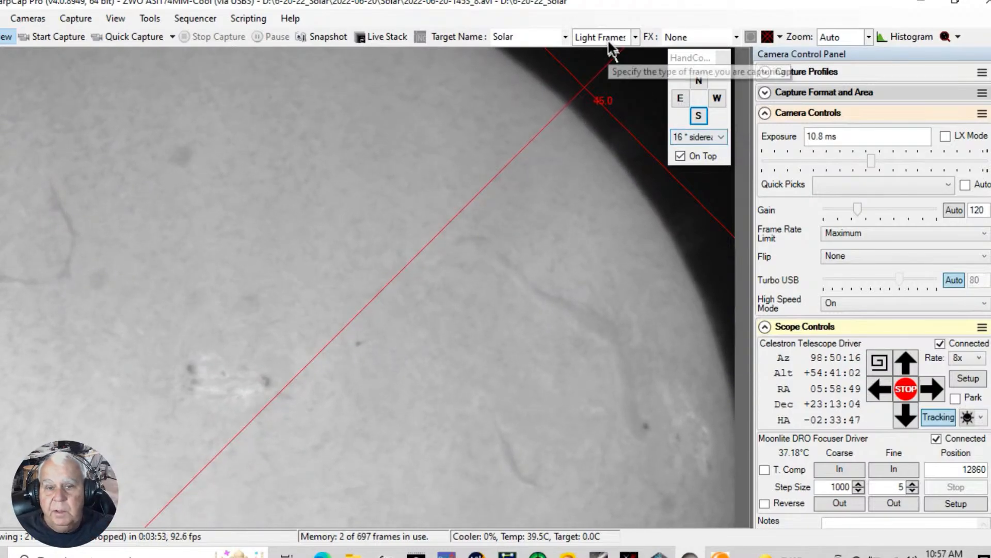
- Turn off the reticle overlay and nudge the telescope east at 16x sidereal to show more sky beyond the sun's right-hand limb
left_click(779, 37)
left_click(785, 54)
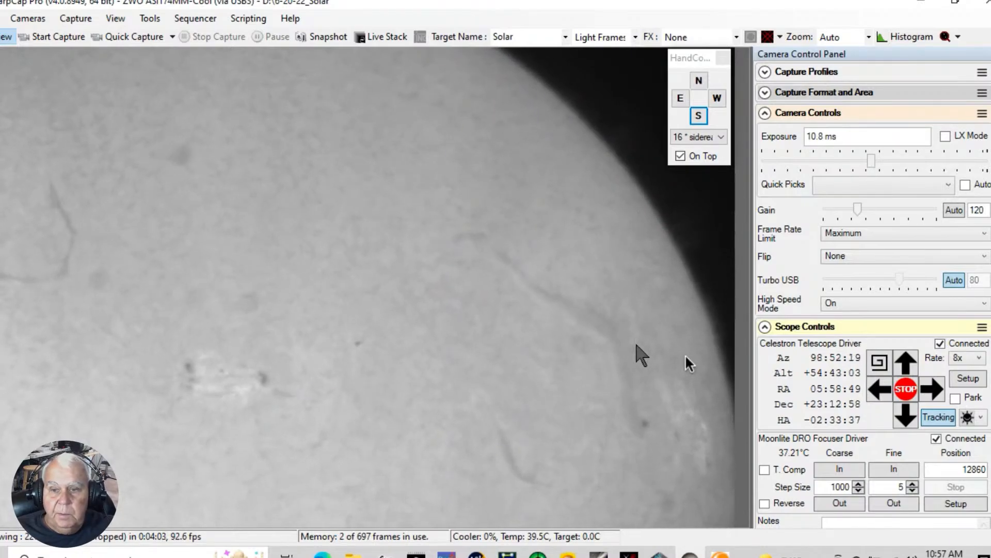
left_click(697, 118)
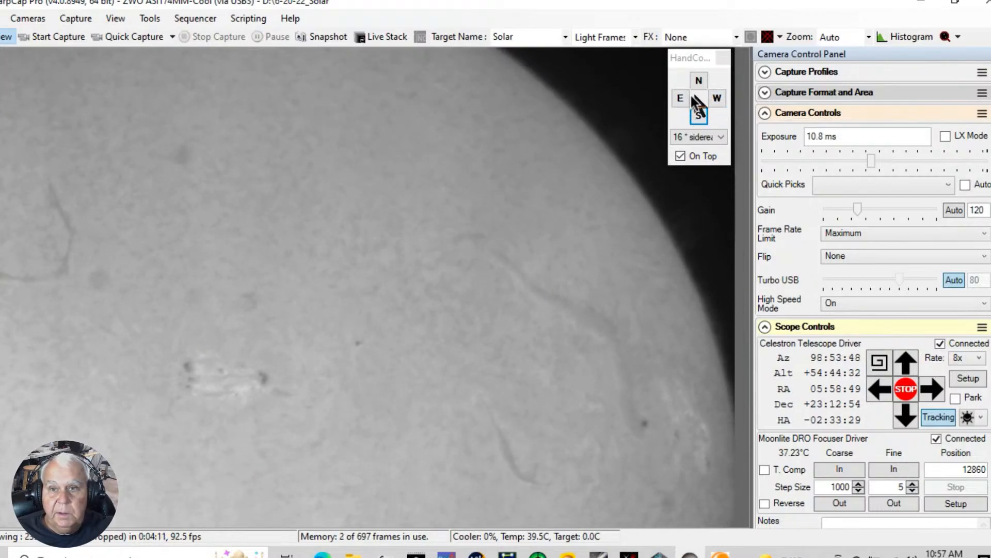
left_click(716, 99)
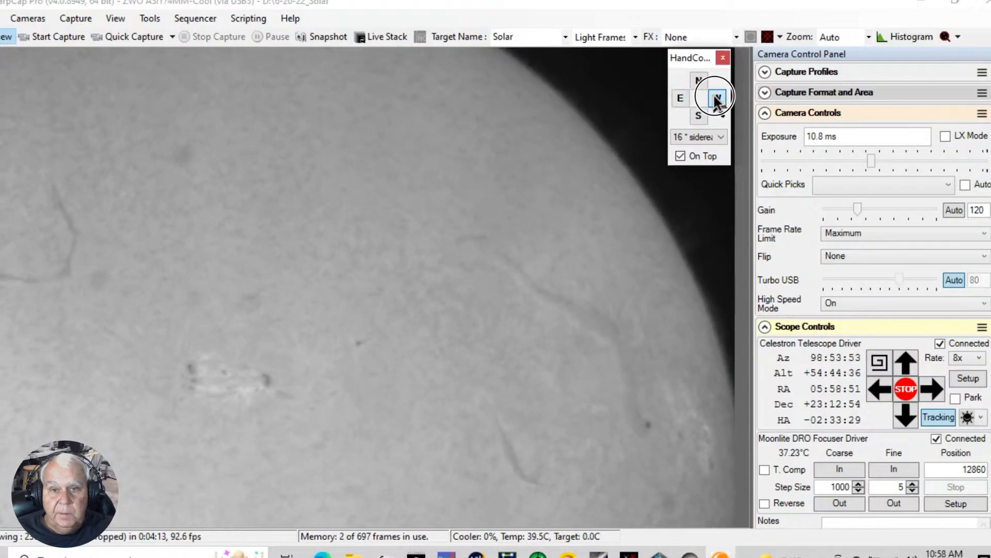
left_click(681, 98)
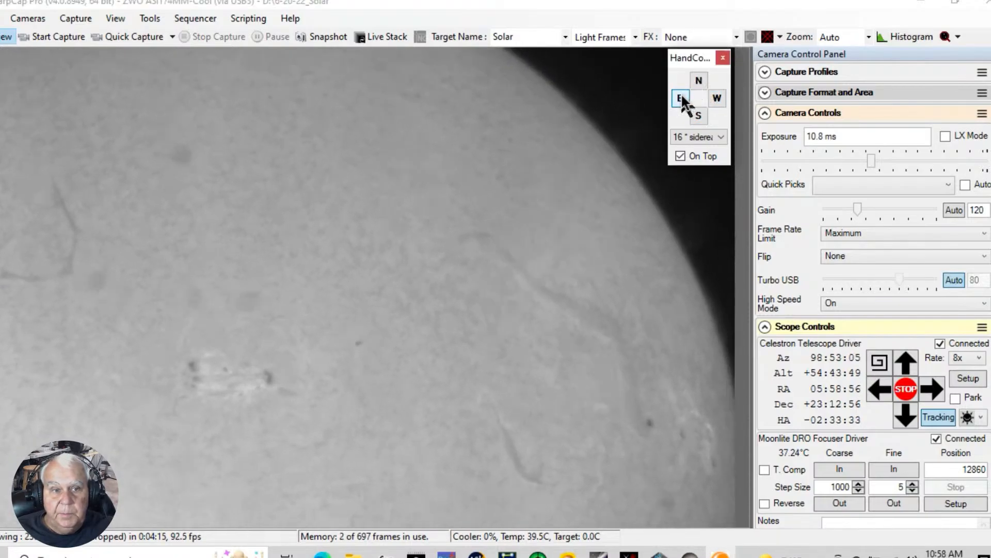
left_click(683, 99)
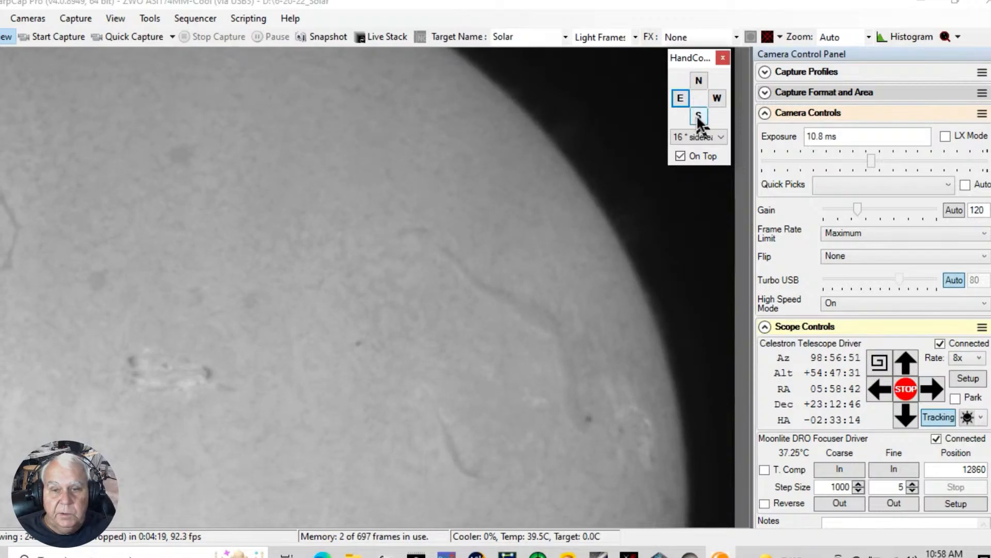
- Nudge the telescope south and north to frame the prominences on the sun's upper-right limb
left_click(699, 116)
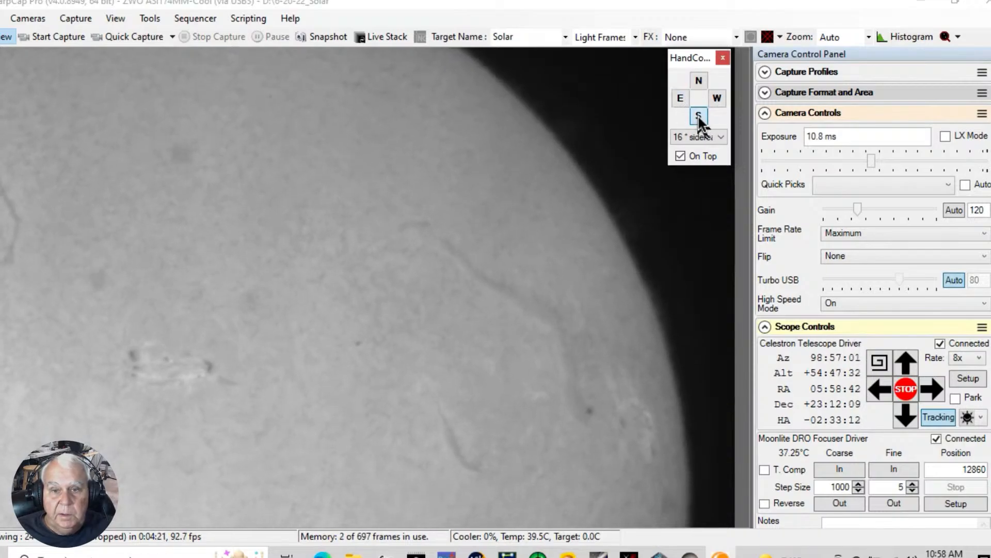
left_click(699, 81)
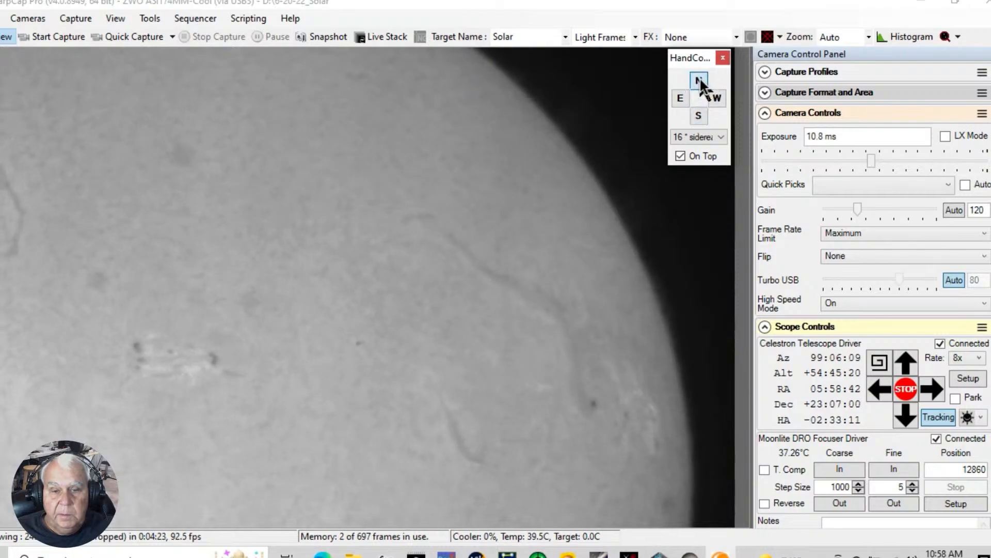
left_click(699, 81)
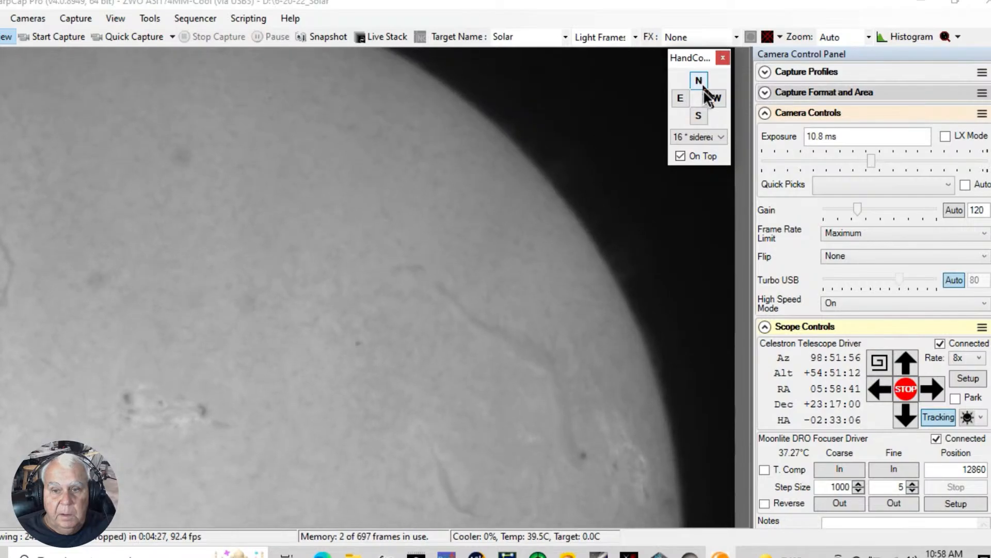
left_click(698, 117)
left_click(698, 117)
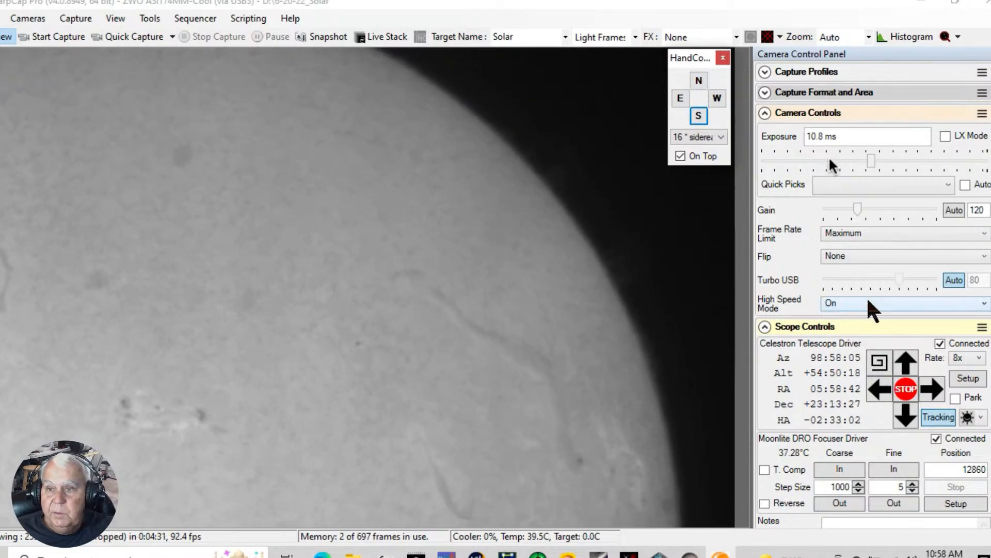
- Raise the exposure to 77.4 ms to inspect the limb prominences, and bring it back down to 12.1 ms for the surface
left_click_drag(873, 161, 908, 158)
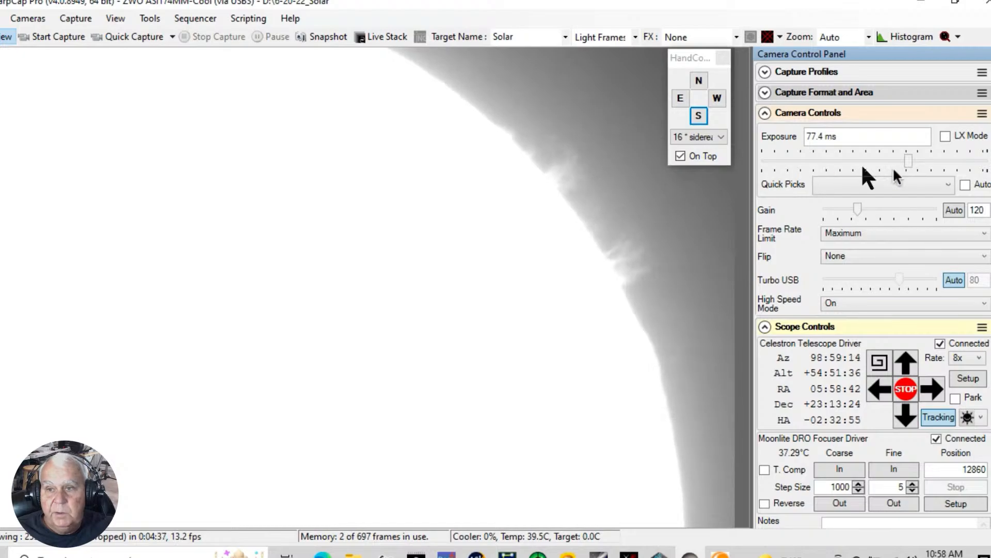
left_click_drag(909, 160, 876, 168)
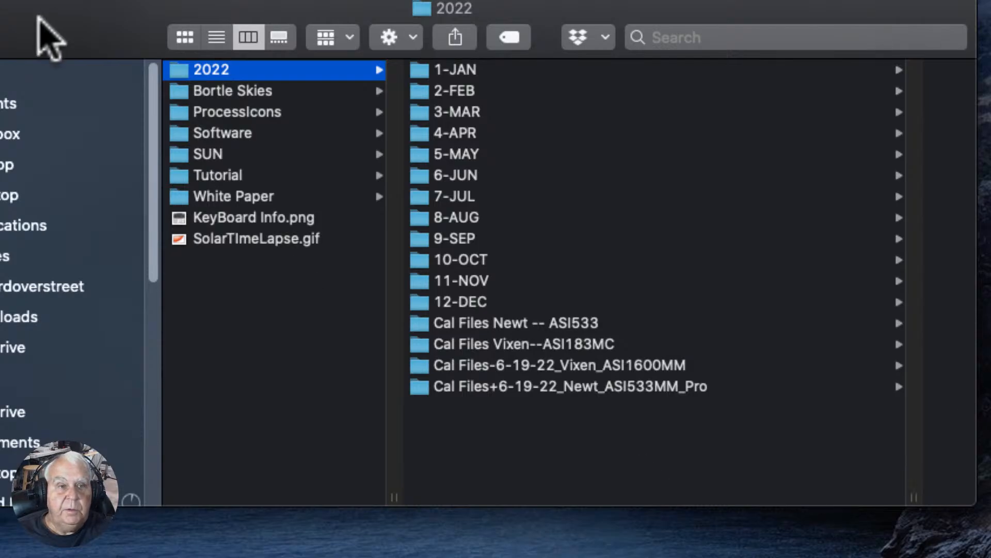
- Switch to Finder and examine the Cal Files+6-19-22_Newt_ASI533MM_Pro and Cal Files-6-19-22_Vixen_ASI1600MM calibration folders inside 2022
left_click(524, 387)
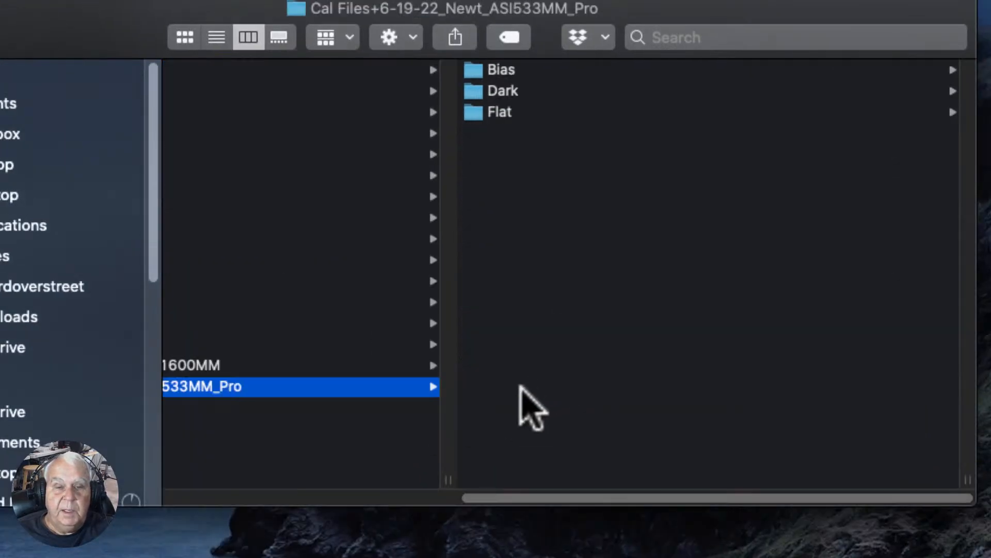
left_click_drag(586, 497, 373, 470)
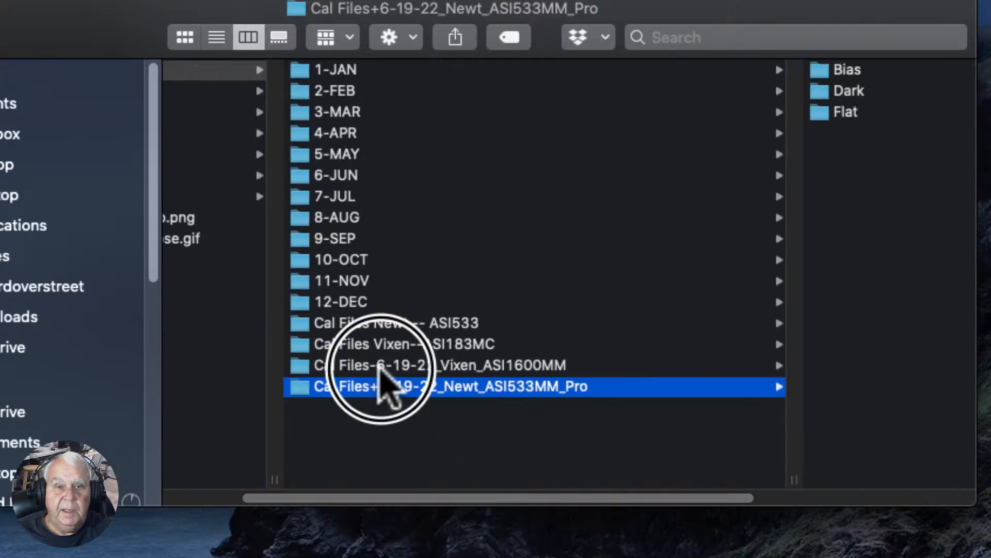
left_click(379, 365)
left_click_drag(575, 497, 298, 495)
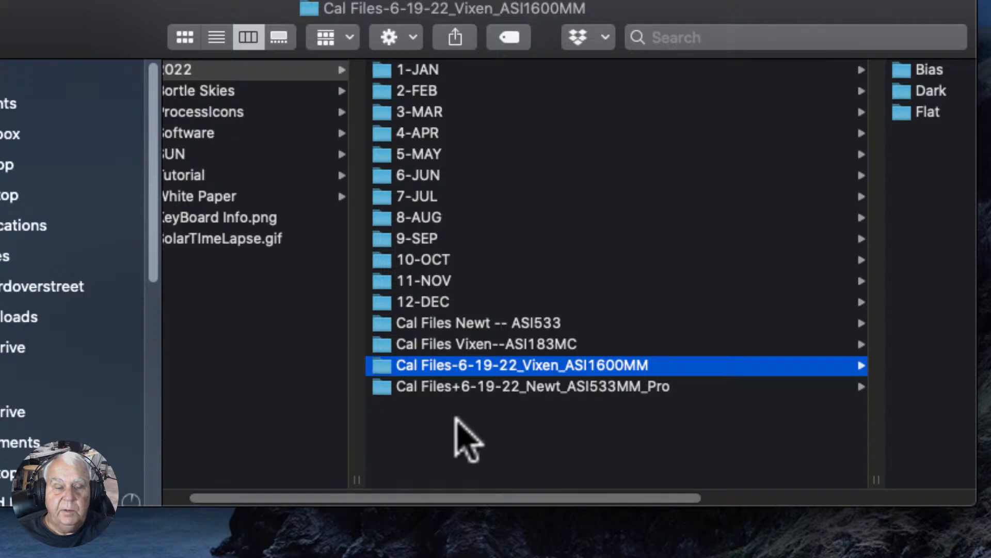
left_click_drag(386, 498, 364, 499)
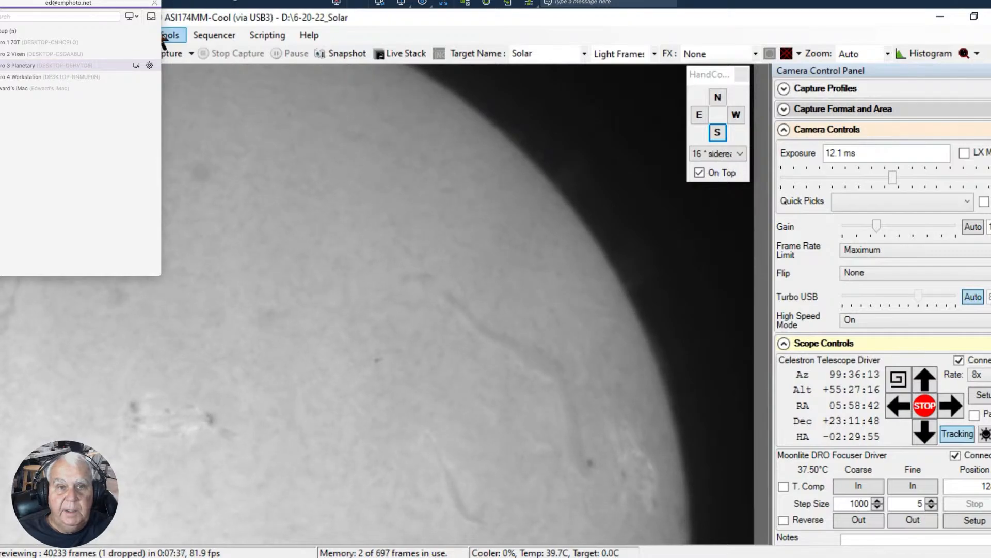
- Switch back to SharpCap, set the exposure to 16.1 ms and quick-capture 1000 frames of the upper-right limb
left_click(372, 20)
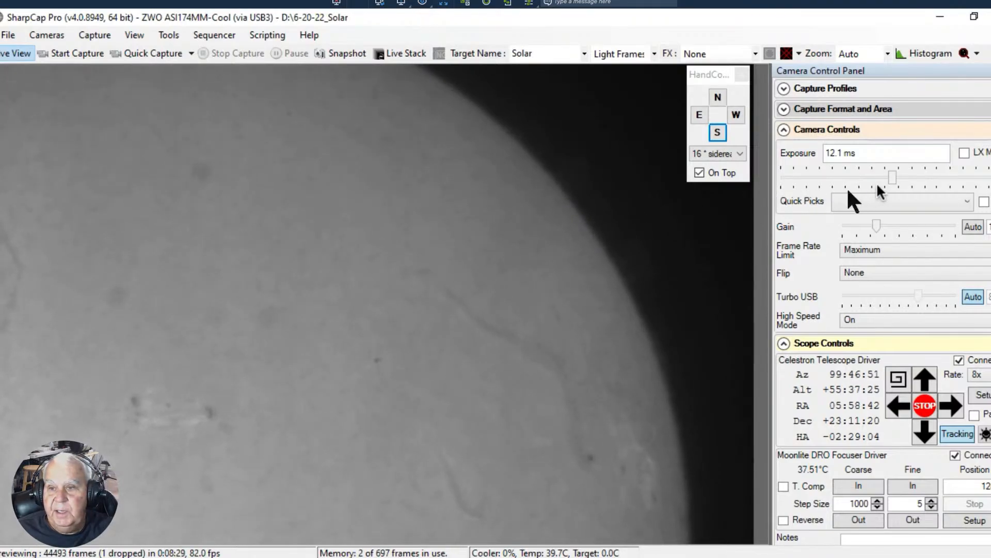
left_click_drag(891, 175, 896, 180)
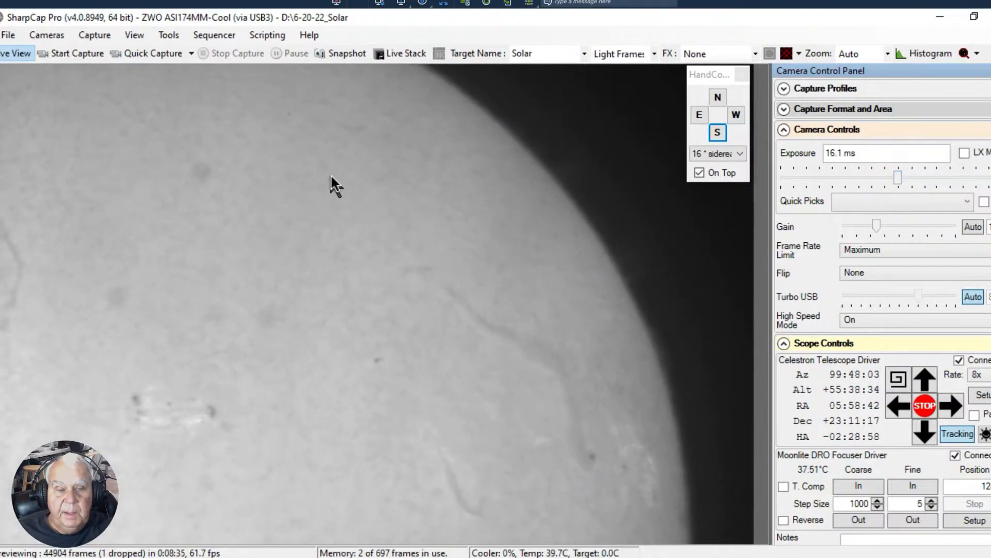
left_click(145, 53)
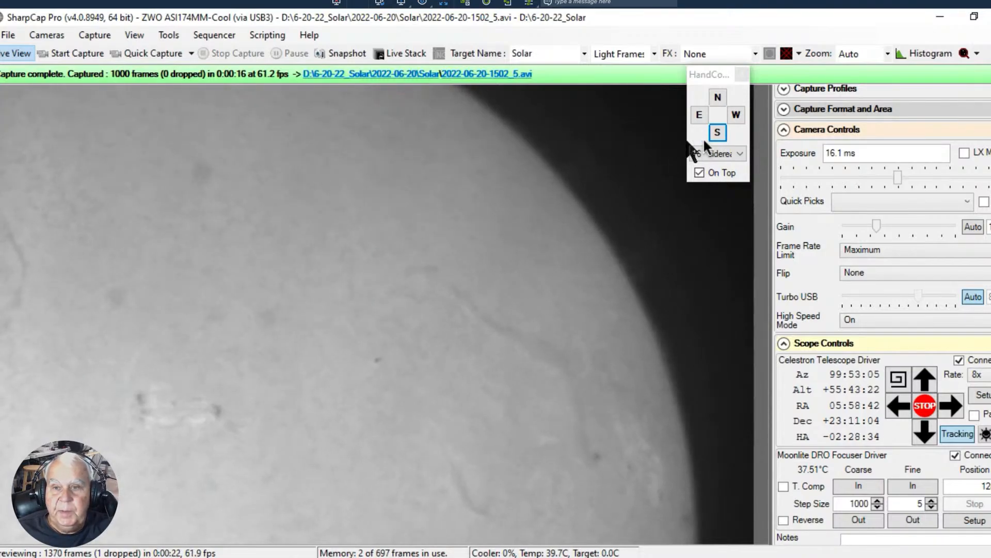
- Slew the telescope south and east to frame the next section of the sun's right-hand limb, and set the exposure to 20.5 ms
left_click(717, 131)
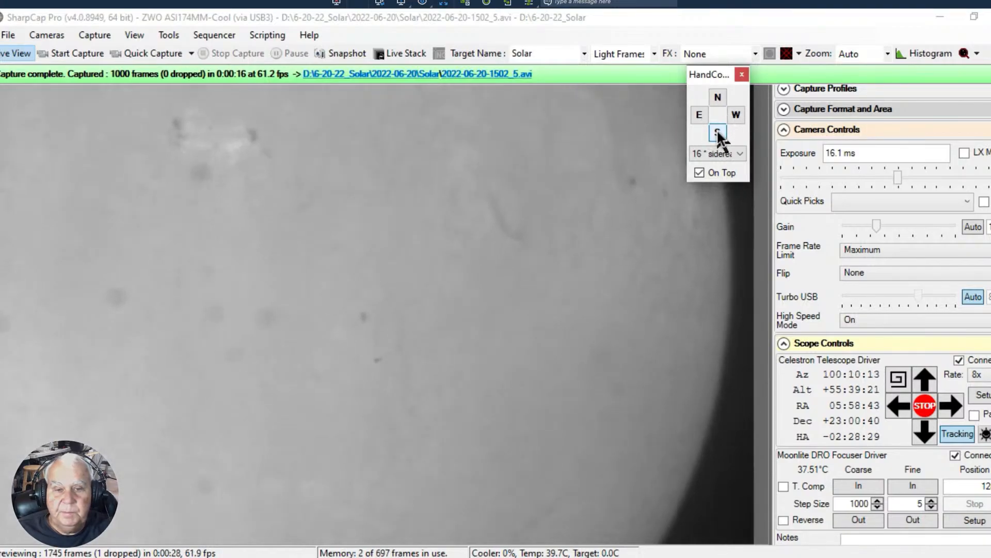
left_click(699, 113)
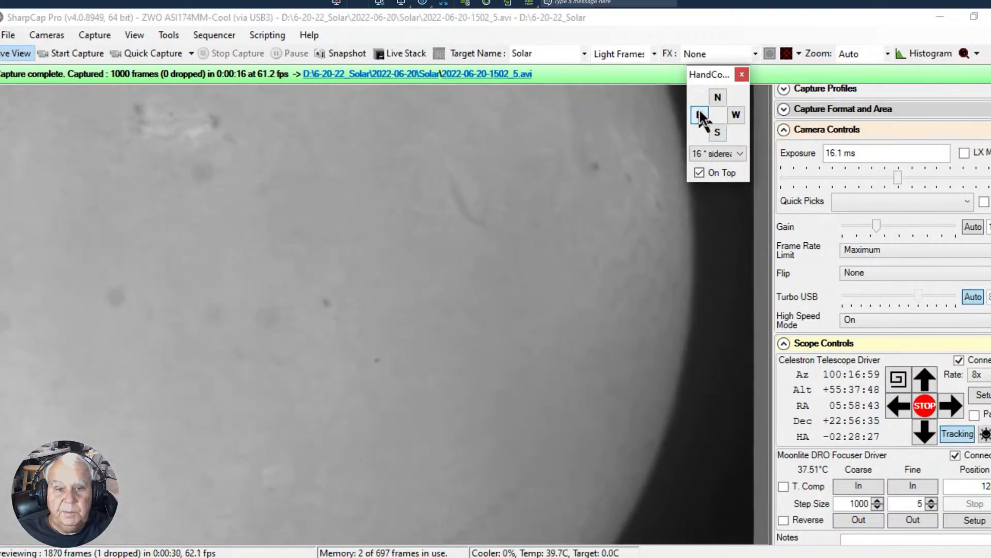
left_click(722, 129)
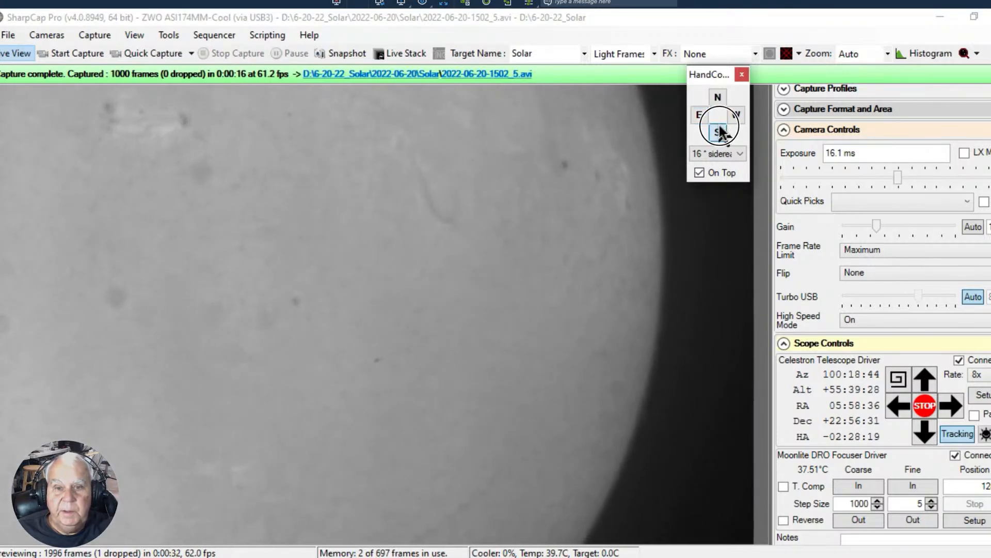
left_click(717, 97)
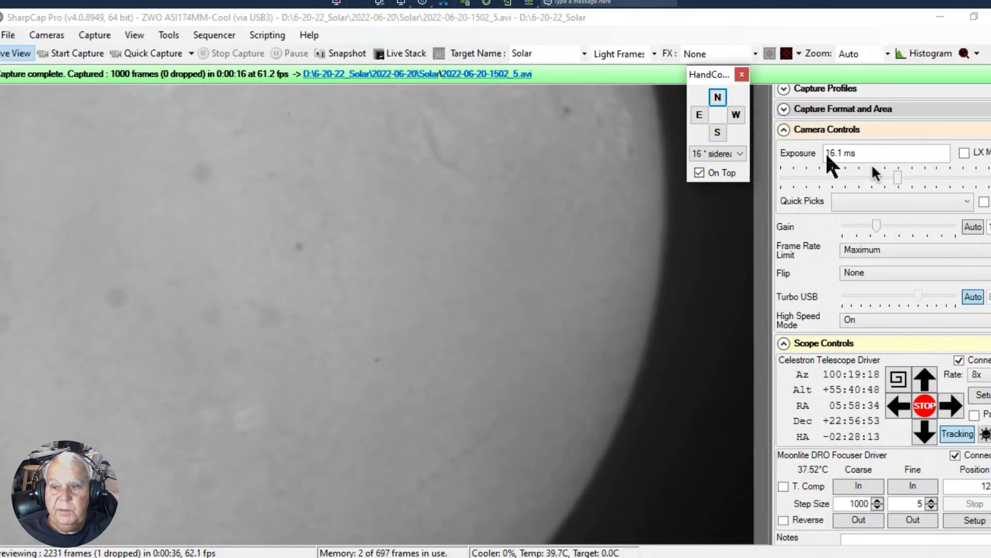
mouse_move(896, 175)
left_mouse_down()
mouse_move(927, 177)
mouse_move(901, 178)
left_mouse_up()
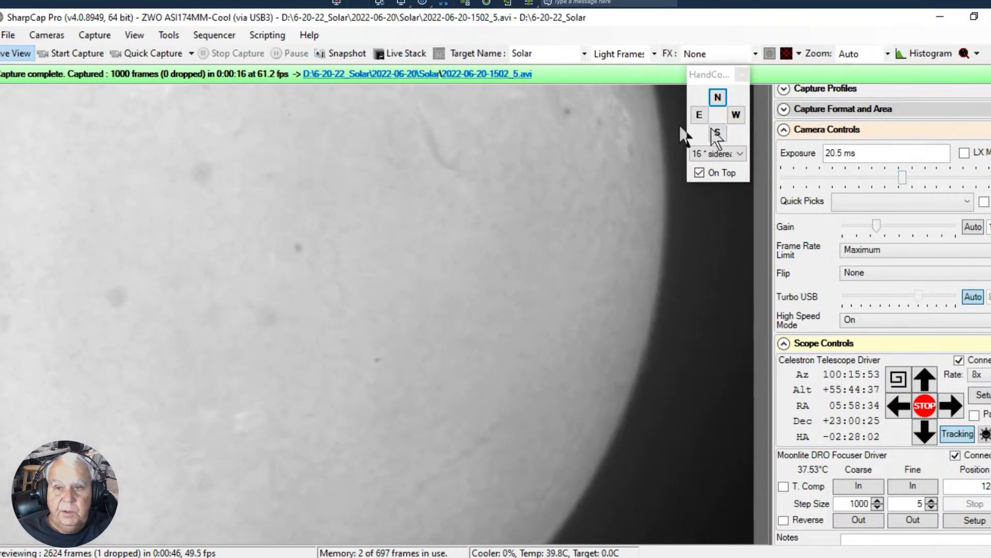
- Slew the telescope south to frame the sun's lower-right limb, and set the exposure to 22.2 ms
left_click(719, 98)
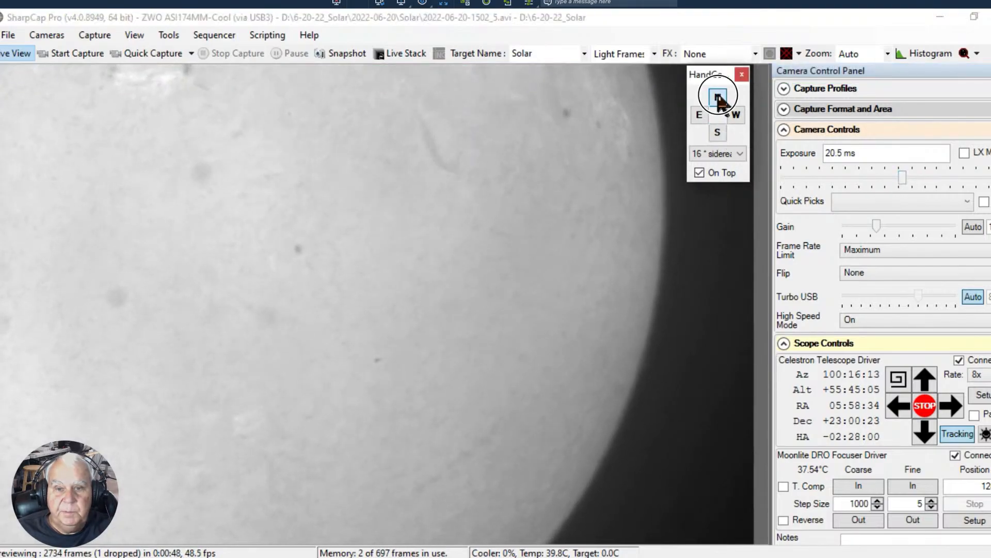
left_click(717, 133)
left_click(718, 134)
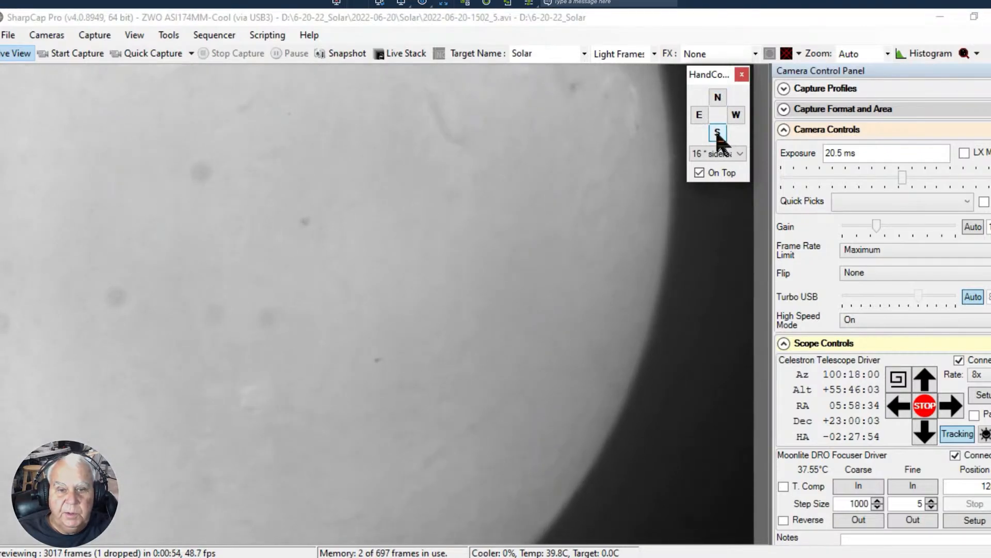
left_click(718, 134)
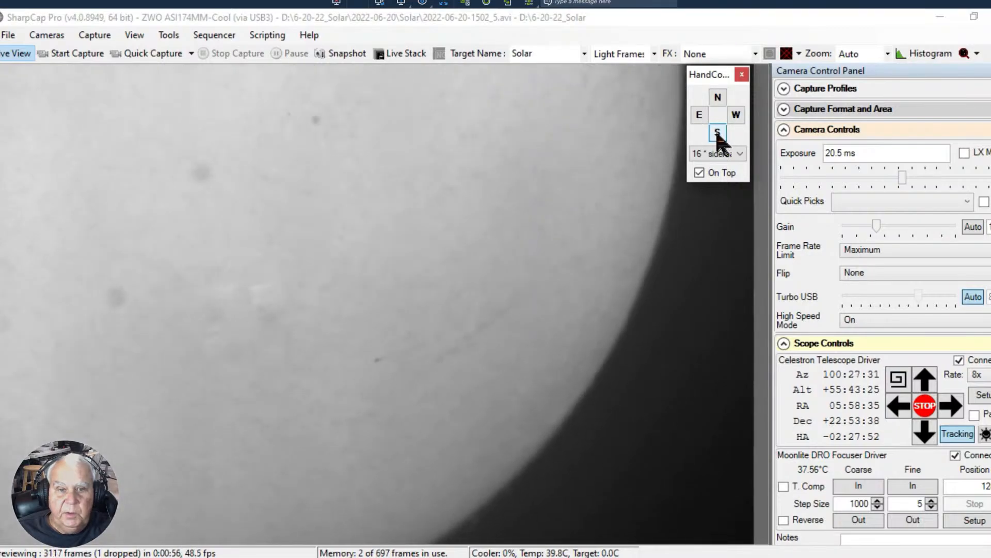
left_click(717, 134)
left_click(718, 134)
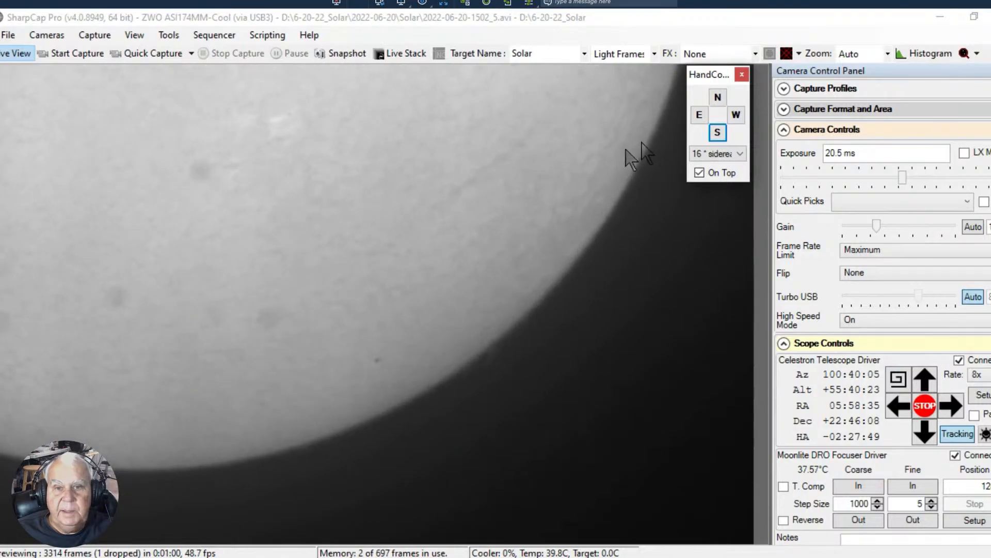
left_click(698, 115)
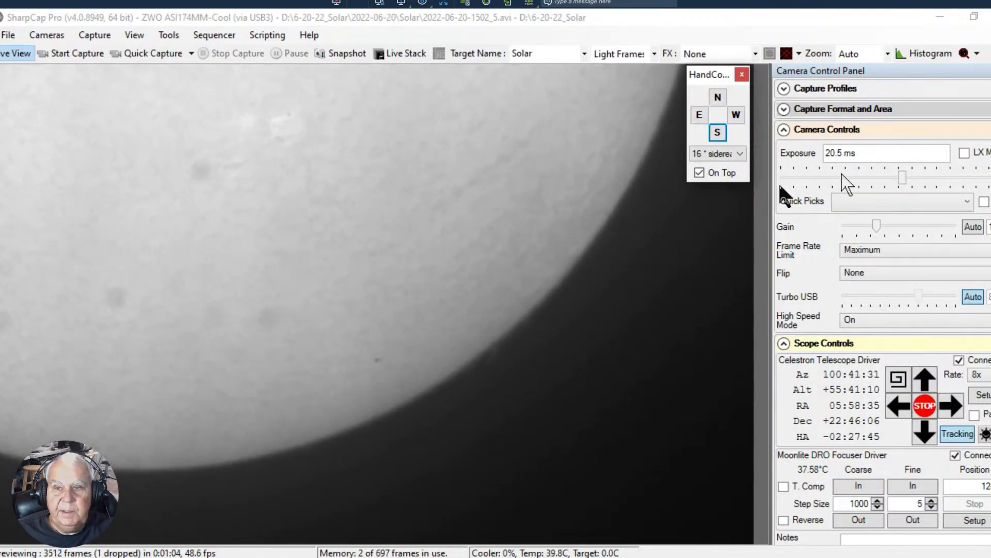
mouse_move(902, 177)
left_mouse_down()
mouse_move(923, 176)
mouse_move(893, 177)
mouse_move(901, 180)
left_mouse_up()
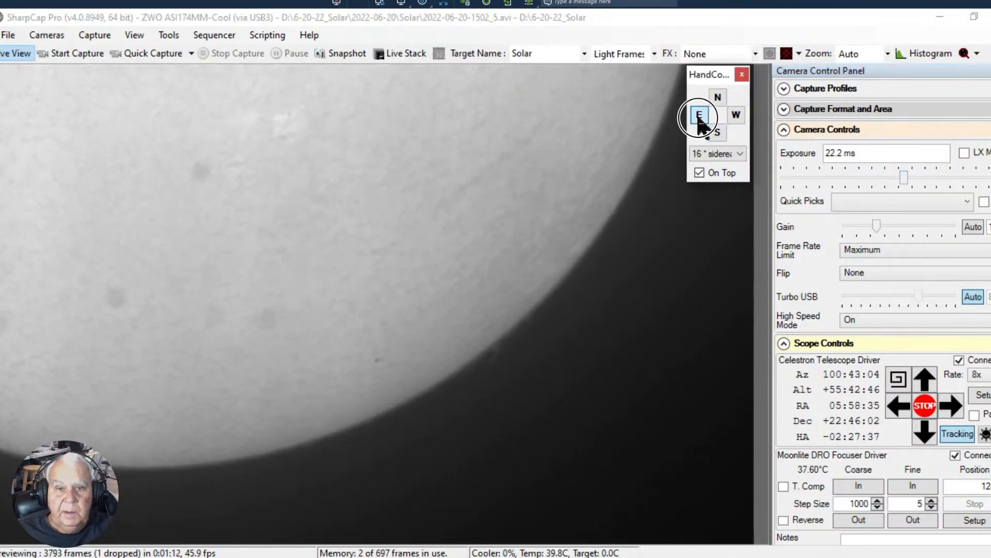
- Slew the telescope west along the sun's bottom edge to frame the lower-left limb, and fine-tune the exposure at 22.2 ms
left_click(736, 114)
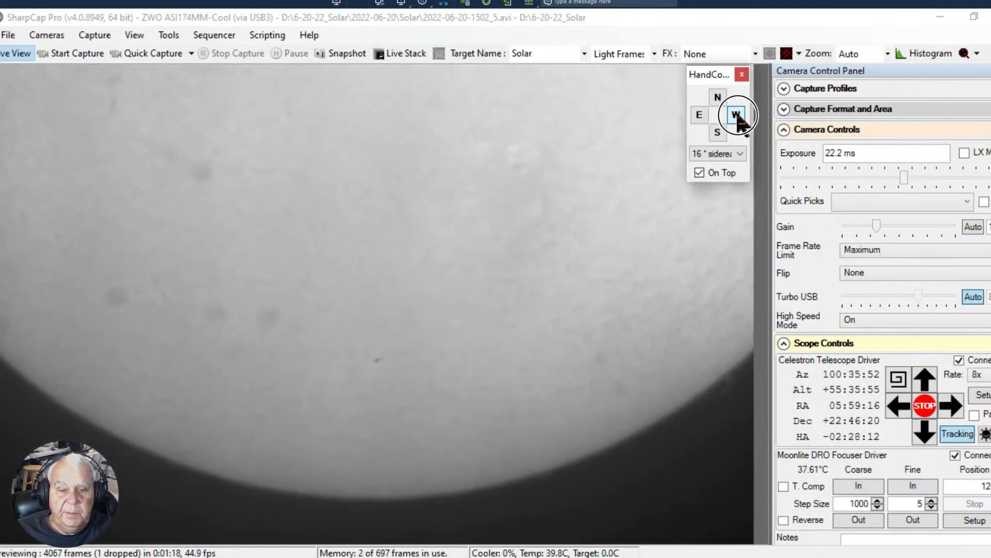
left_click(738, 116)
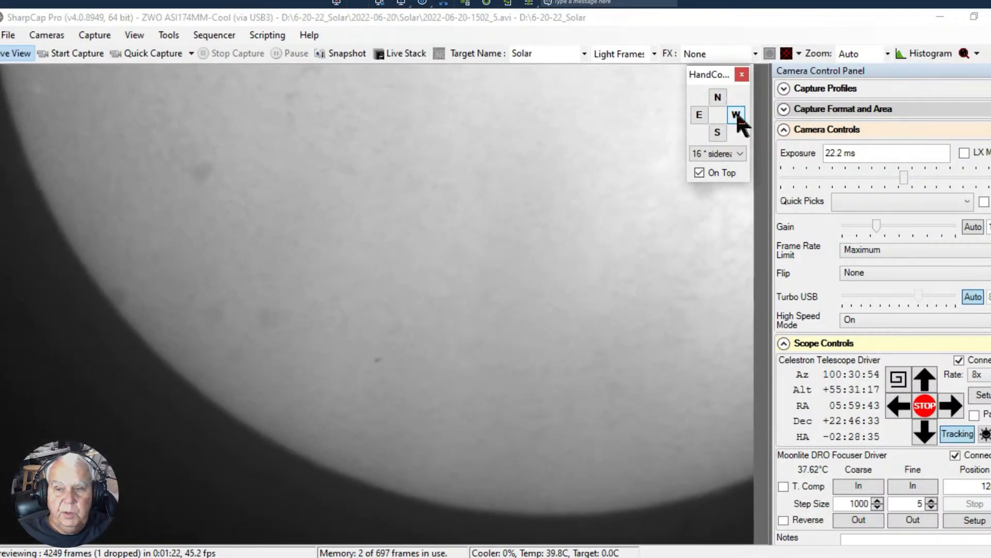
mouse_move(904, 170)
left_mouse_down()
mouse_move(937, 176)
mouse_move(904, 177)
left_mouse_up()
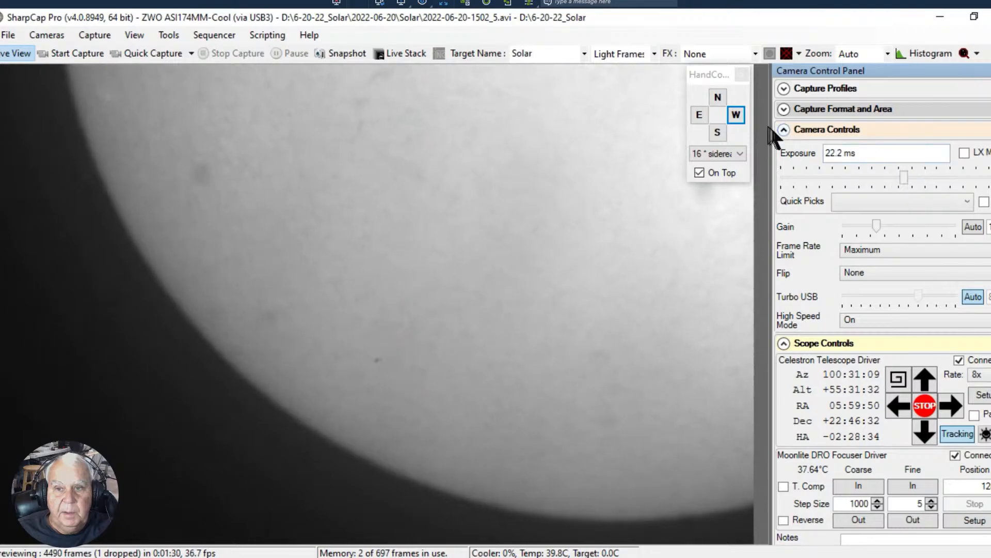
left_click(734, 113)
- Slew the telescope north to frame the sun's upper-left limb, and set the exposure to 16.1 ms
left_click(717, 99)
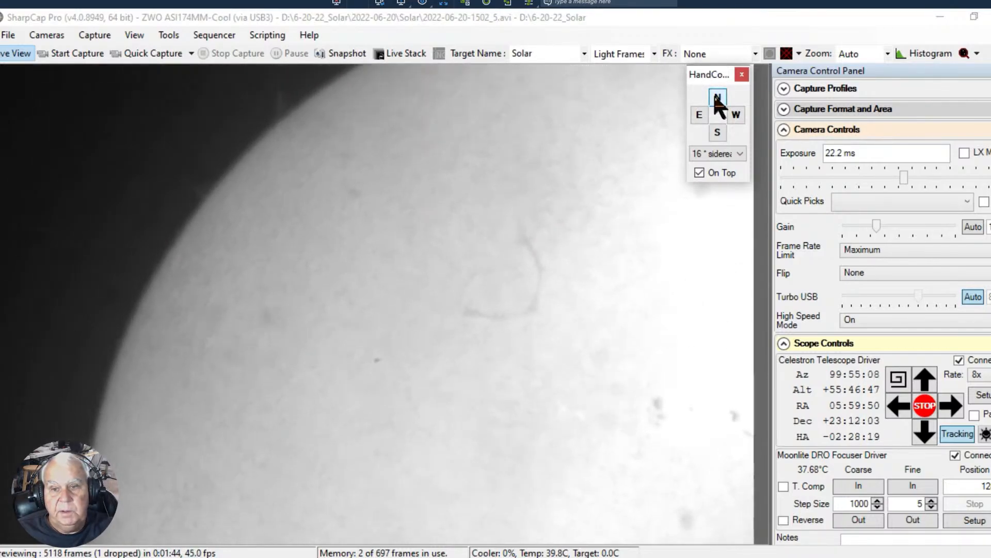
left_click_drag(903, 177, 896, 178)
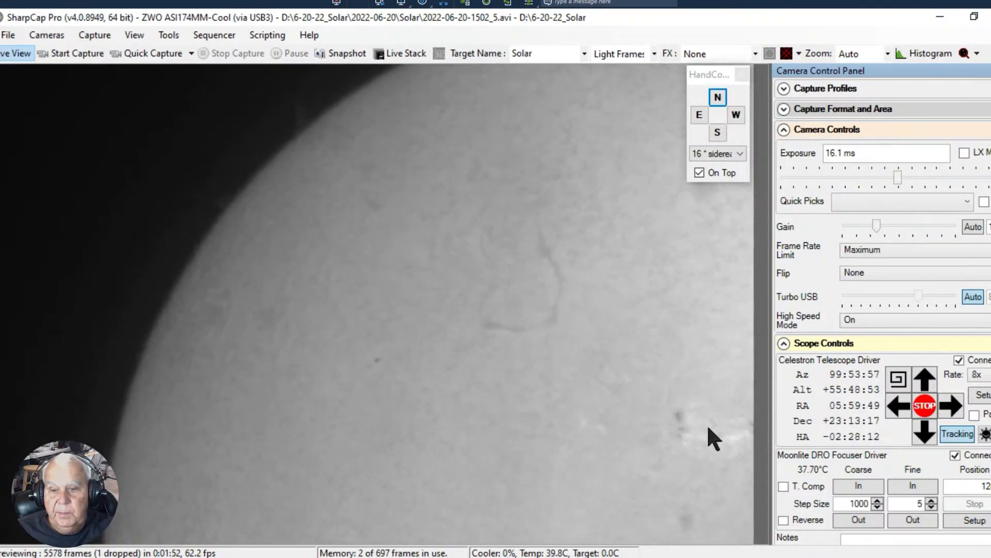
left_click(718, 99)
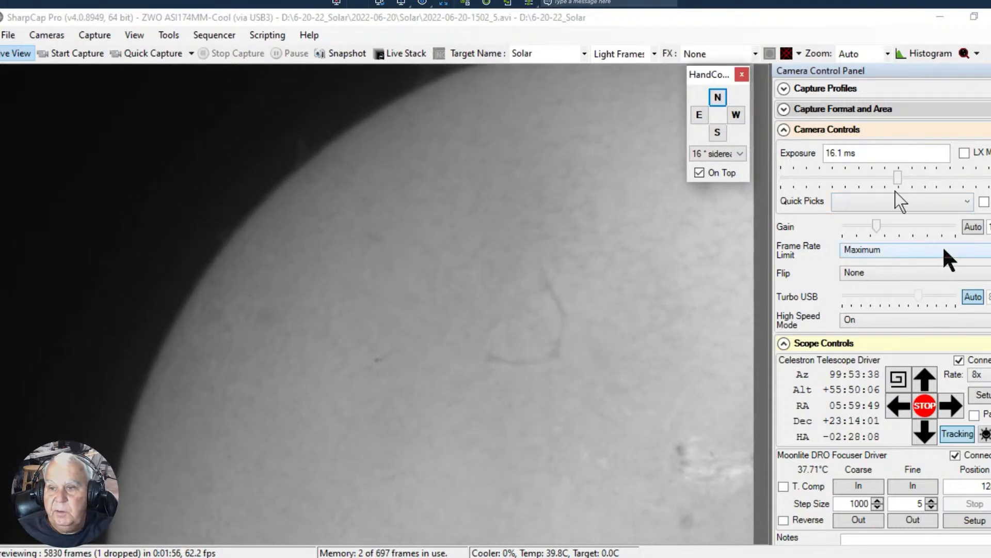
- Slew the telescope north to frame the sun's upper-left limb, reveal its prominences at 94.7 ms exposure, and reset the exposure to 13.9 ms
left_click_drag(899, 177, 932, 178)
left_click(718, 97)
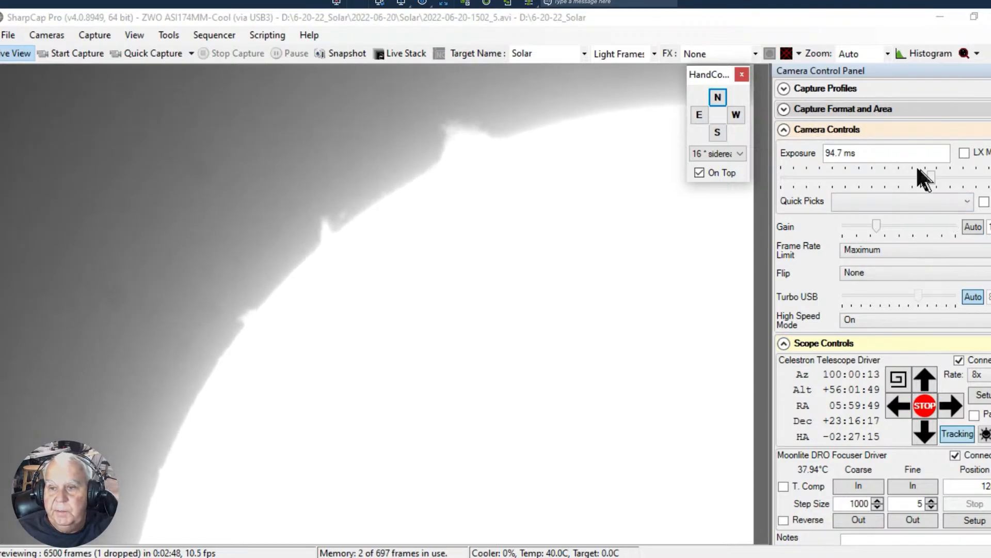
left_click_drag(928, 172, 897, 177)
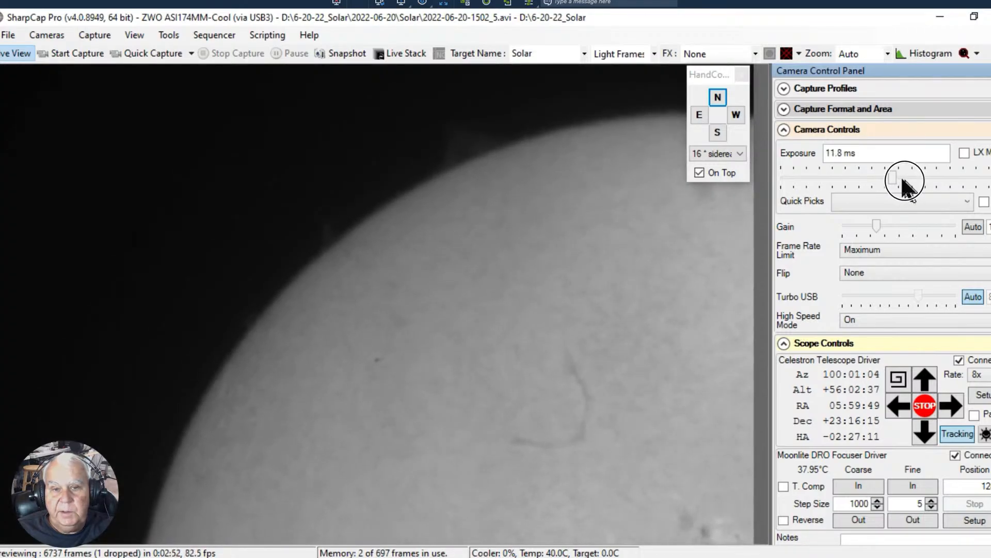
left_click_drag(892, 176, 896, 176)
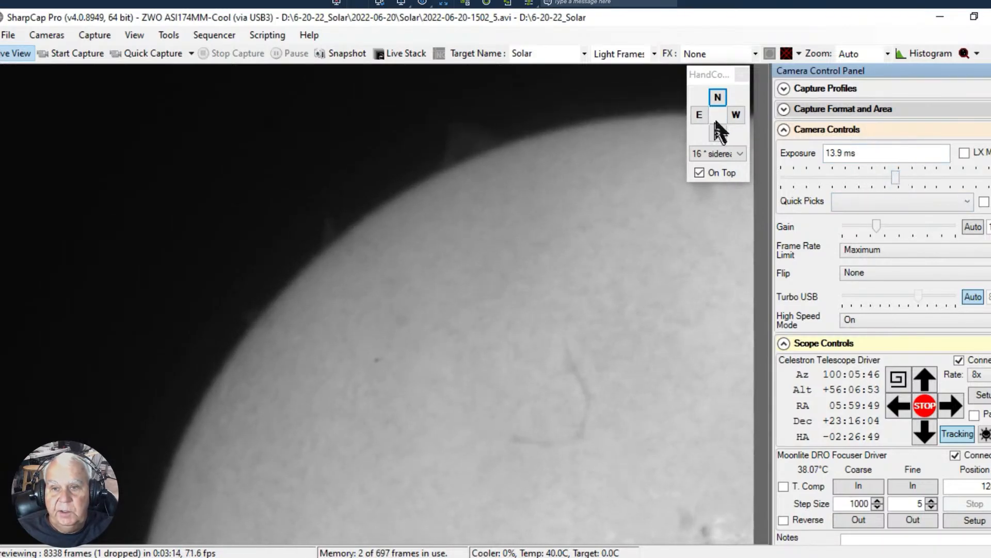
- Slew the telescope east and south to frame the sun's right-hand limb with the dark filament and the active region near the edge
left_click(699, 113)
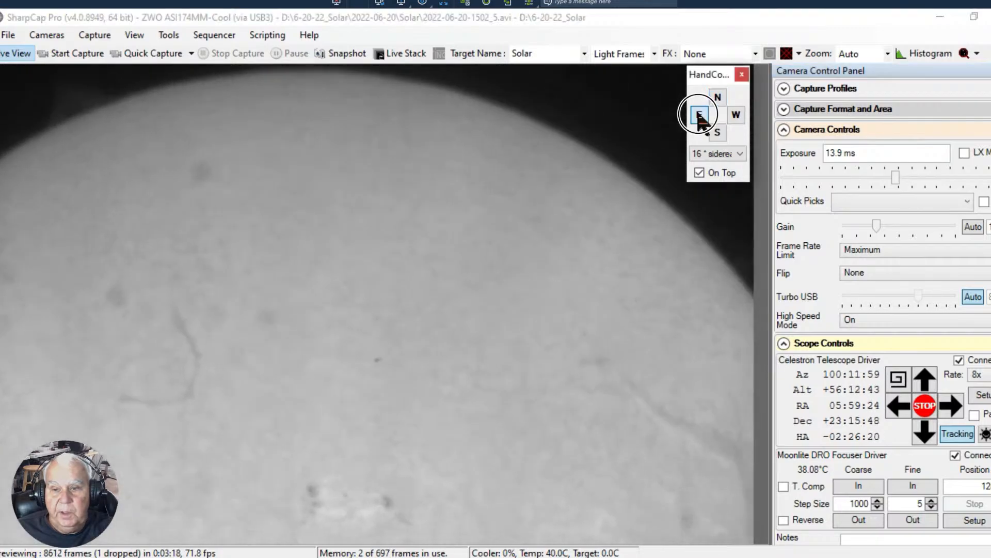
left_click(718, 133)
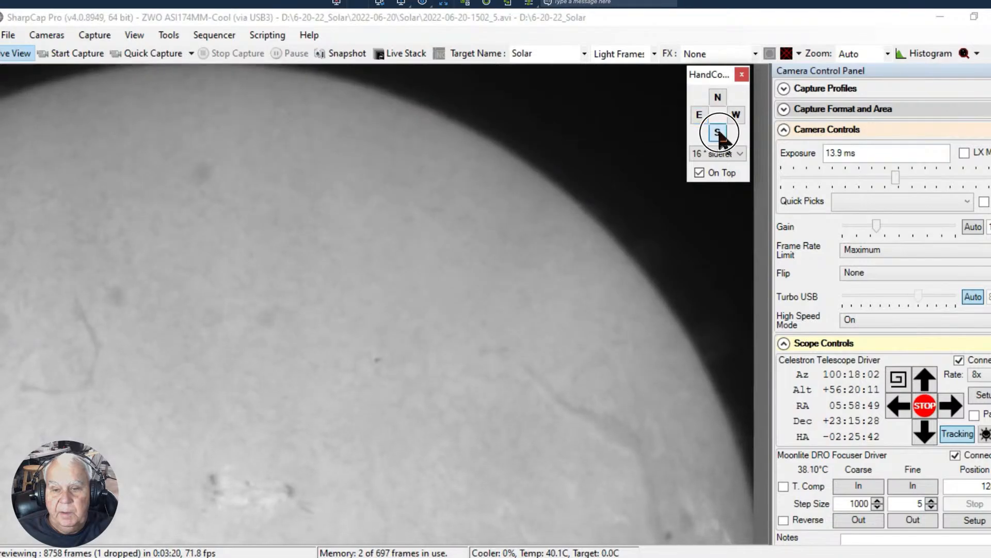
left_click(718, 97)
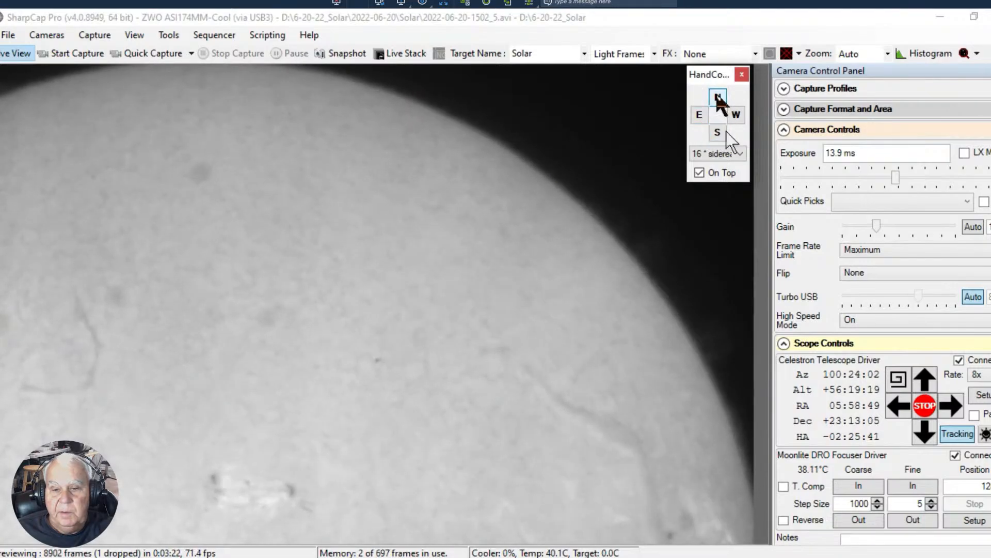
left_click(718, 133)
left_click(718, 134)
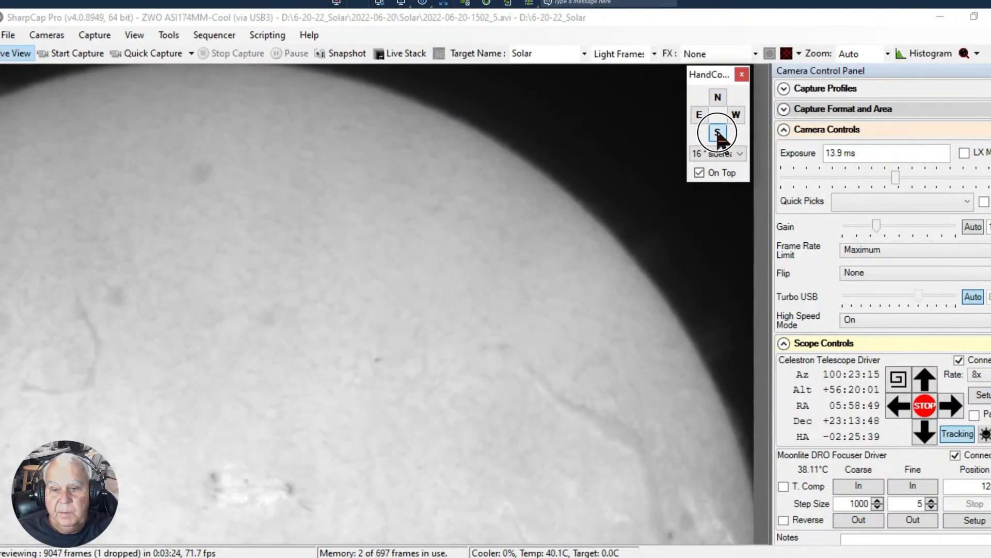
left_click(699, 115)
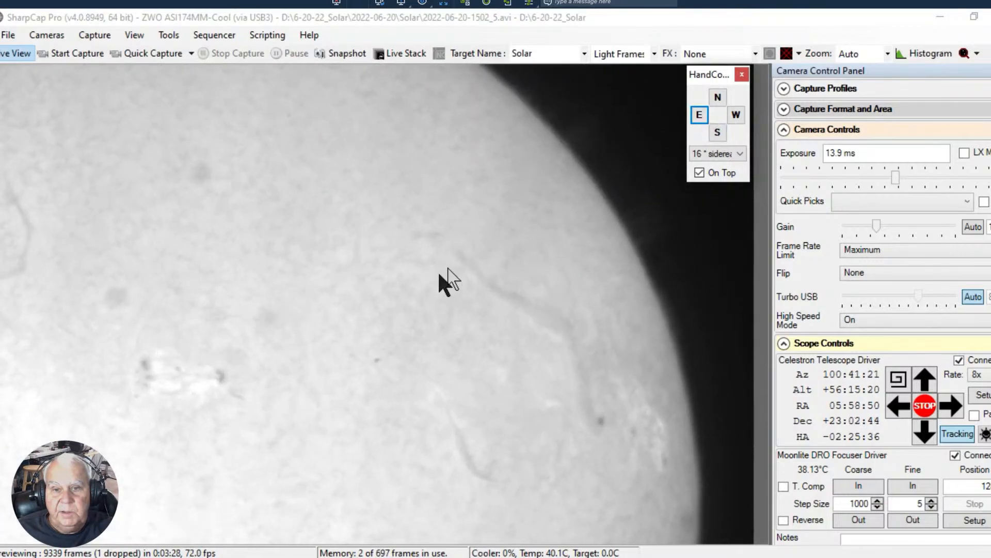
left_click(585, 413)
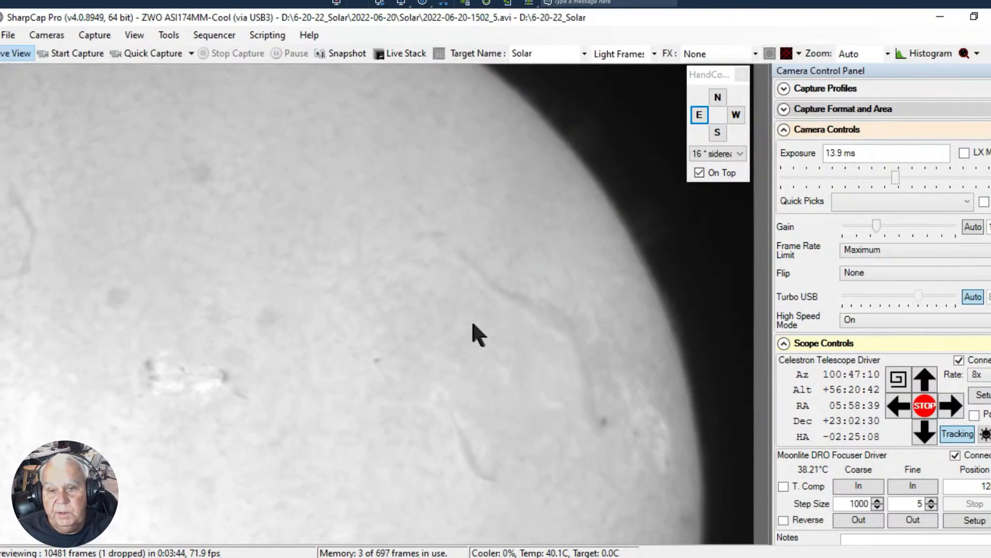
left_click(700, 116)
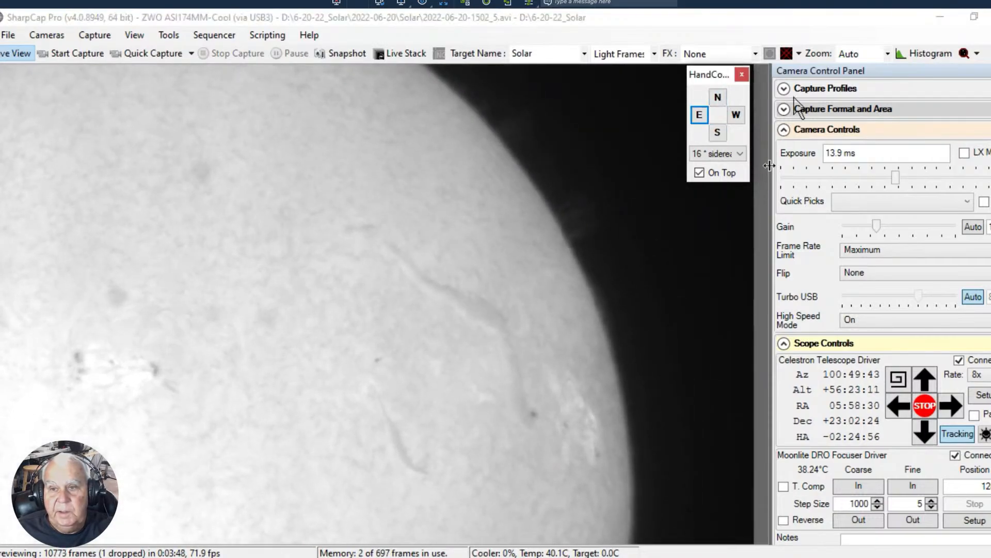
- Set the exposure to 11.8 ms and quick-capture a 1000-frame video of the right-hand limb
mouse_move(896, 177)
left_mouse_down()
mouse_move(918, 179)
mouse_move(881, 179)
mouse_move(897, 181)
mouse_move(890, 184)
left_mouse_up()
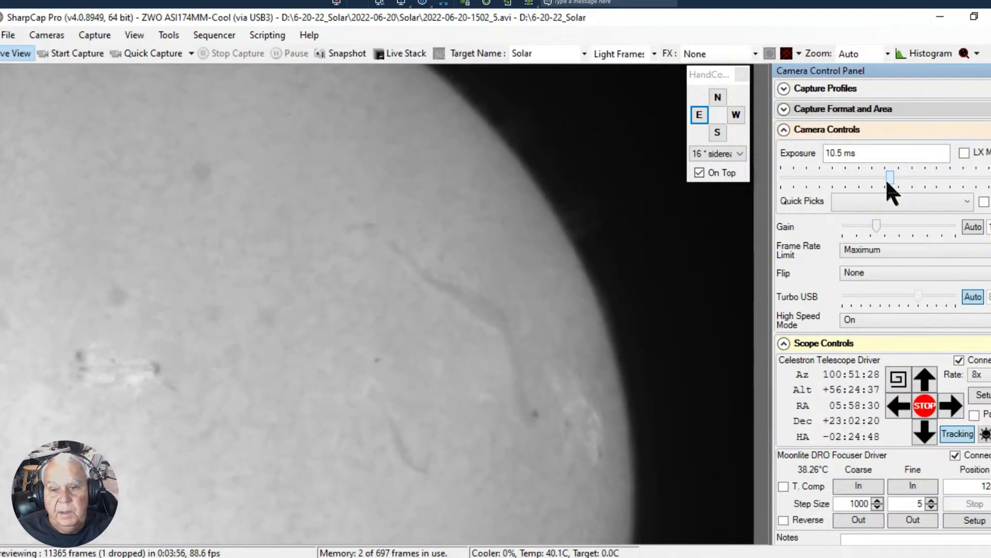
left_click_drag(888, 176, 892, 177)
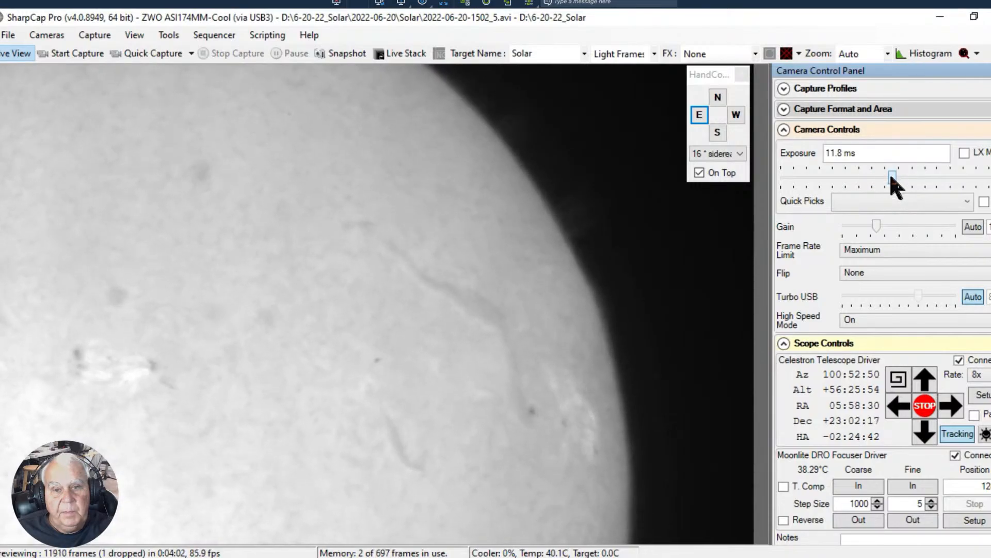
left_click(135, 53)
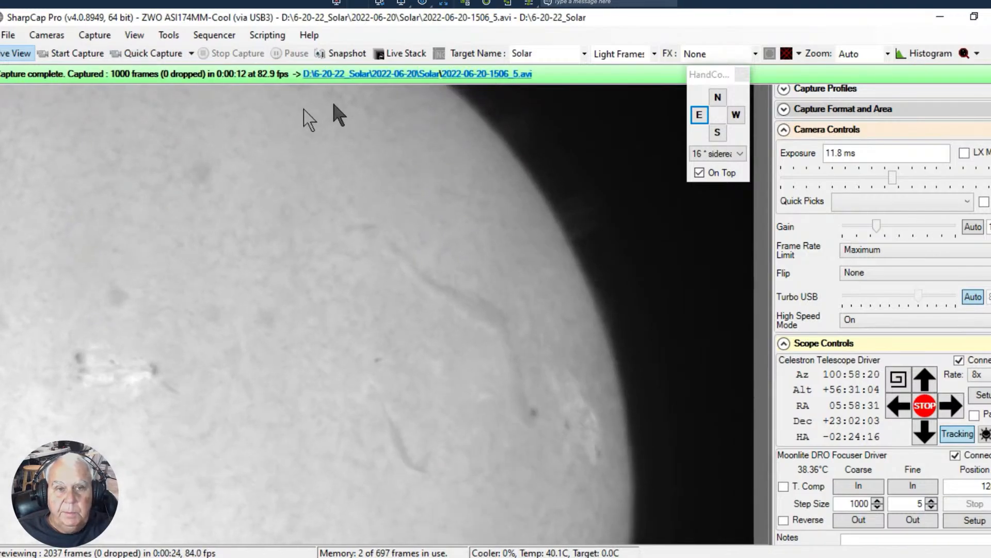
- Slew the telescope onto the solar disk so the sunspot group is near the centre and no limb remains in the frame
left_click(897, 406)
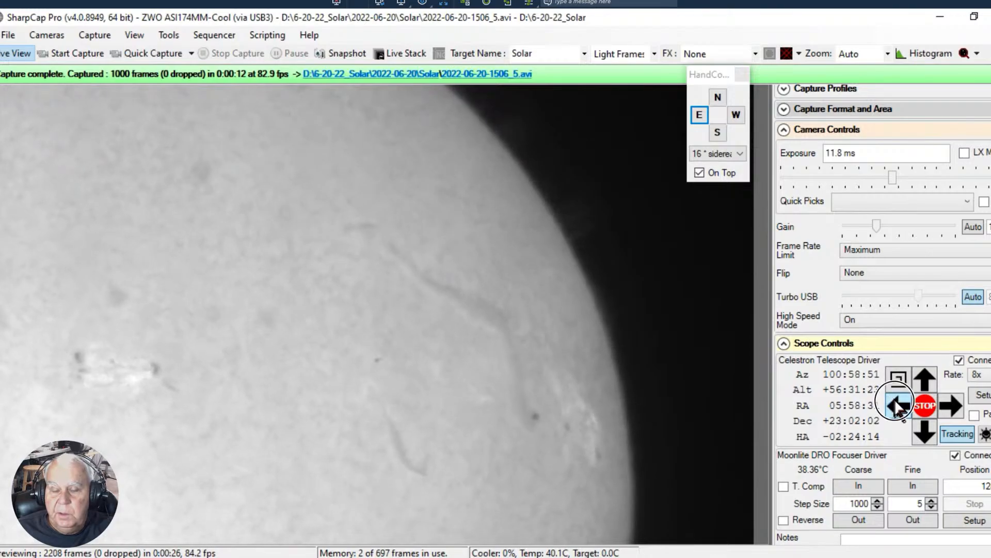
left_click(952, 406)
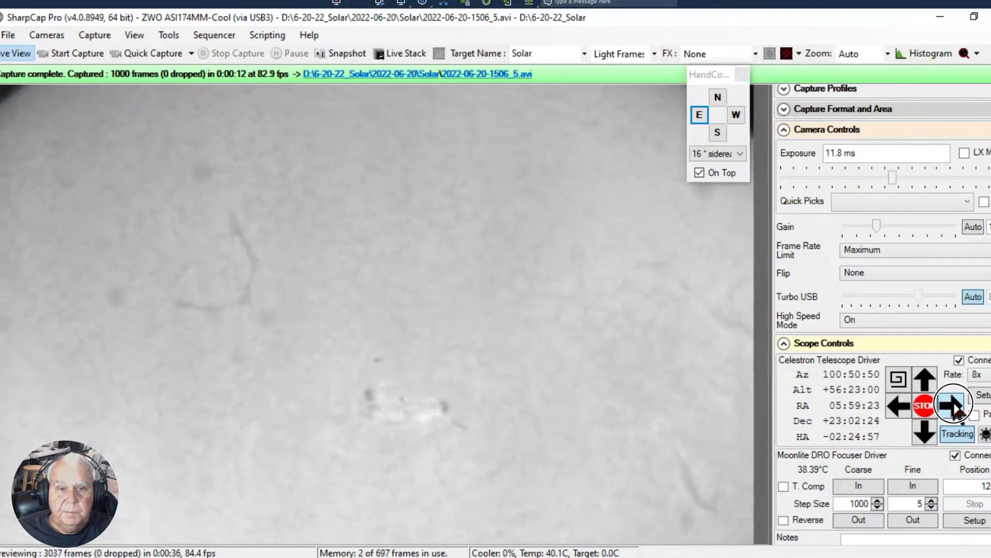
left_click(698, 115)
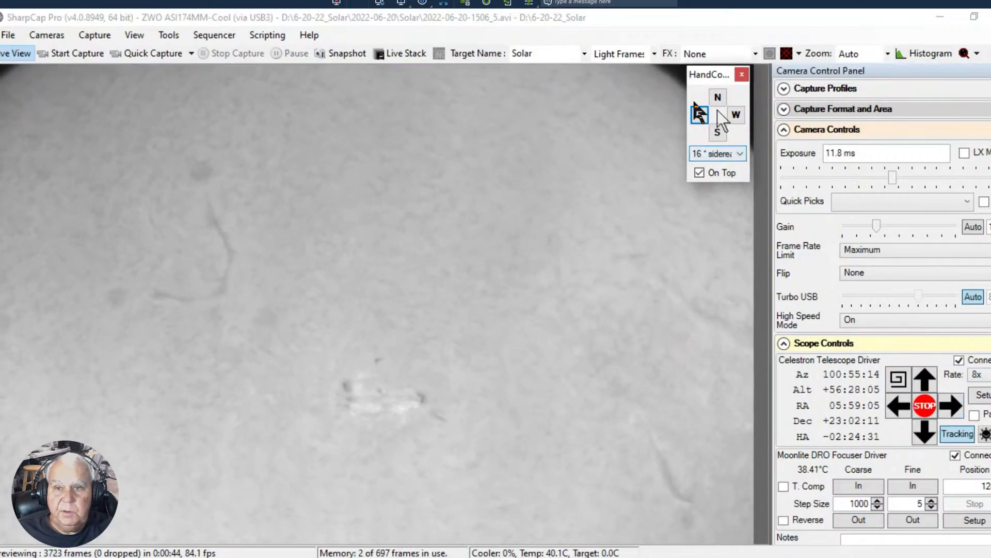
left_click(717, 133)
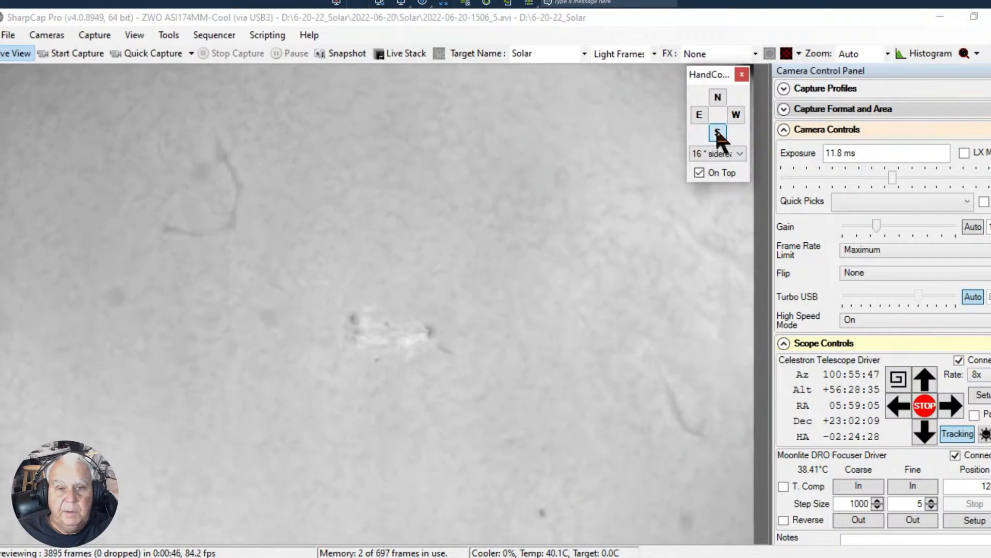
left_click(718, 133)
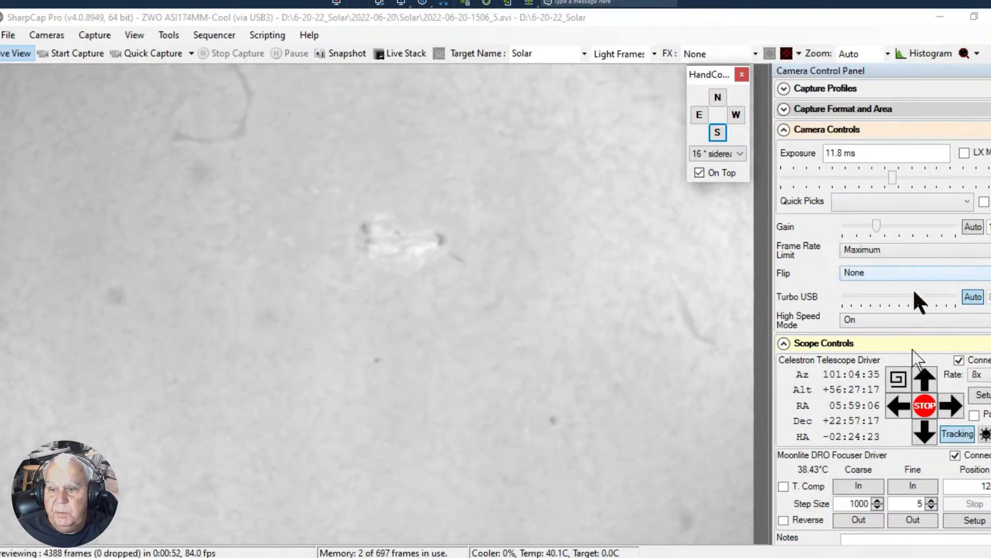
- Set the exposure to 8.57 ms using the display histogram, and defocus the image with one outward coarse focuser move of 1000 steps
left_click(784, 344)
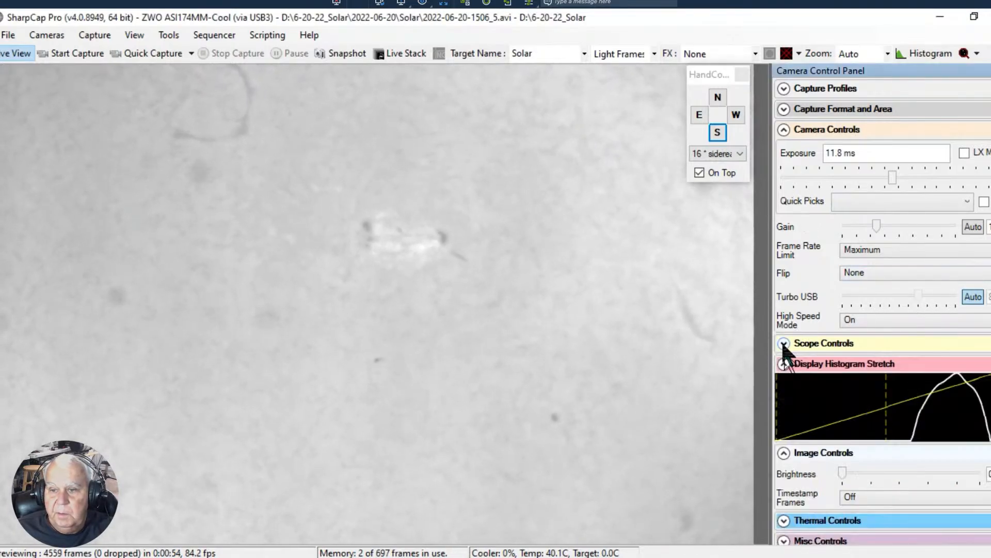
left_click(784, 363)
left_click(784, 364)
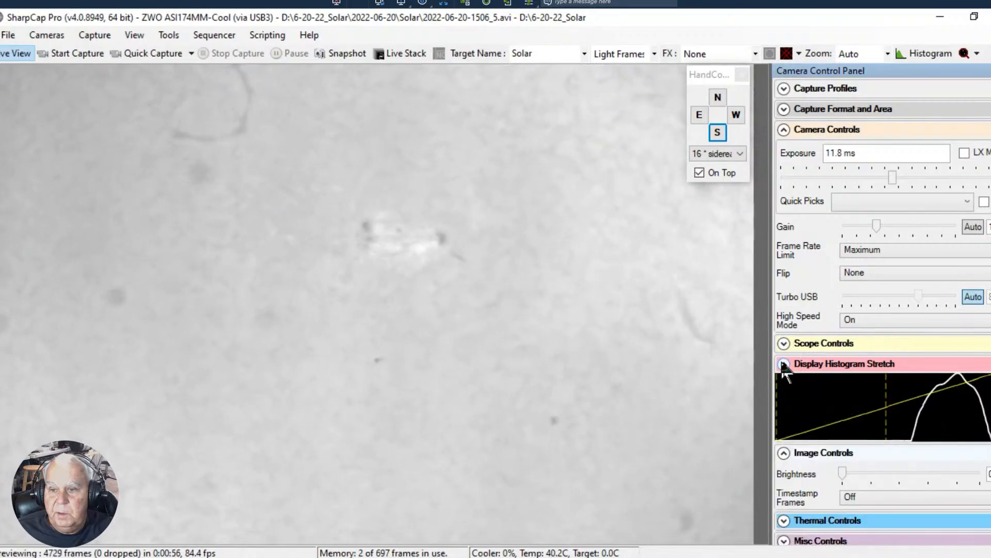
left_click_drag(889, 175, 884, 176)
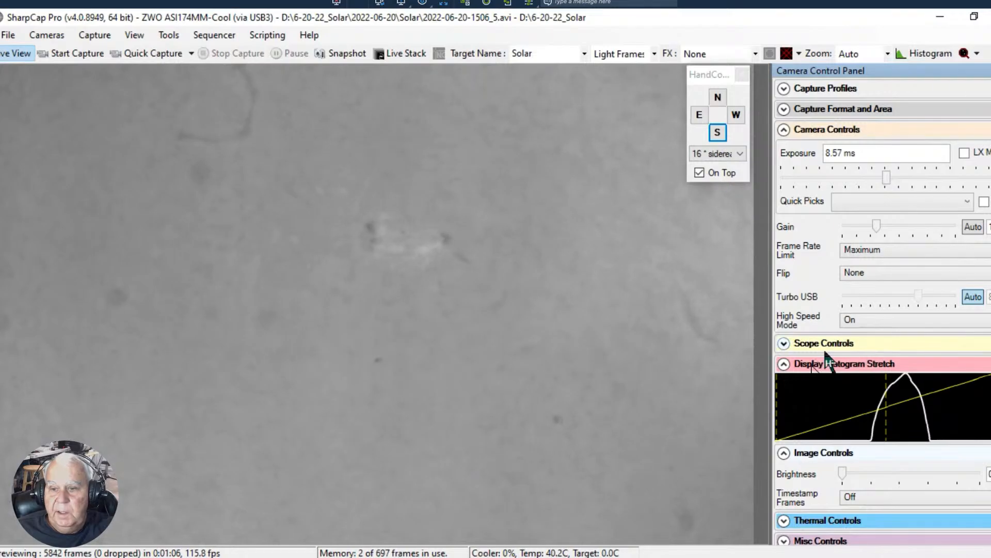
left_click(785, 344)
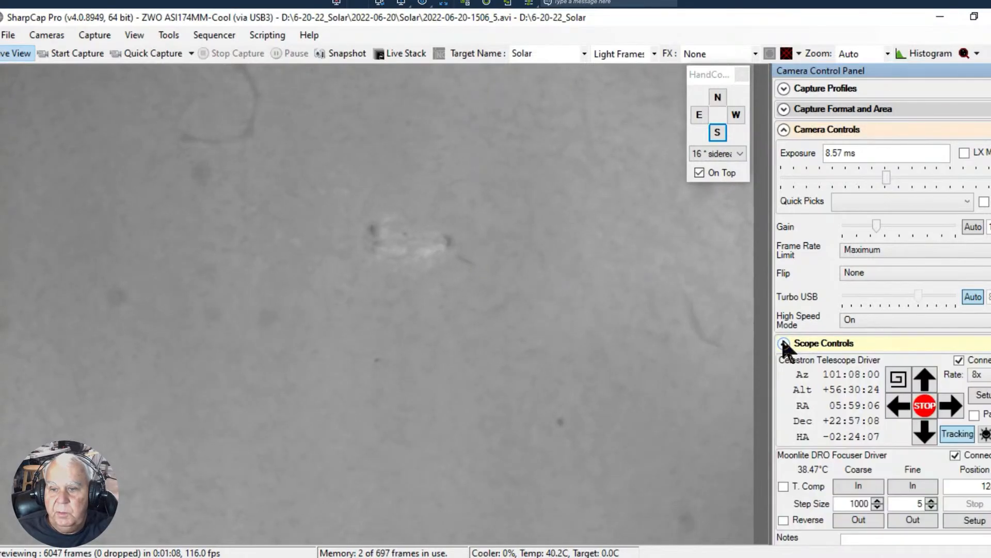
left_click(858, 521)
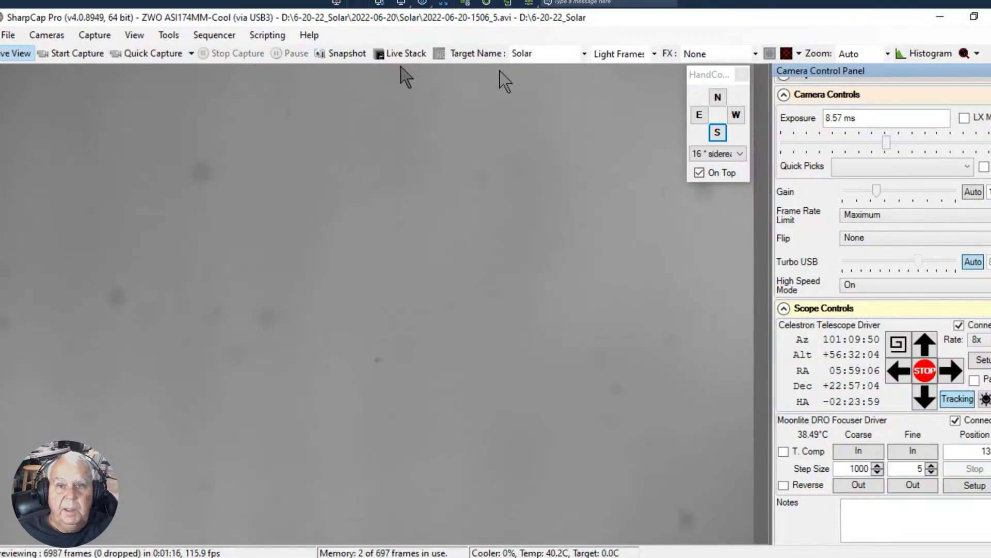
- Change the capture target name to Flats
double_click(529, 54)
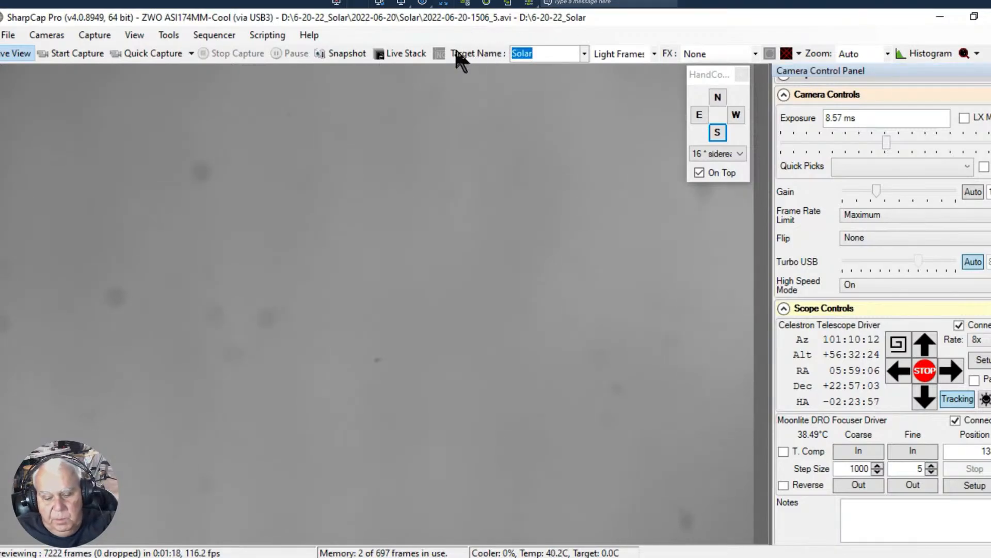
key("alt+f")
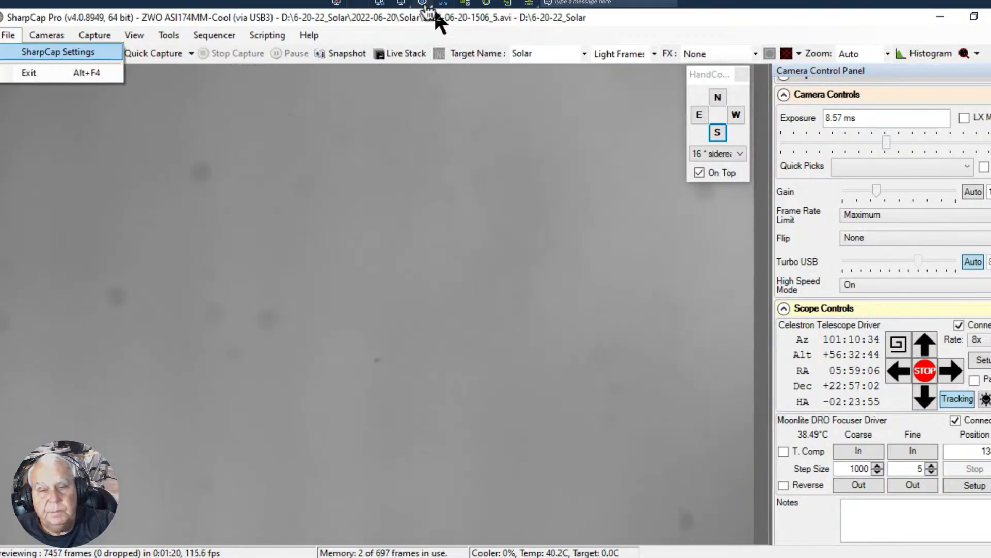
left_click(557, 59)
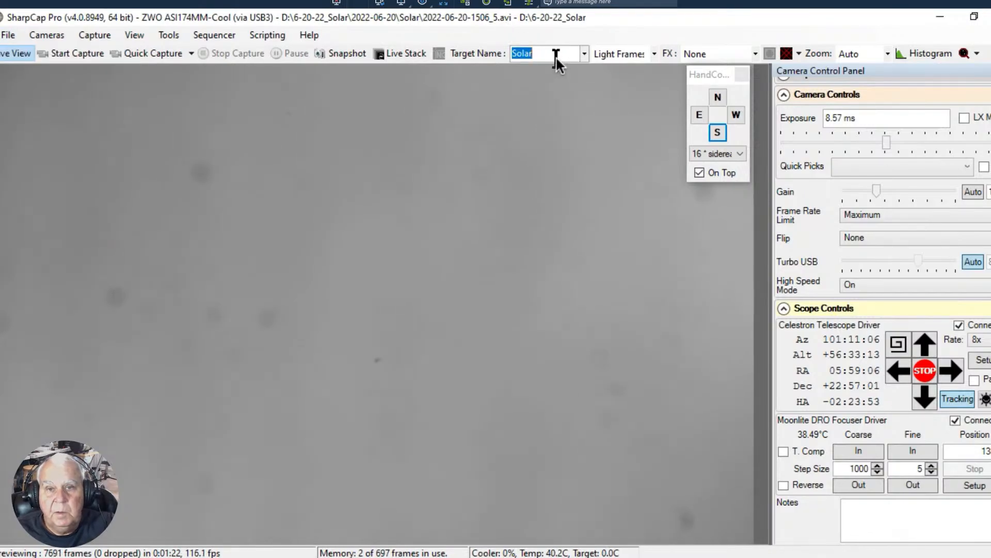
type("Flatg")
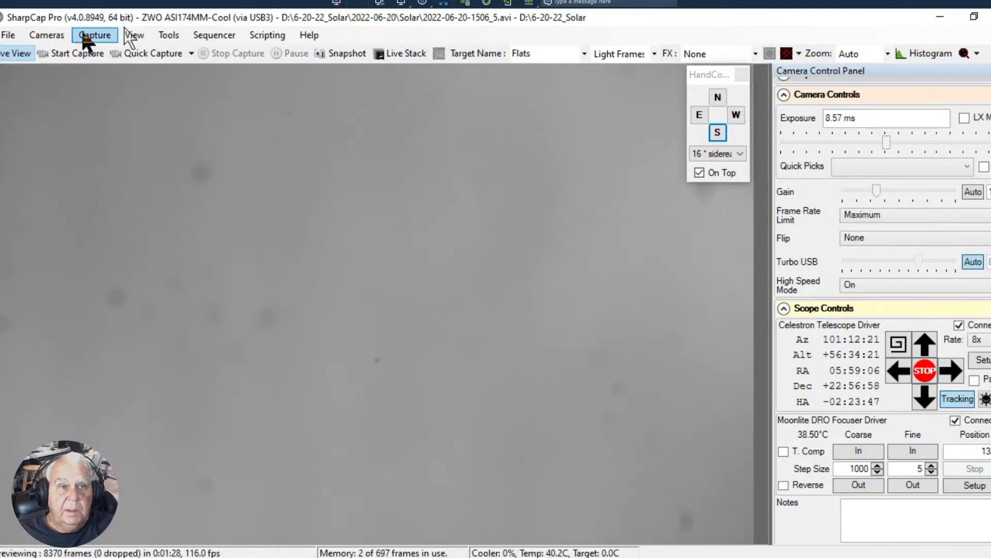
- Quick-capture three 500-frame flat videos of the defocused solar disk
left_click(190, 53)
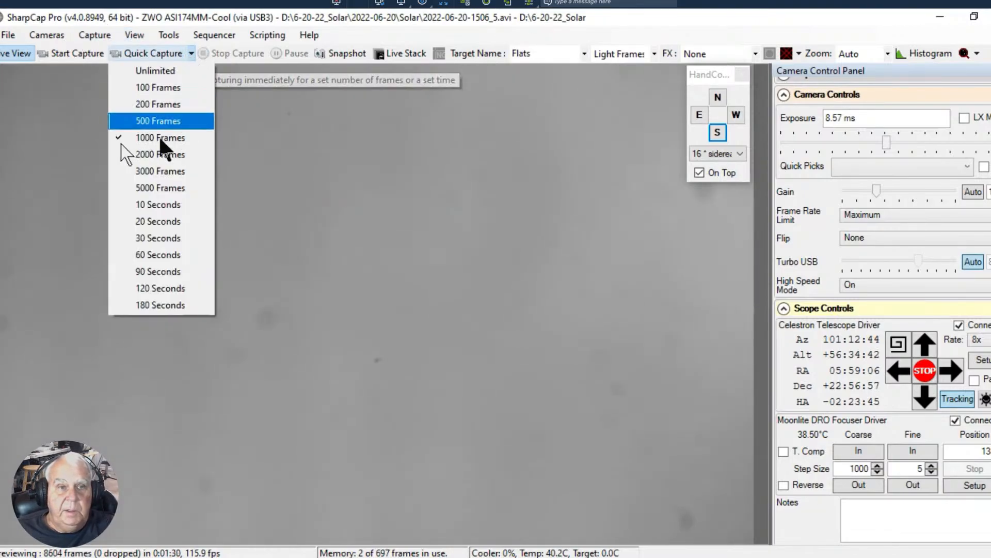
left_click(151, 121)
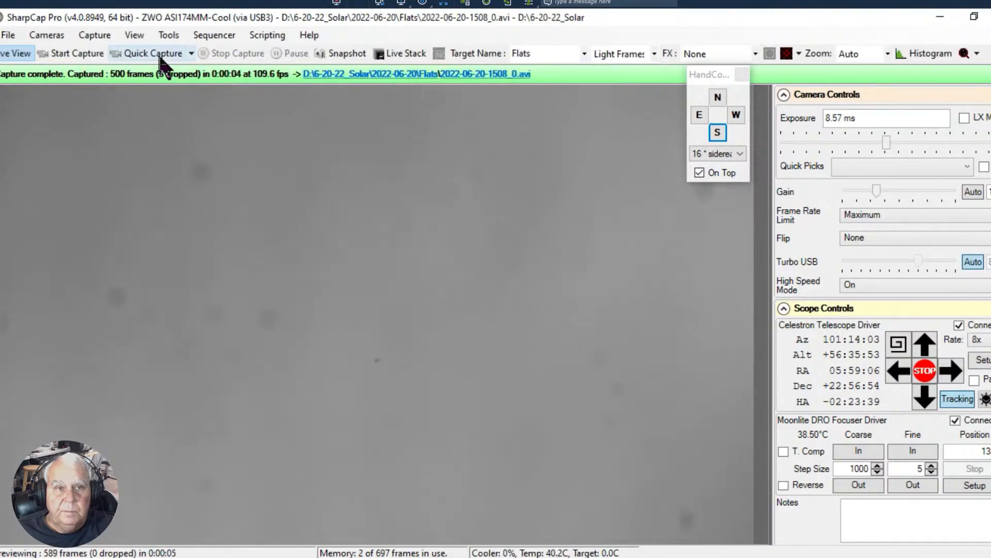
left_click(159, 55)
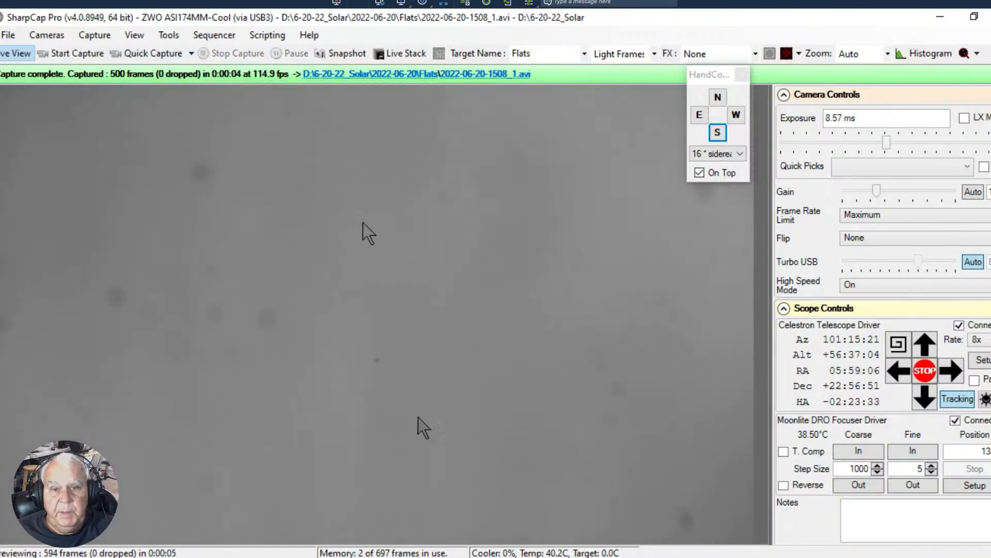
left_click(147, 56)
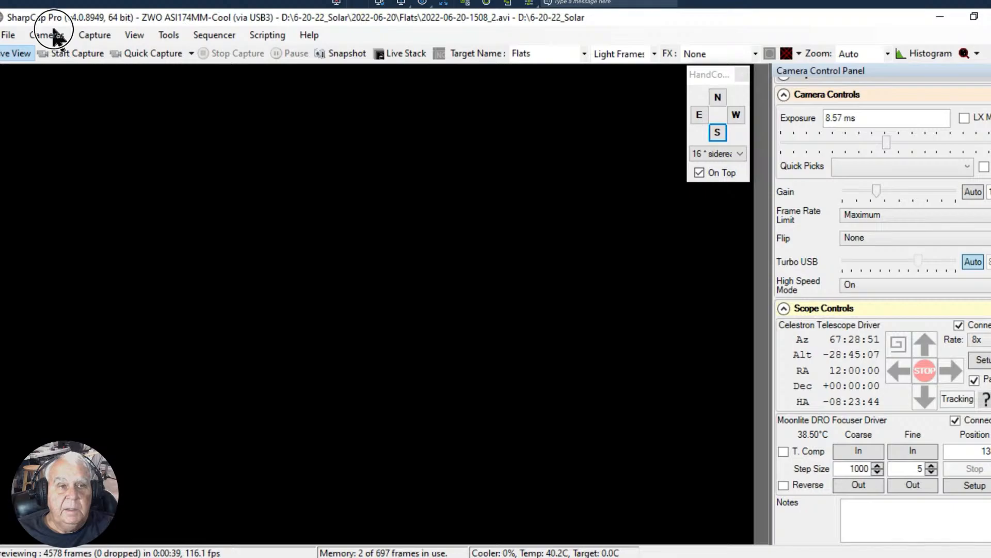
- Disconnect the camera and exit the capture program, and minimize the remaining Sun folder window
left_click(47, 36)
left_click(60, 71)
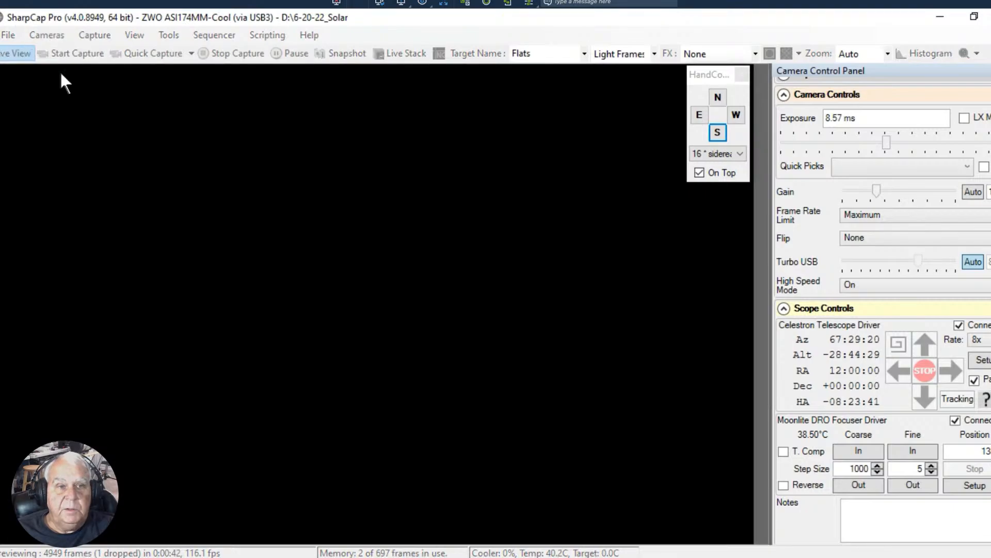
left_click(8, 37)
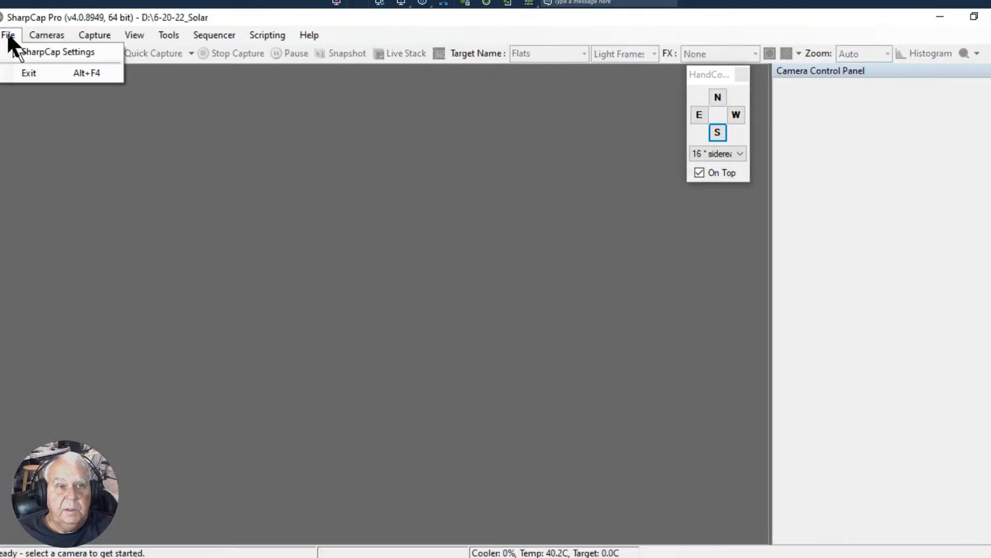
left_click(28, 74)
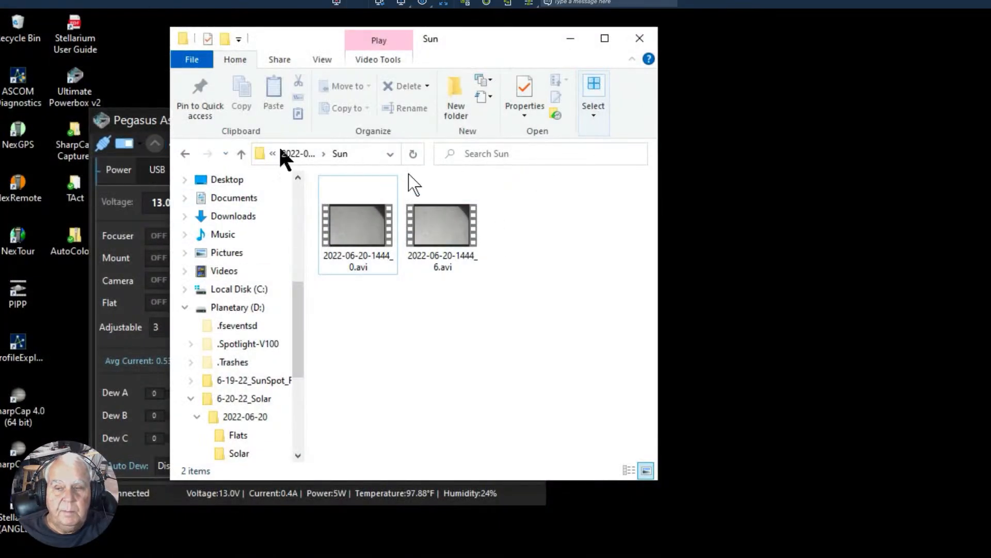
left_click(572, 37)
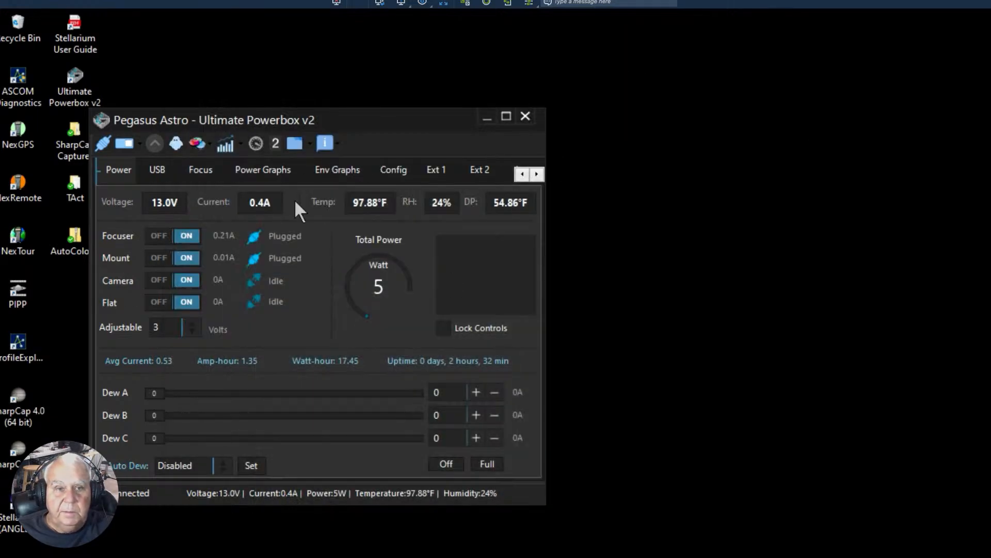
- Switch off the powerbox outputs for the focuser, mount, camera and flat, disconnect the powerbox, and close its control program
left_click(158, 236)
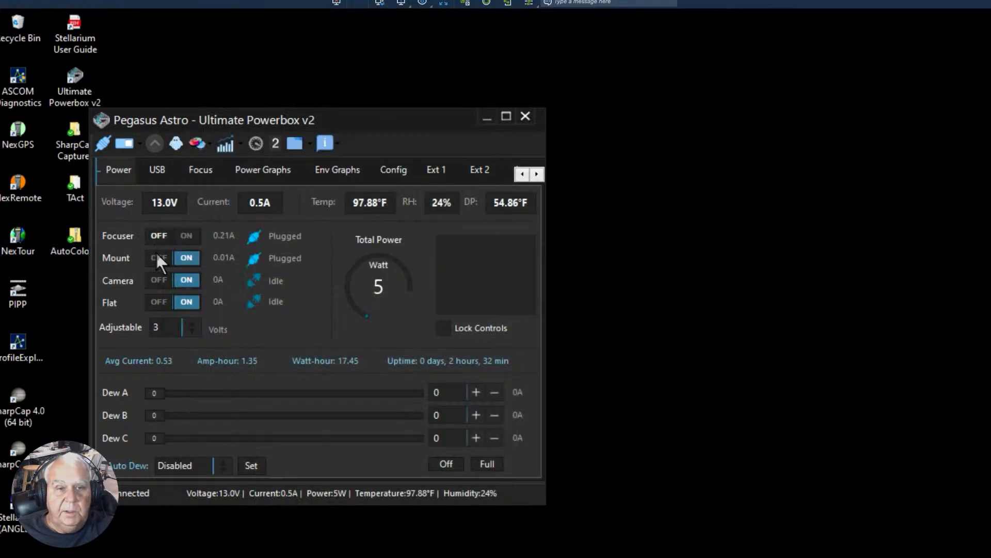
left_click(158, 258)
left_click(157, 276)
left_click(156, 300)
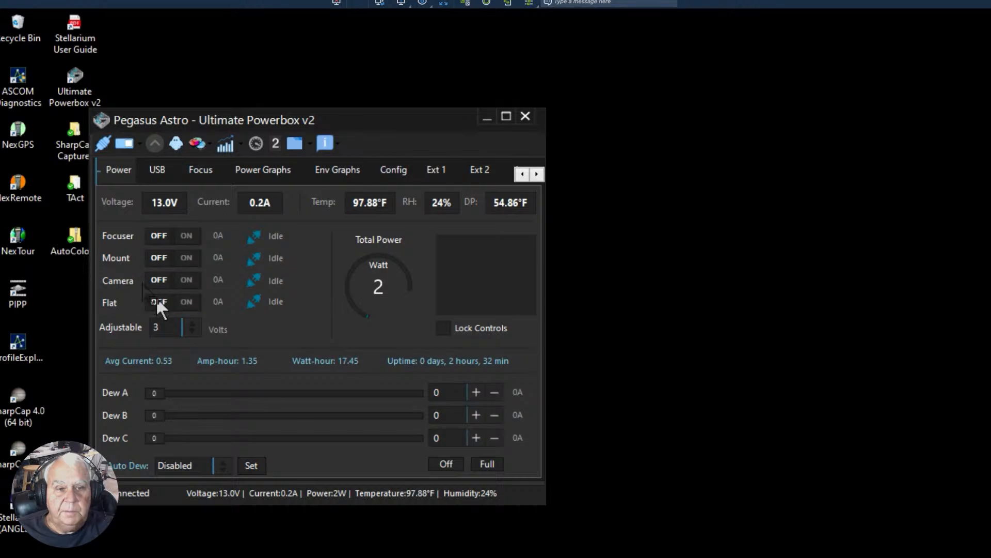
left_click(106, 143)
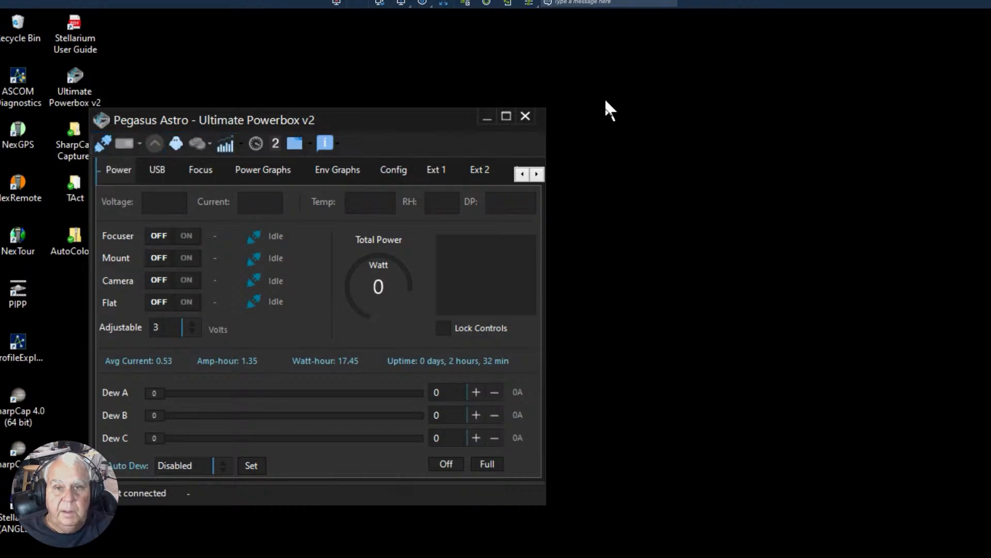
left_click(525, 116)
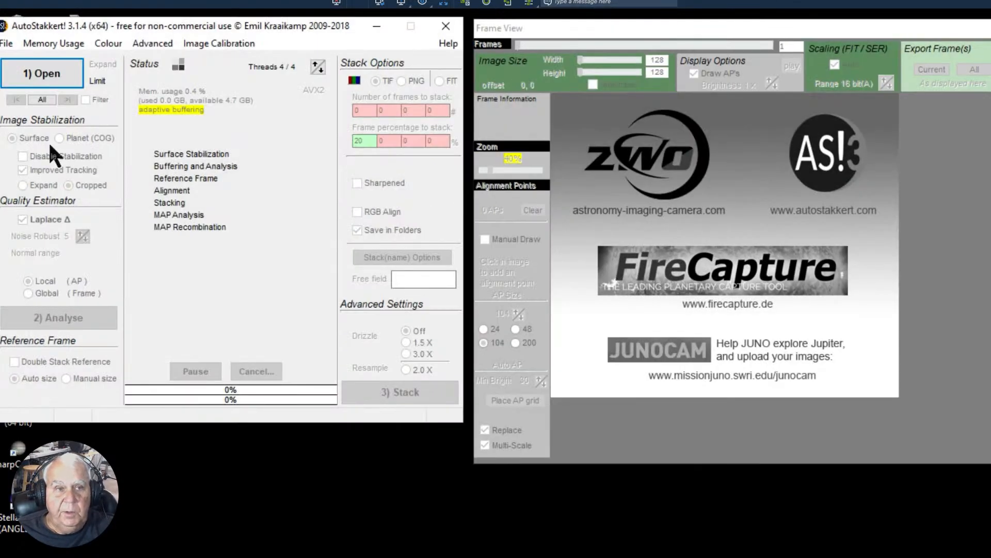
left_click(46, 77)
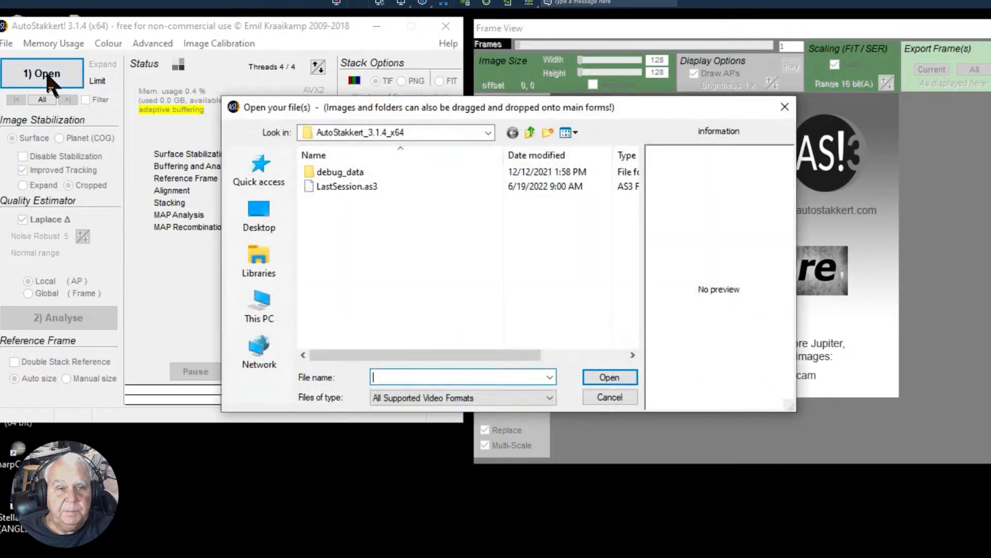
left_click(261, 321)
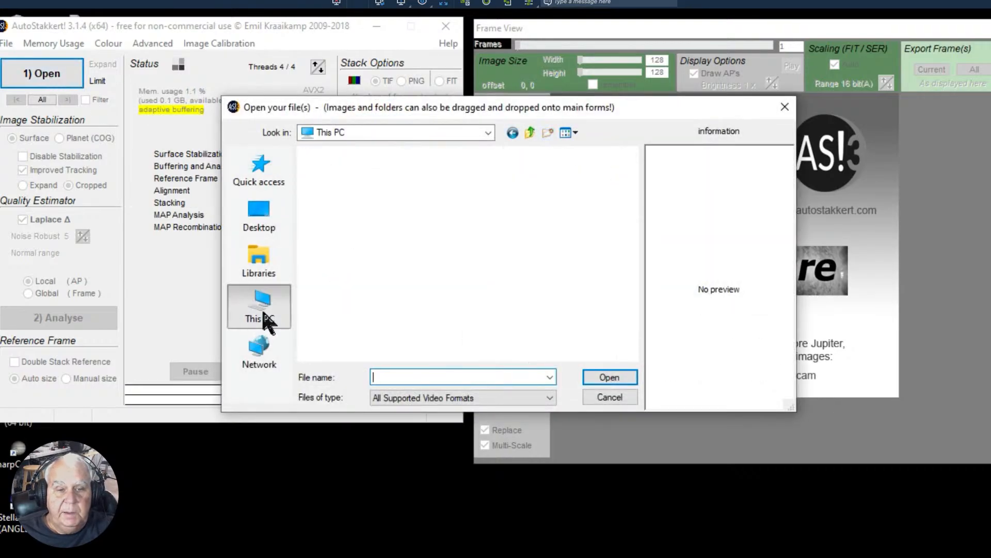
left_click_drag(633, 244, 611, 333)
left_click(376, 343)
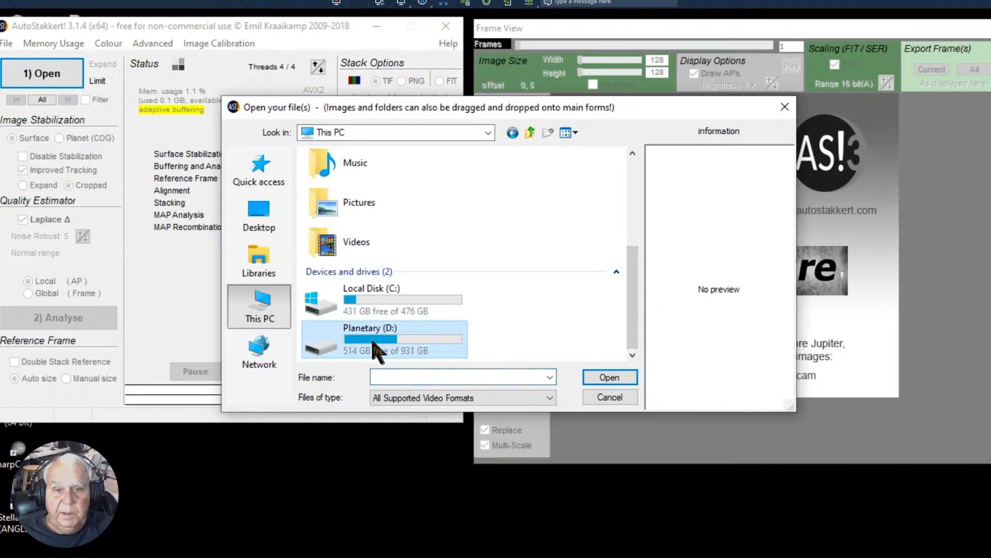
double_click(376, 342)
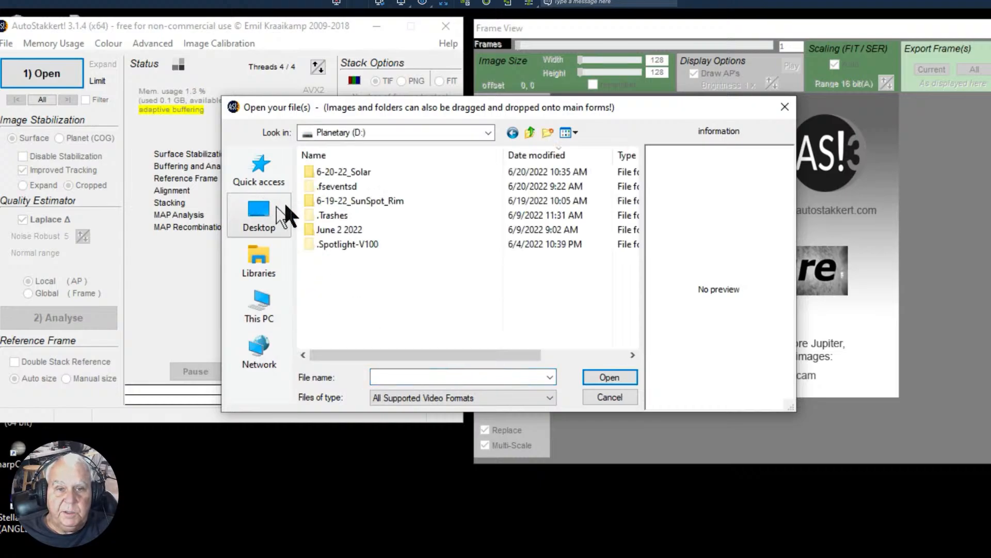
double_click(343, 173)
double_click(353, 175)
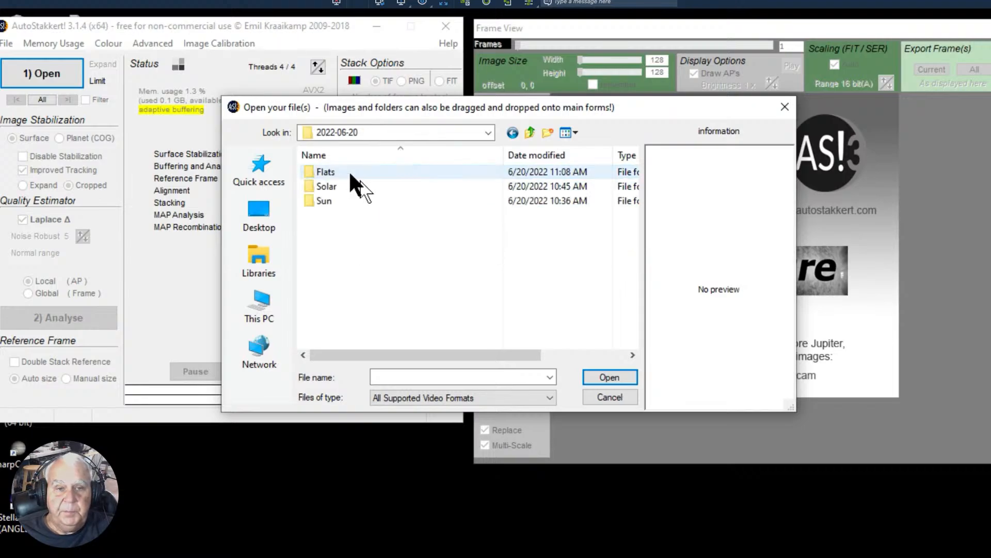
left_click(324, 174)
double_click(326, 173)
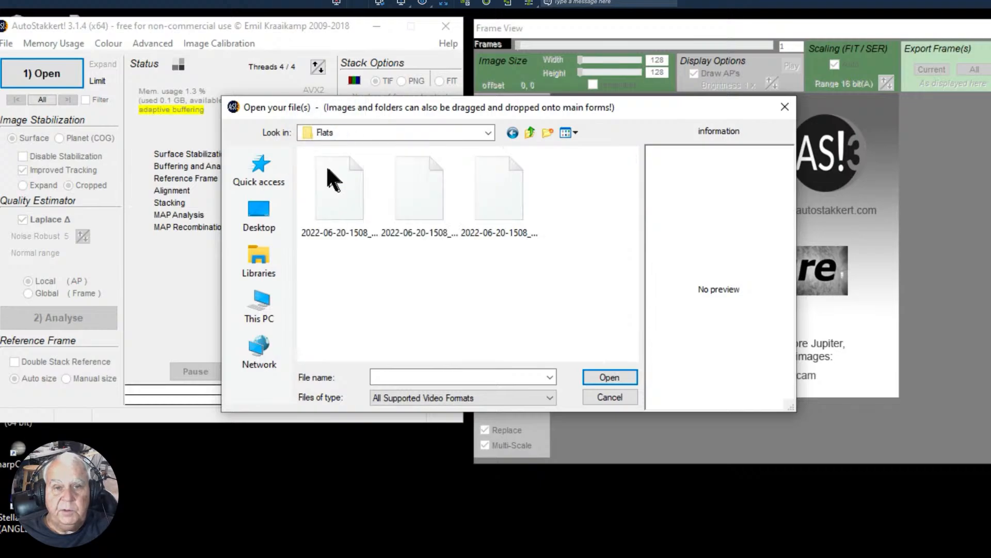
left_click(495, 194)
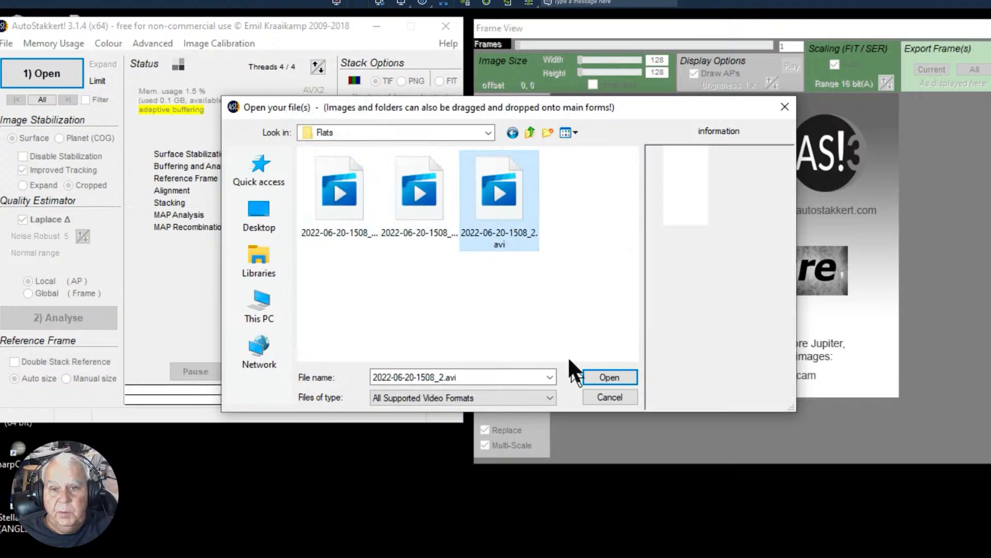
left_click(588, 379)
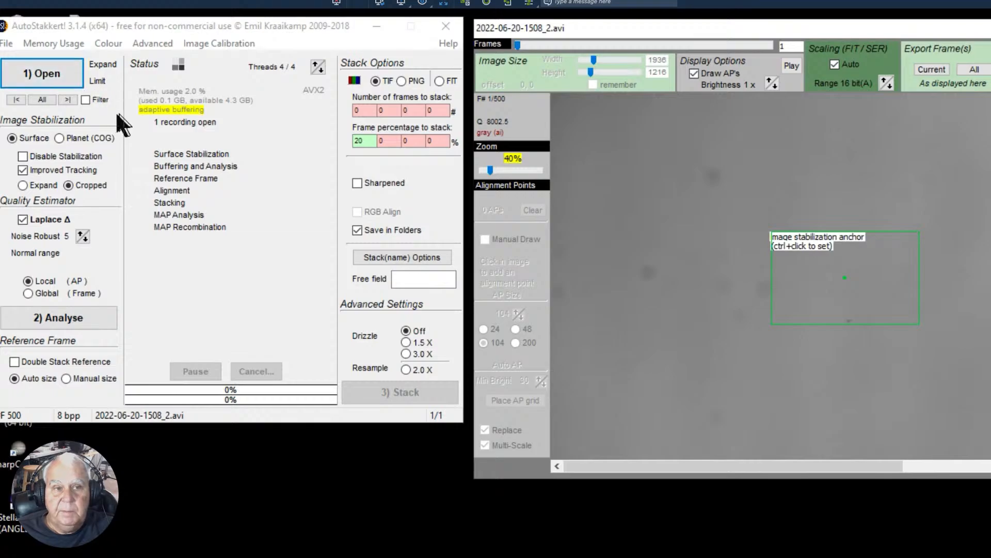
- Create a master frame from the flat video and save it as Master Flat in TIF format in the 2022-06-20\Flats folder
left_click(198, 46)
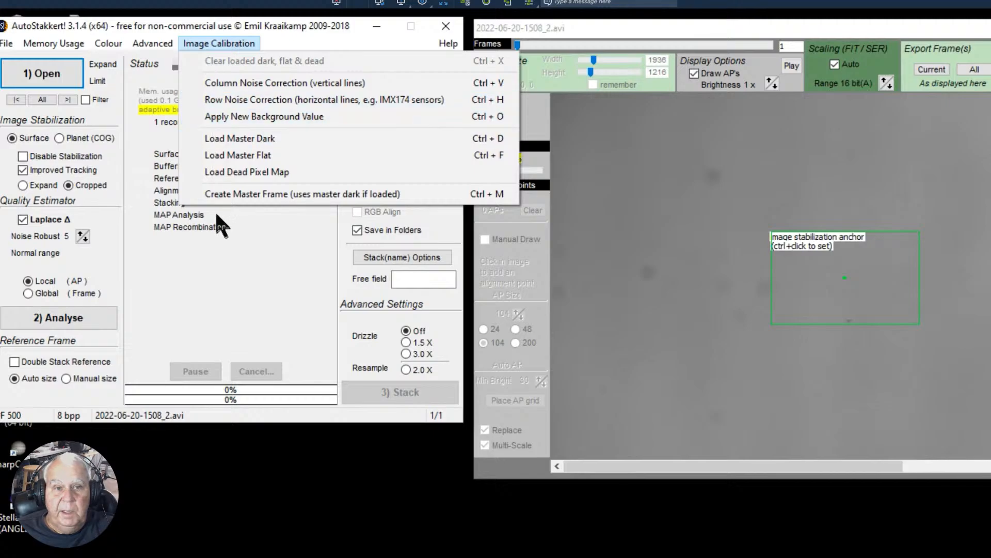
left_click(220, 194)
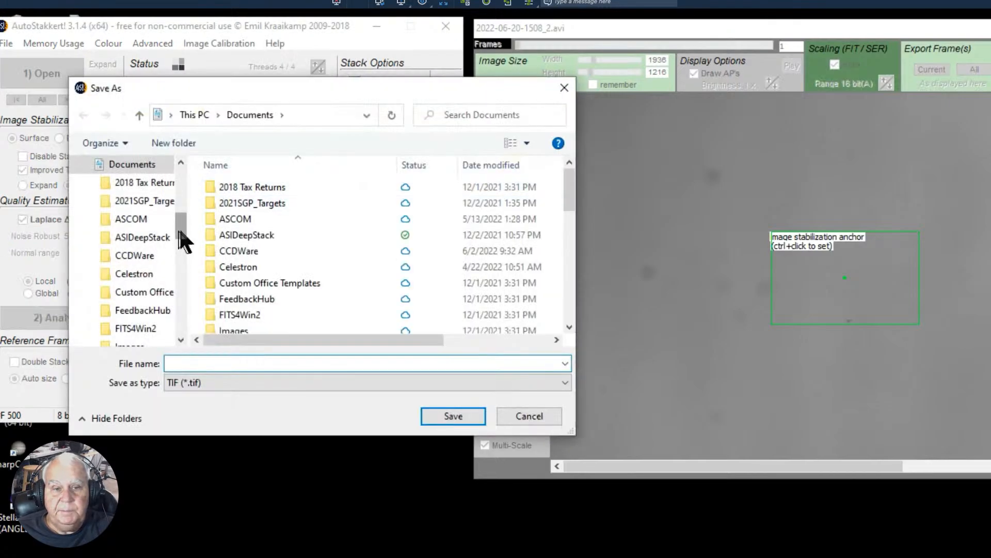
left_click_drag(181, 225, 182, 328)
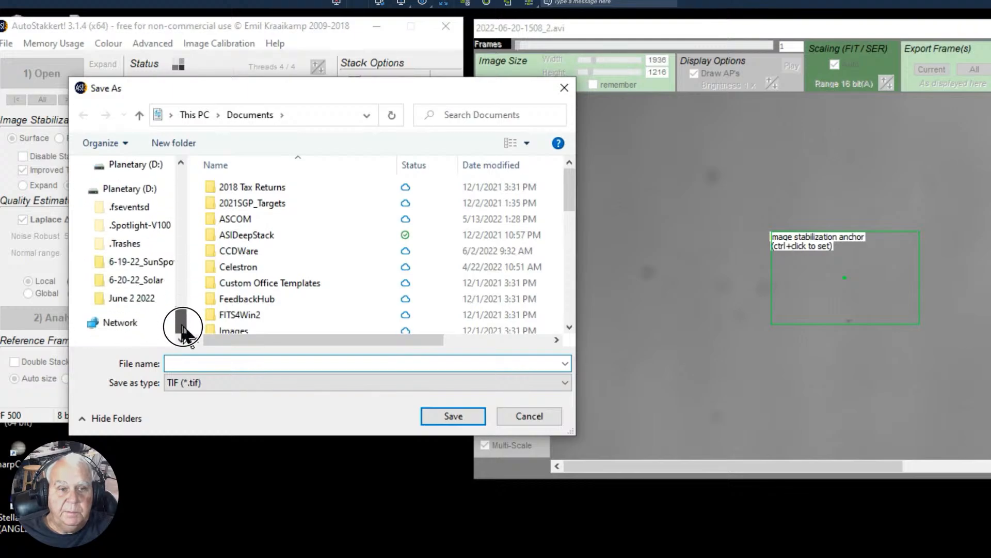
left_click(147, 279)
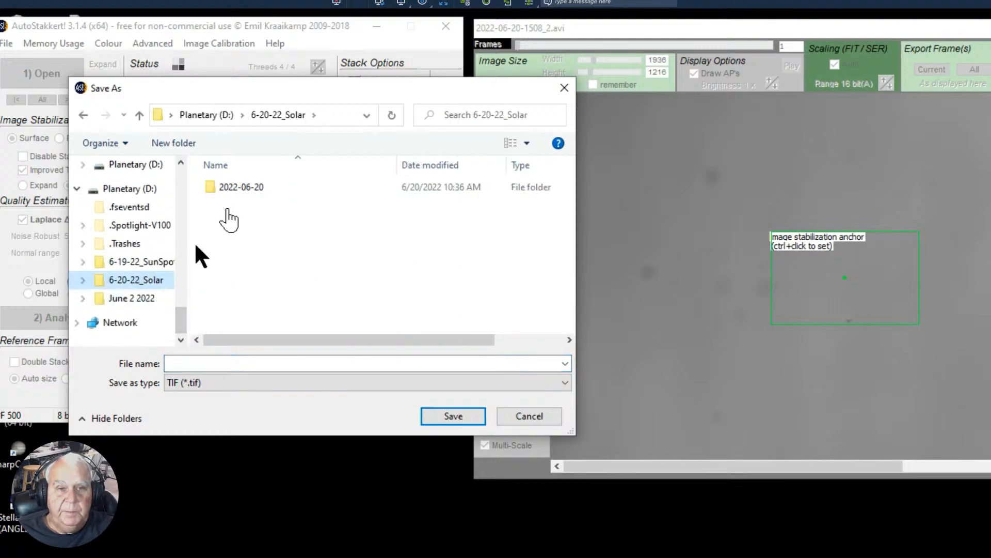
double_click(242, 189)
left_click(229, 188)
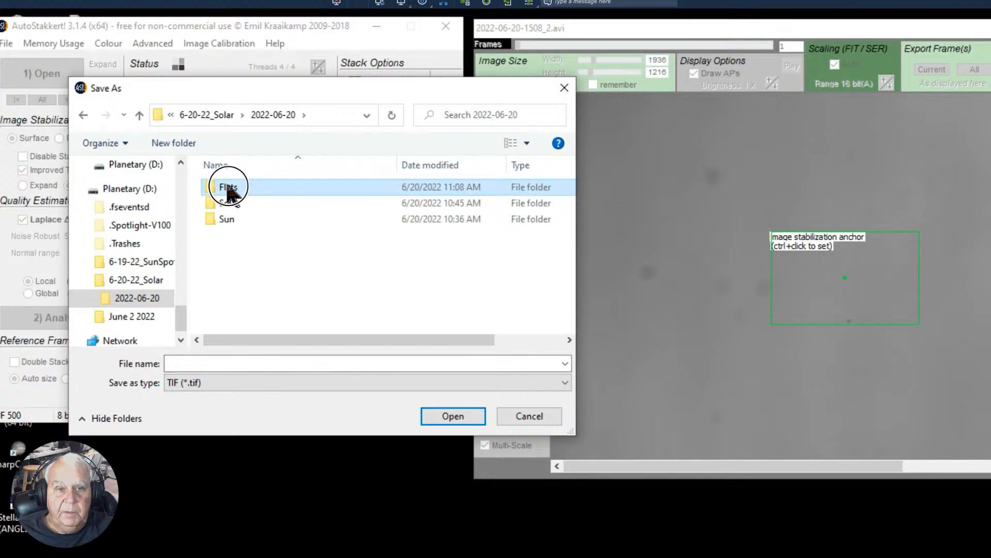
double_click(228, 189)
left_click(175, 362)
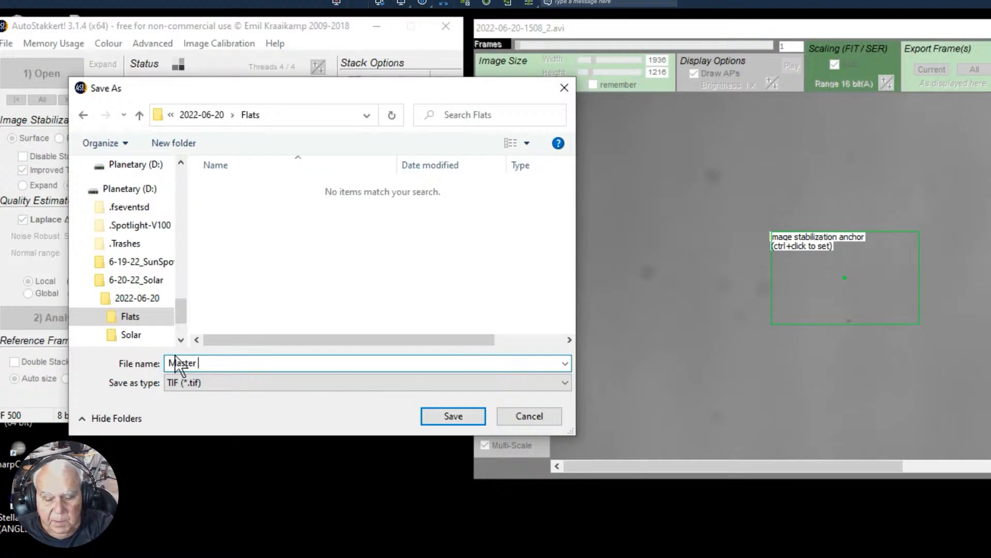
type("Master Flat")
left_click(471, 416)
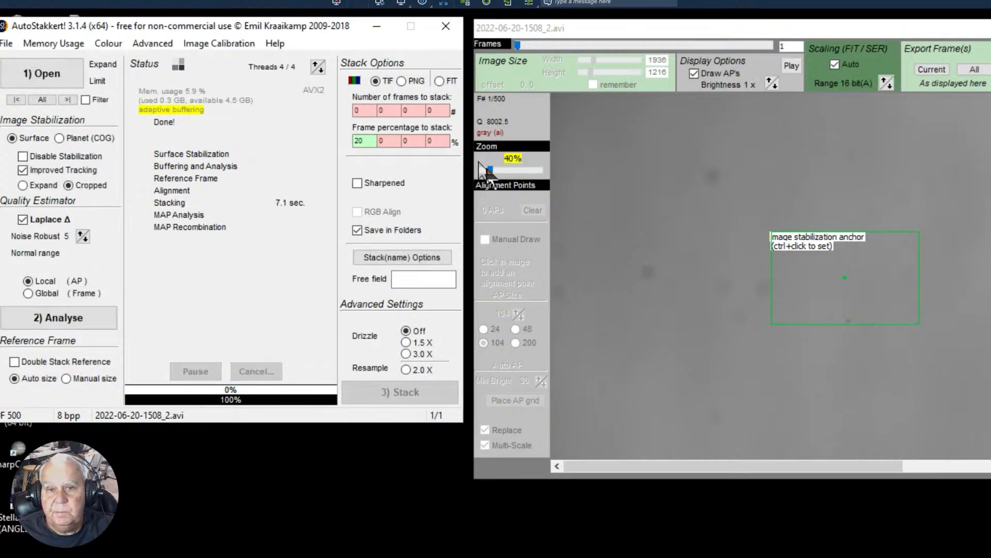
left_click_drag(489, 172, 487, 175)
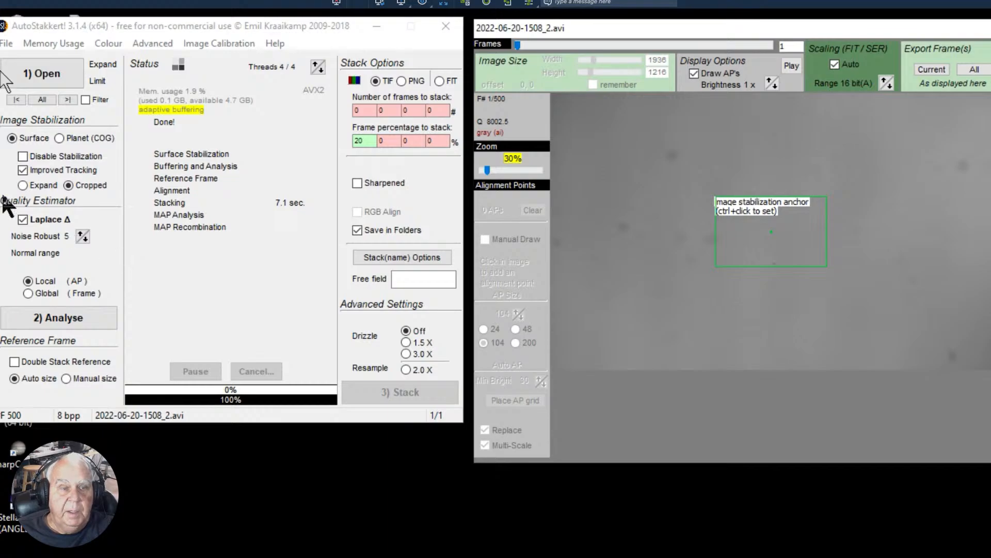
left_click(36, 74)
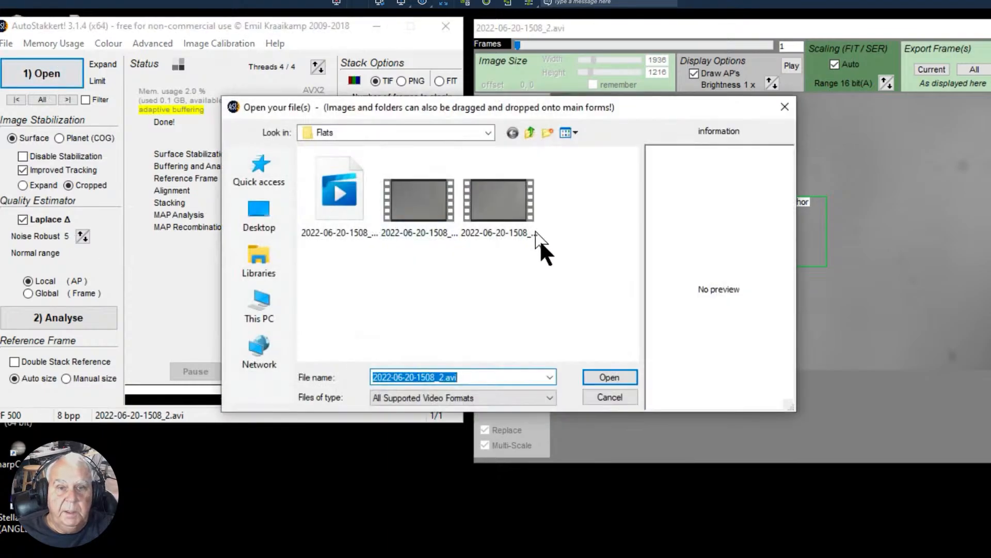
left_click(490, 132)
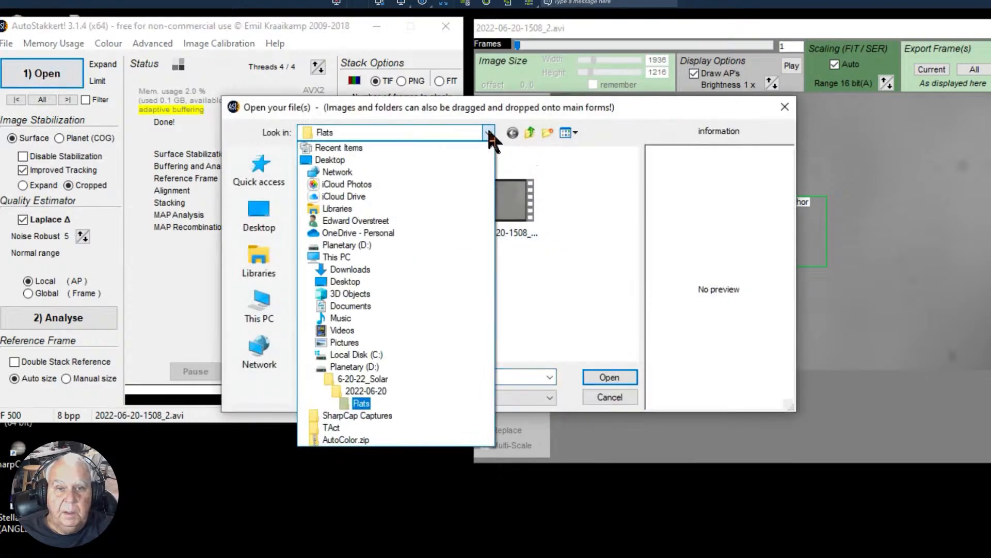
left_click(362, 390)
left_click(326, 187)
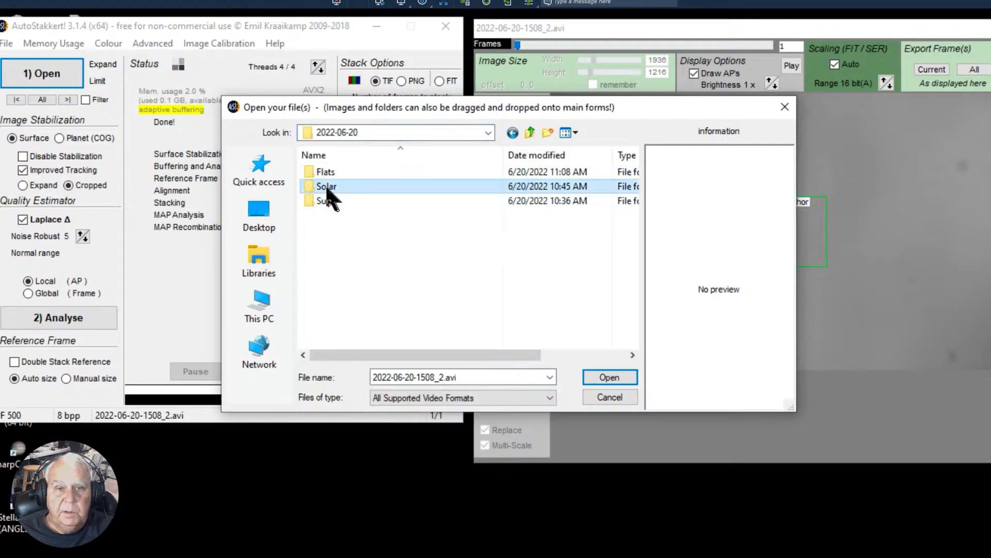
double_click(327, 186)
left_click_drag(629, 214, 631, 385)
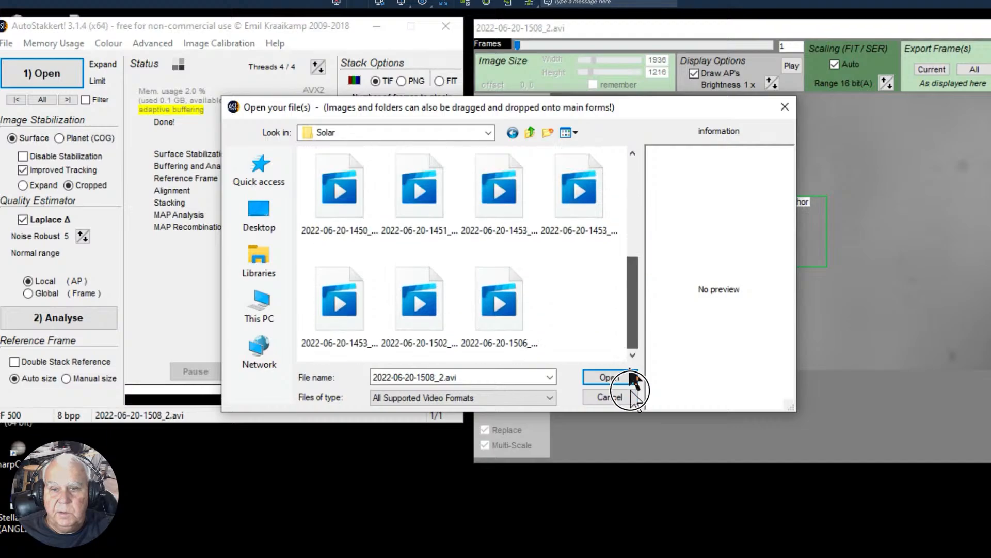
left_click(499, 310)
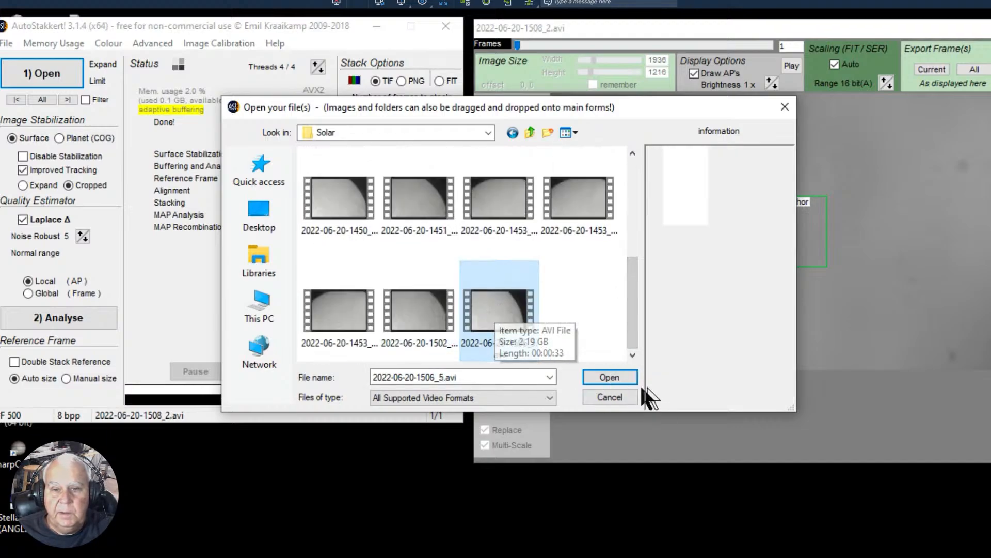
left_click(599, 375)
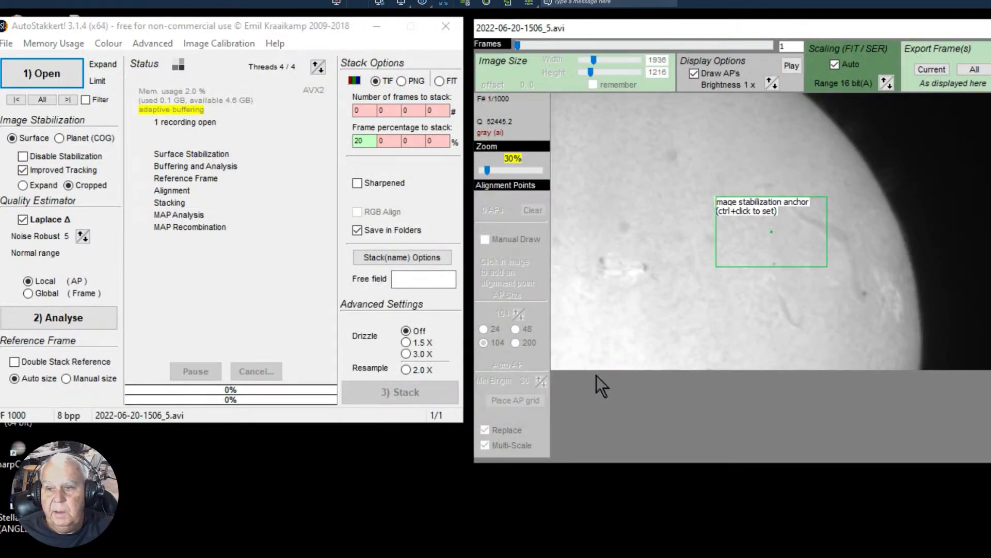
- Analyse the recording with the stabilization anchor over the bright sunspot region and Noise Robust set to 6
left_click(617, 263, "ctrl")
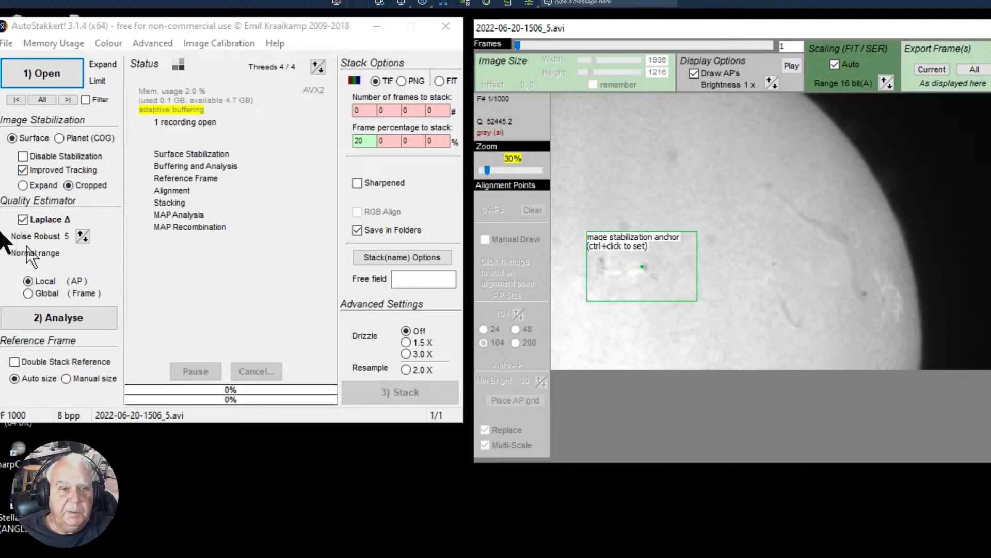
left_click(83, 234)
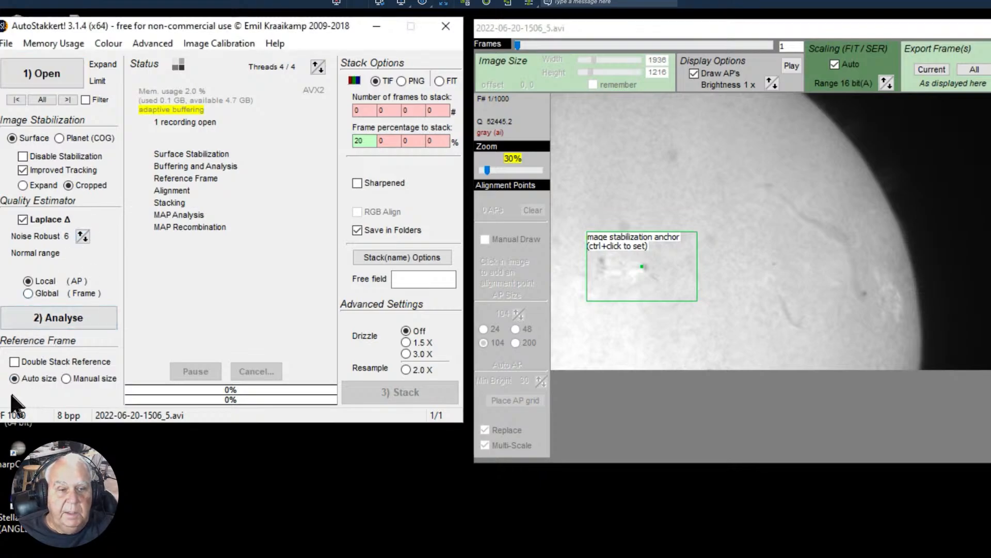
left_click(42, 319)
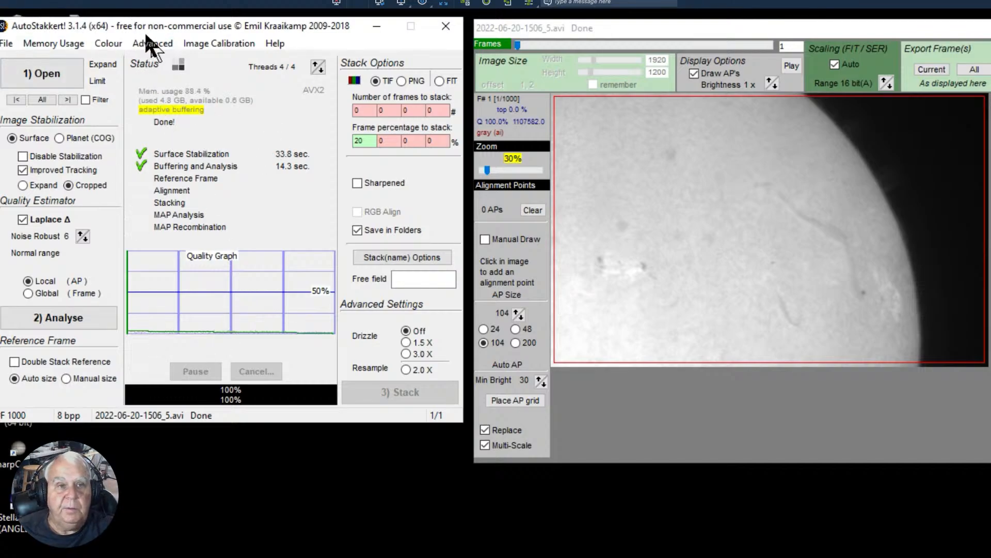
- Force the recording's colour interpretation to Bayer RGGB
left_click(106, 43)
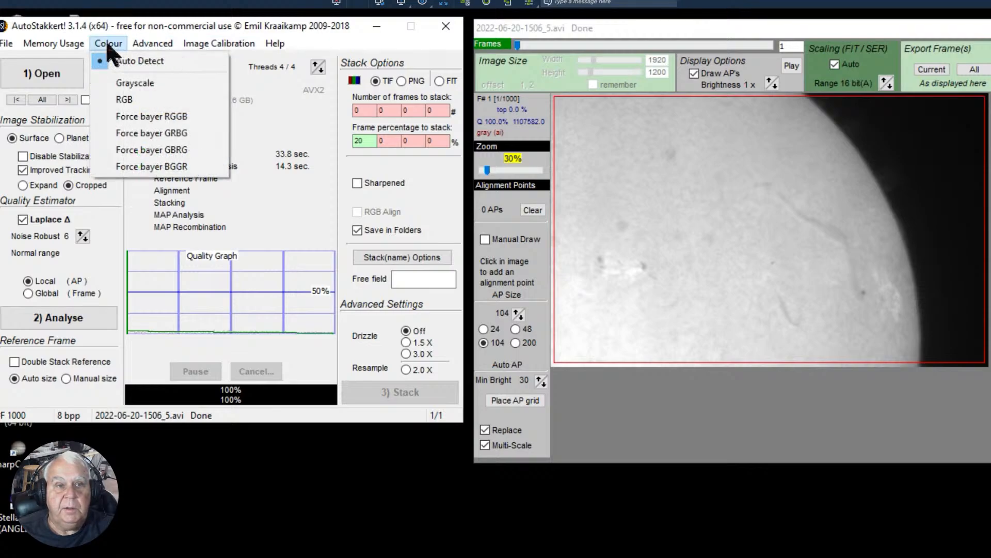
left_click(132, 118)
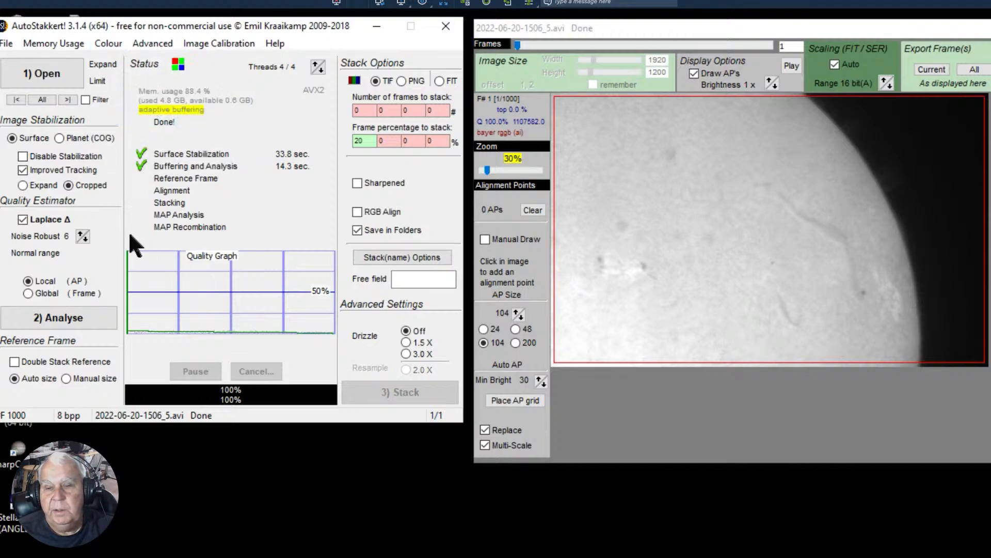
left_click(103, 43)
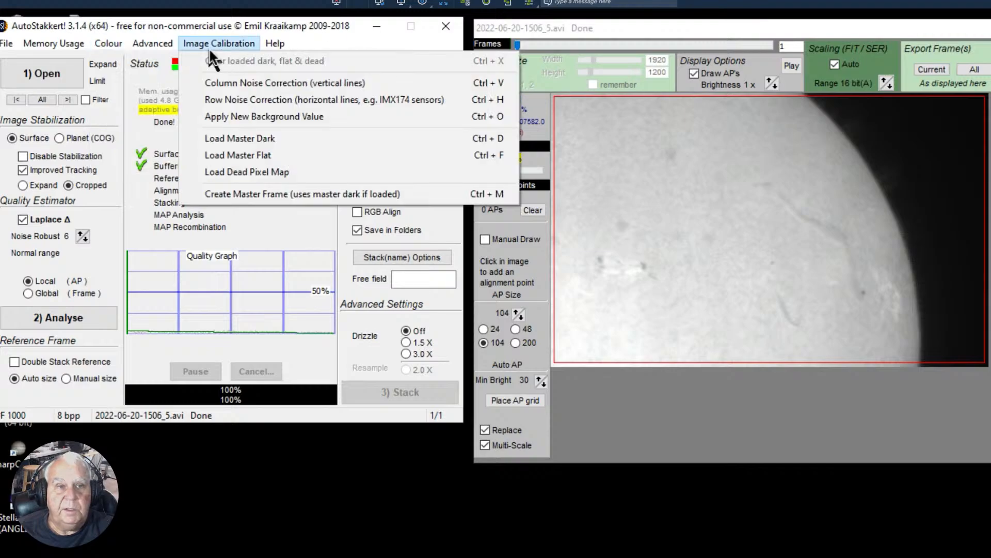
mouse_move(275, 45)
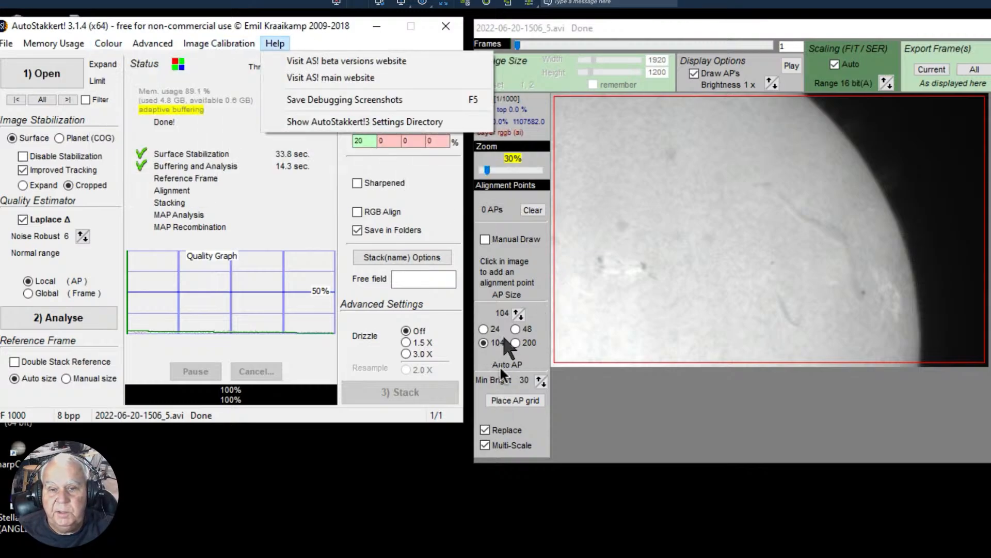
- Place an automatic grid of size 104 alignment points over the Sun and stack 10 percent of the frames
left_click(499, 401)
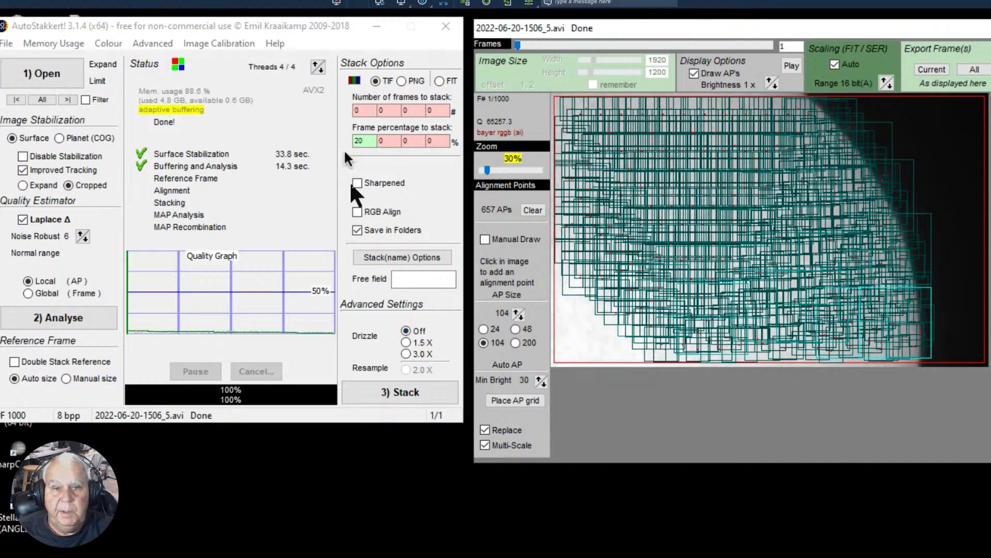
left_click_drag(366, 139, 277, 127)
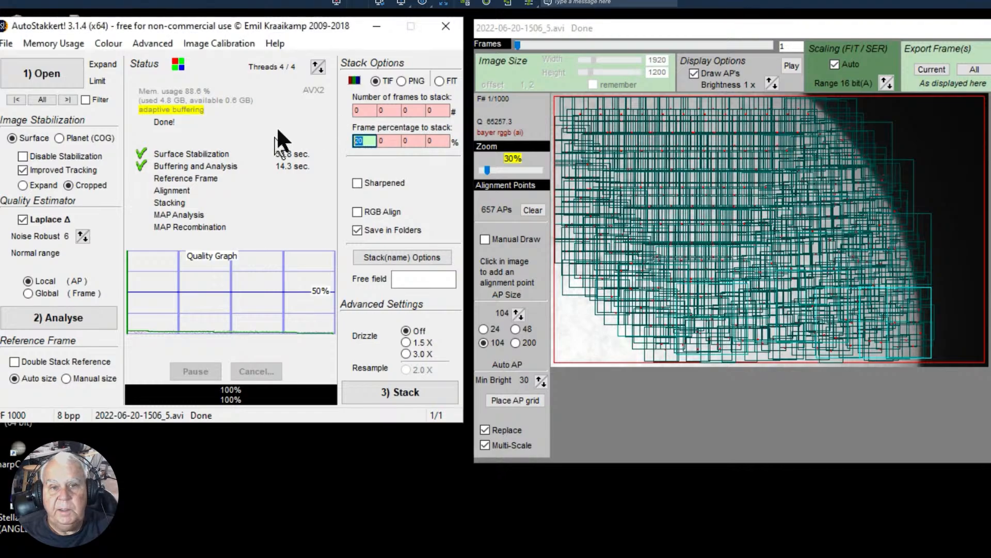
type("10")
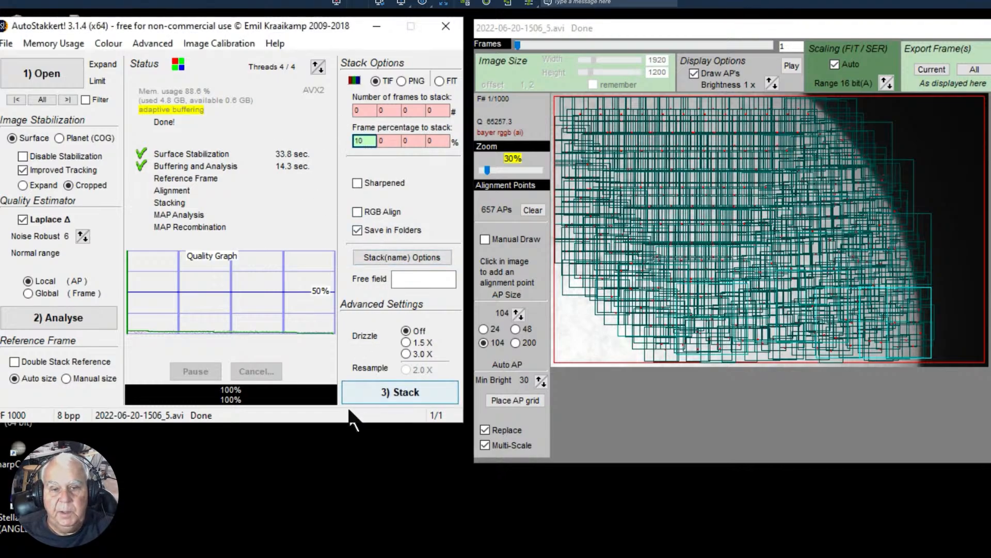
left_click(388, 396)
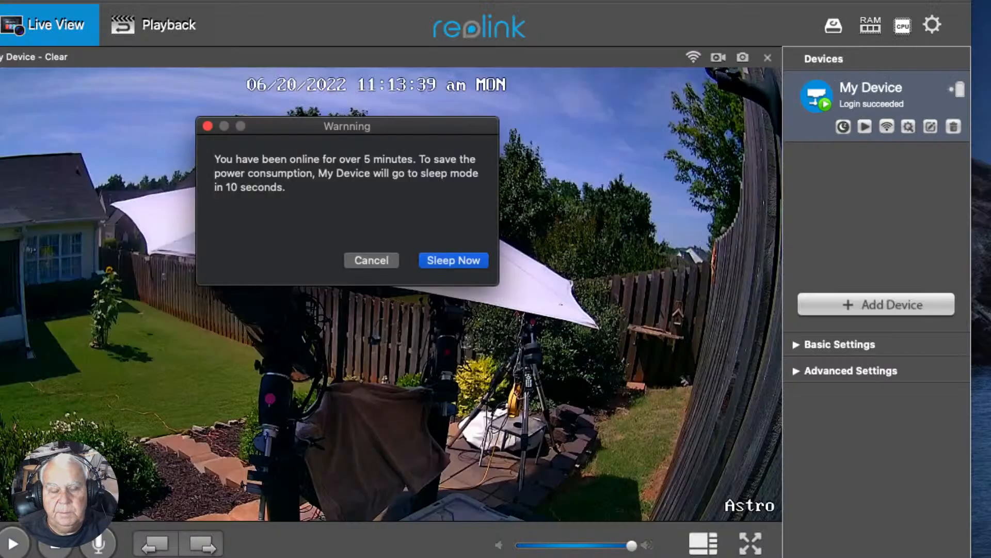
- Dismiss the Reolink camera's sleep warning and return to AutoStakkert to review the stacking result
left_click(368, 261)
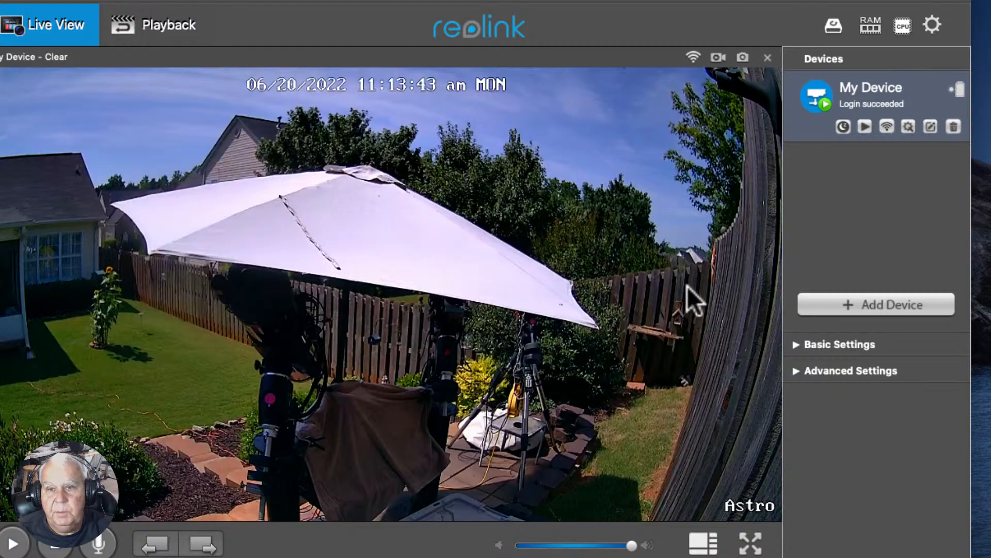
left_click(10, 1)
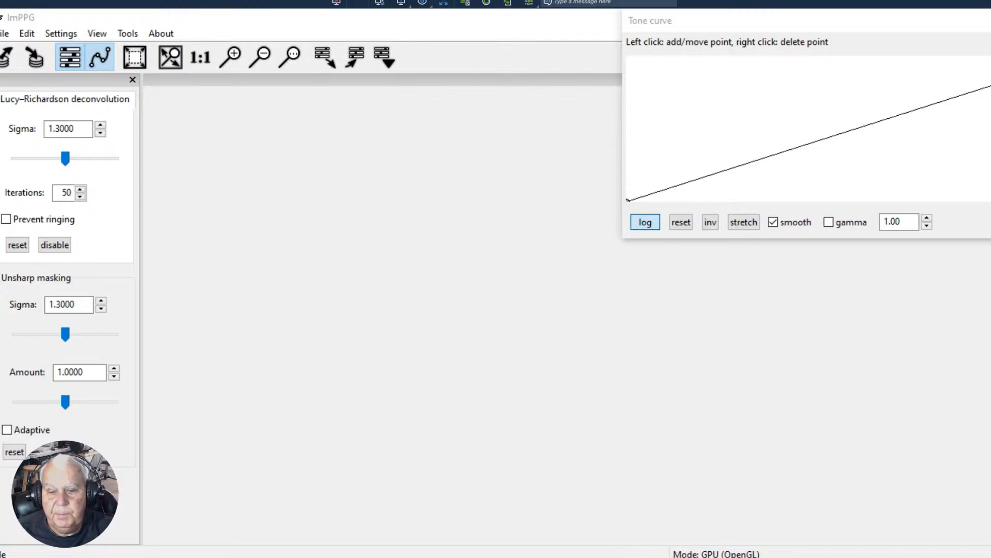
left_click(512, 557)
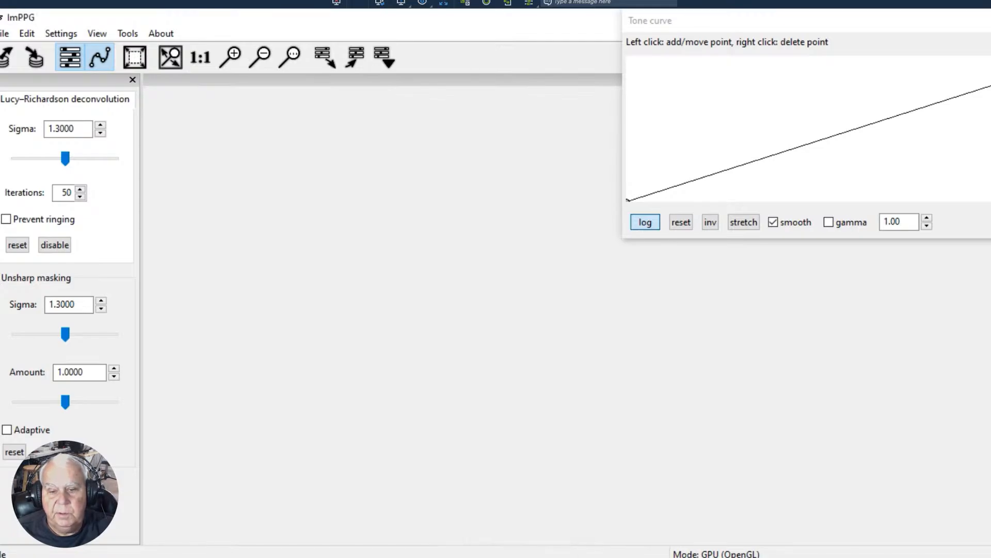
left_click(513, 557)
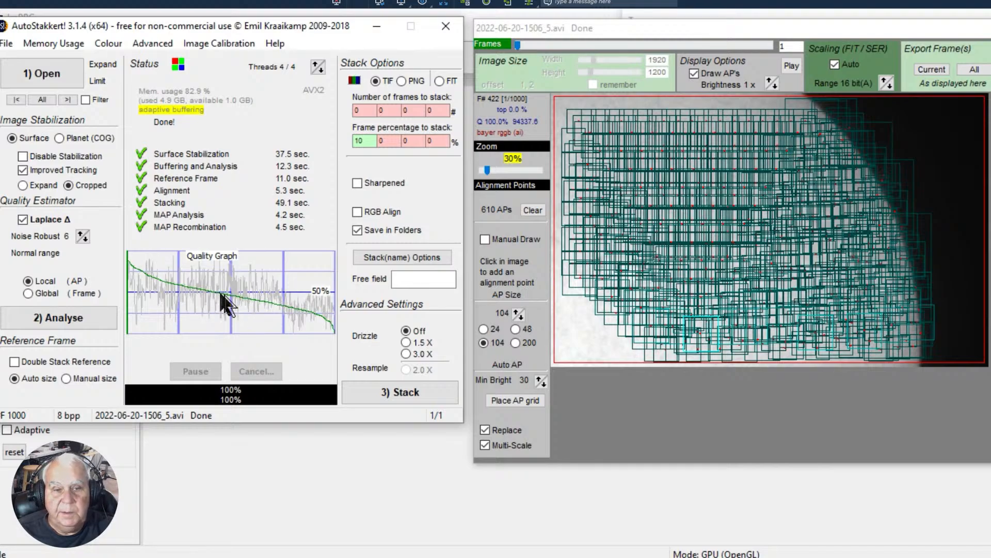
left_click(692, 265)
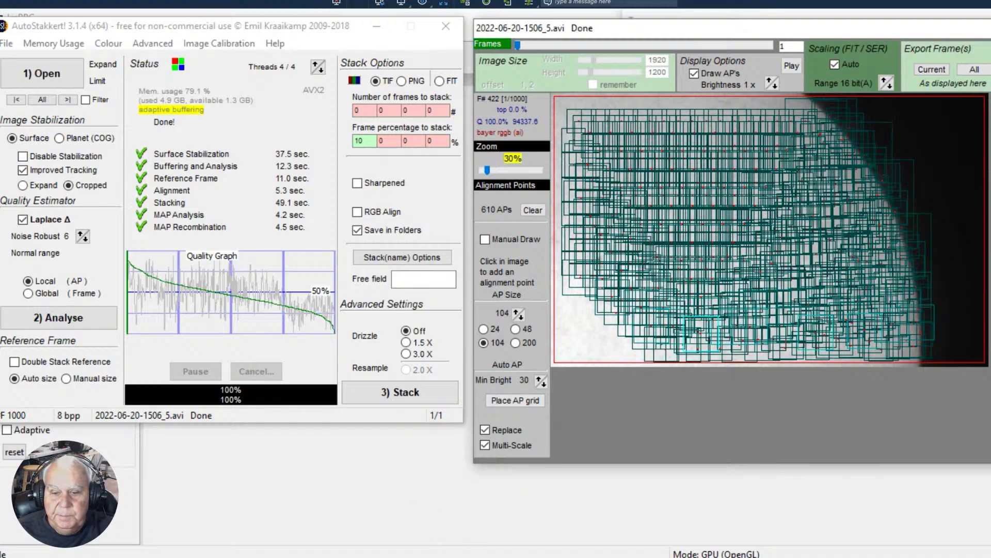
left_click(356, 556)
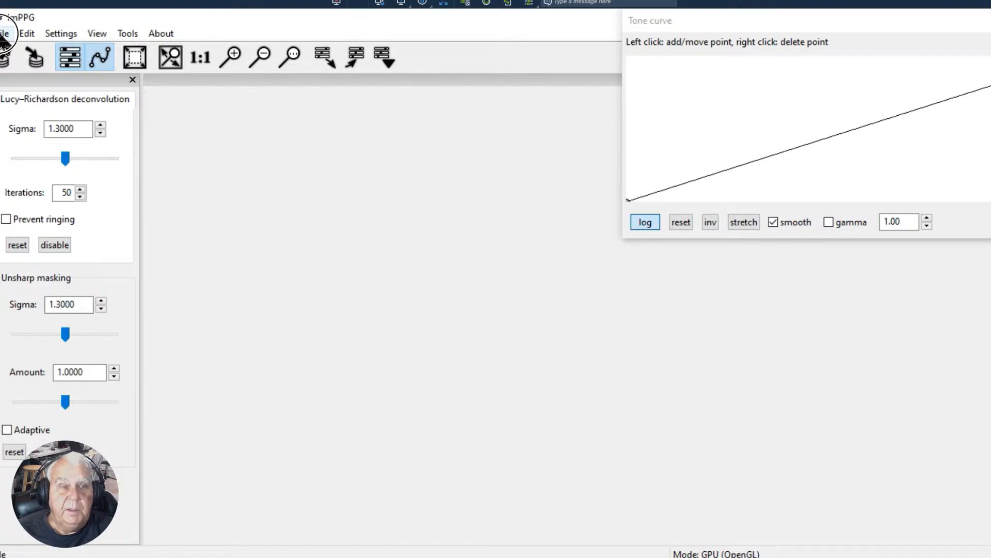
left_click(4, 34)
left_click(13, 53)
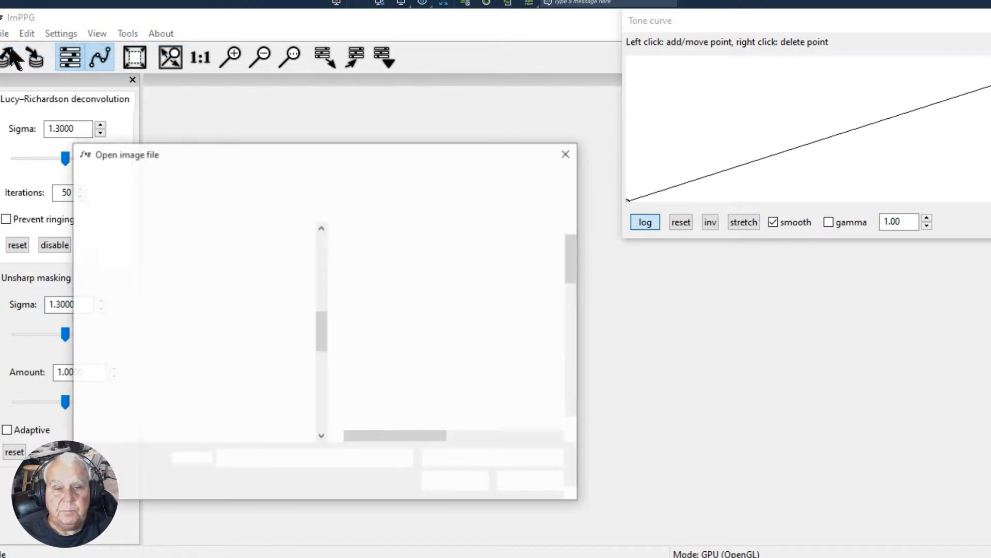
left_click_drag(322, 328, 314, 435)
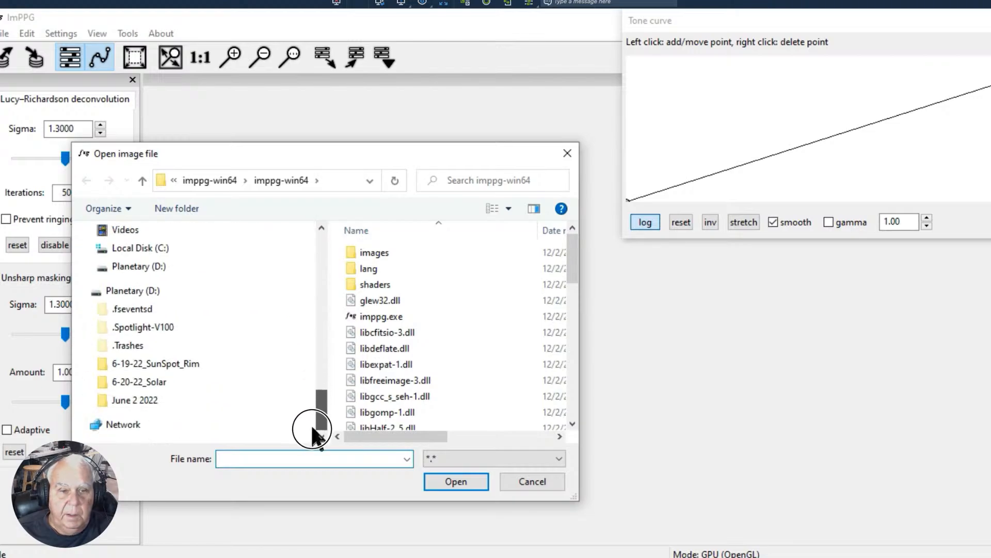
left_click(126, 382)
double_click(368, 254)
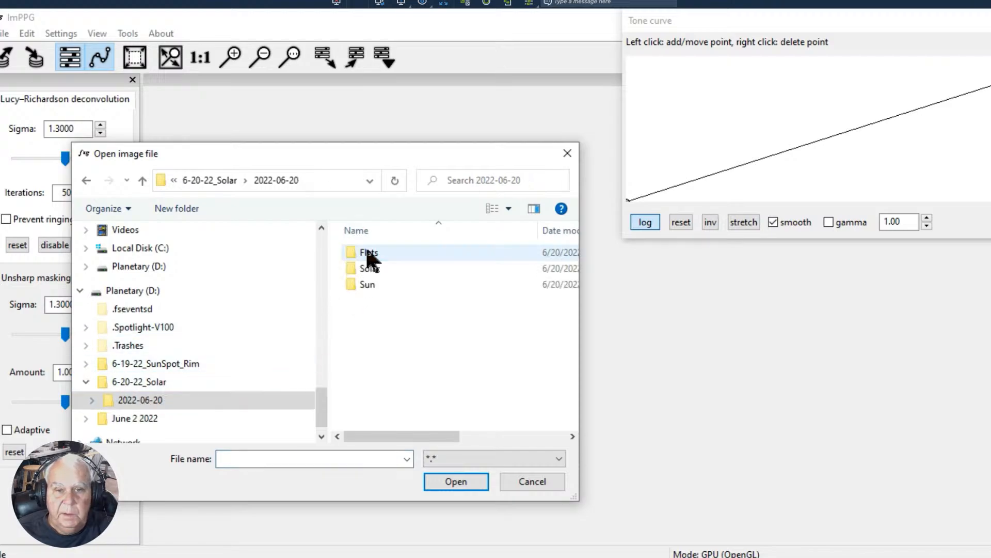
double_click(361, 269)
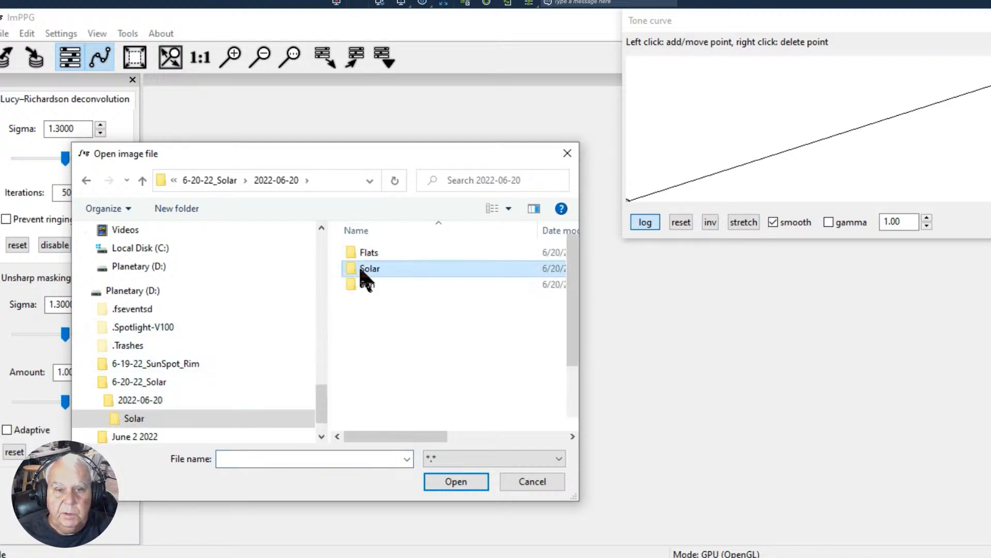
left_click(377, 264)
double_click(377, 265)
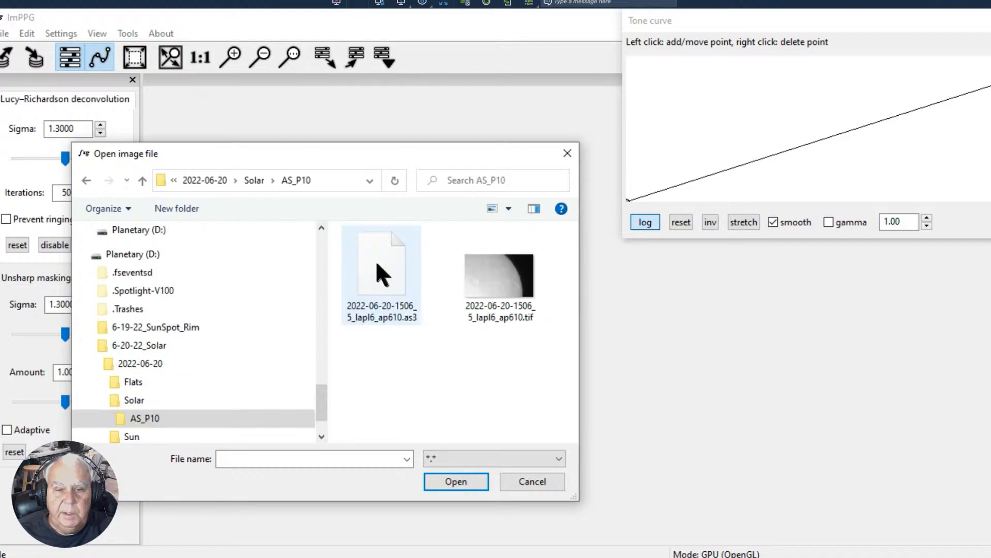
left_click(478, 274)
left_click(441, 482)
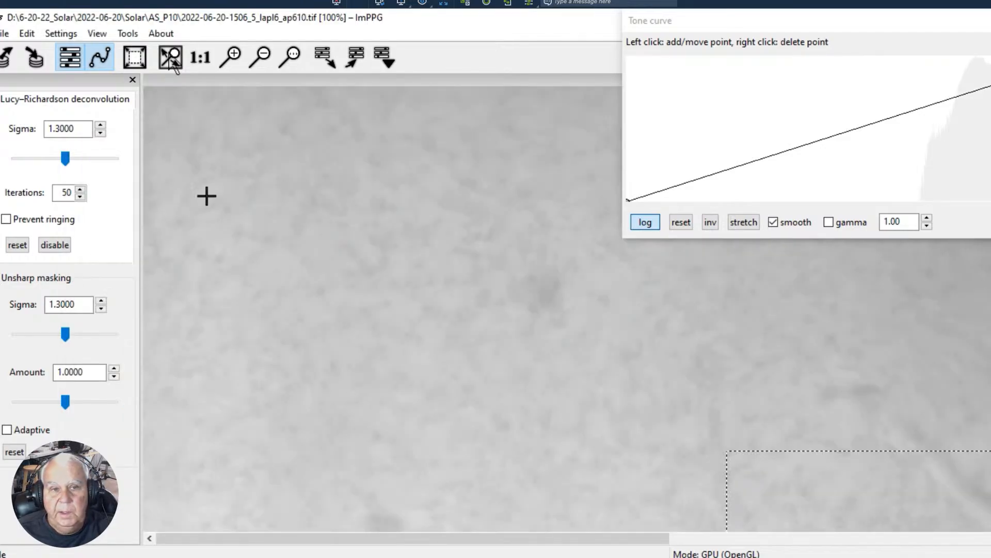
- Try partial processing selections around the long filament, the bright sunspot region, the lower filament and a stretch of the solar limb
left_click(264, 57)
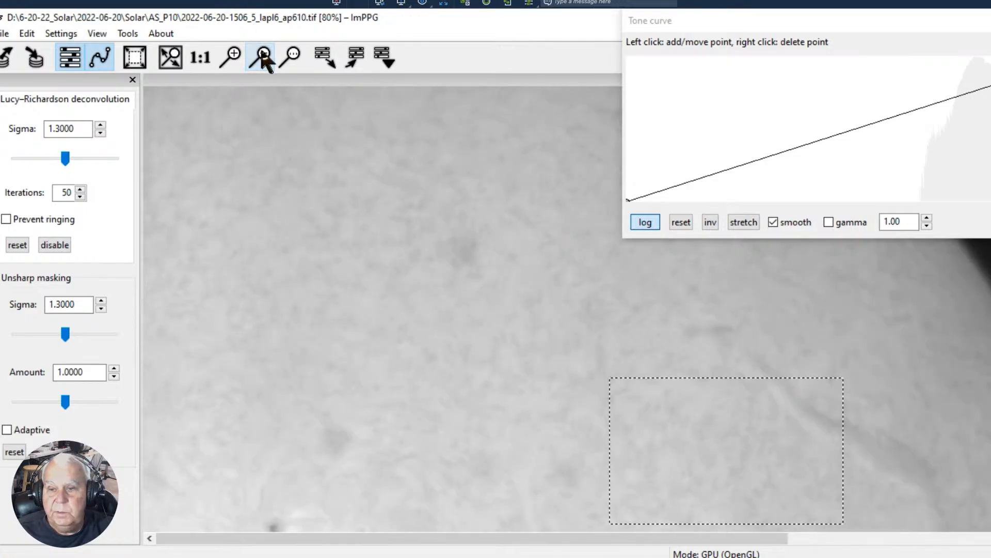
left_click(264, 58)
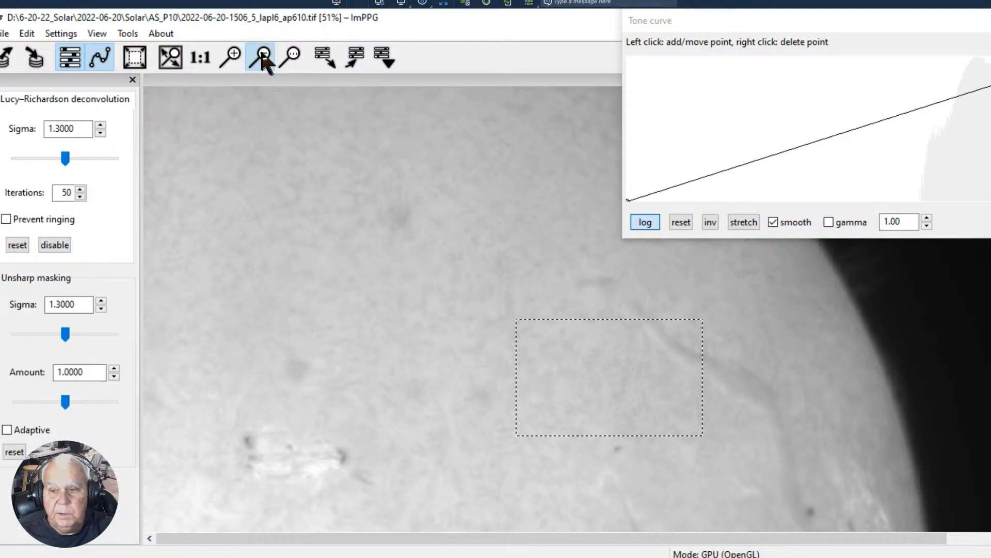
left_click(264, 57)
left_click_drag(736, 31, 870, 50)
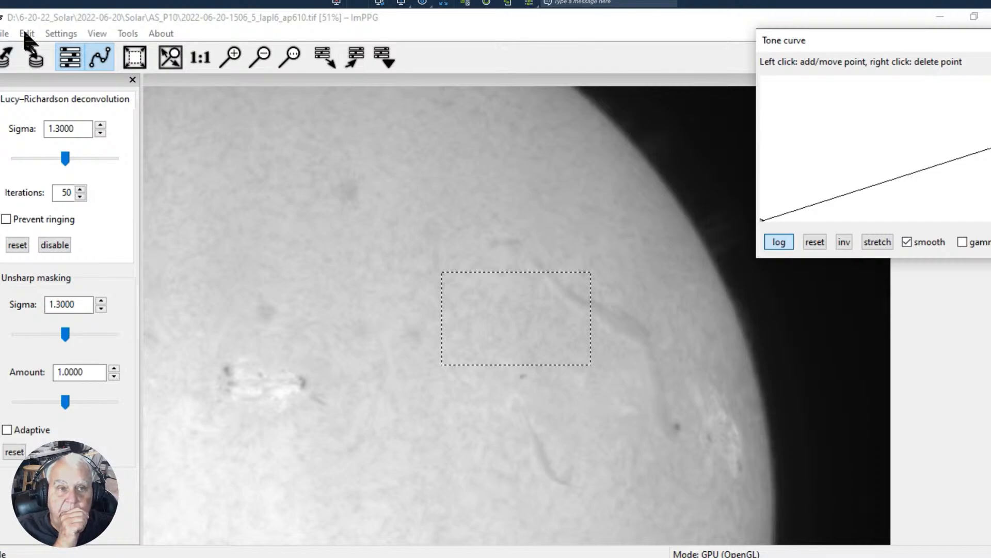
left_click(23, 33)
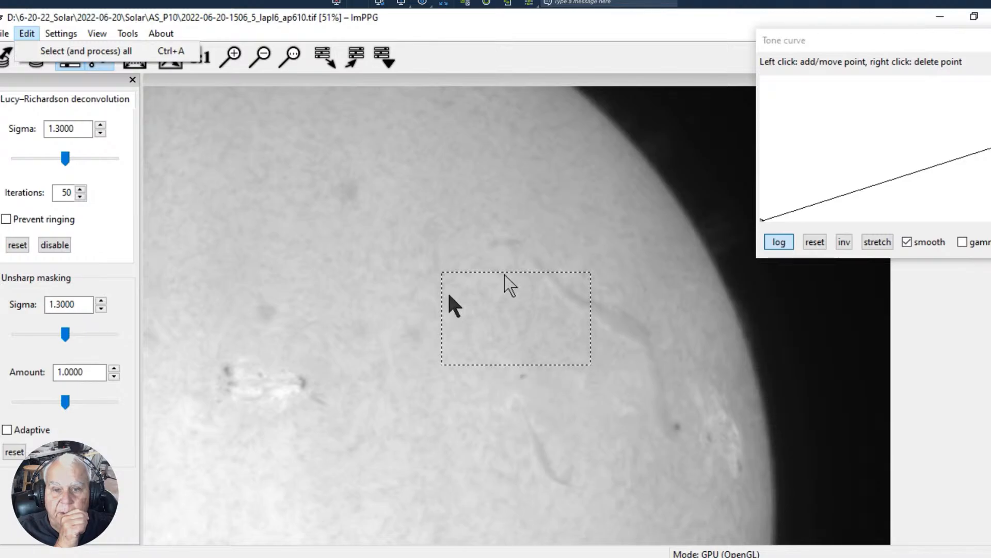
left_click_drag(333, 181, 739, 411)
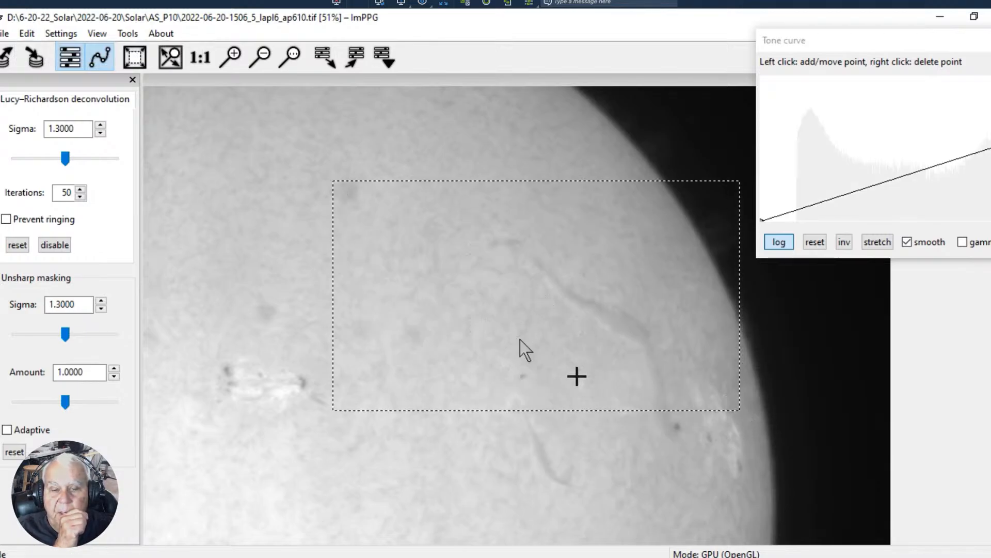
left_click_drag(186, 350, 314, 447)
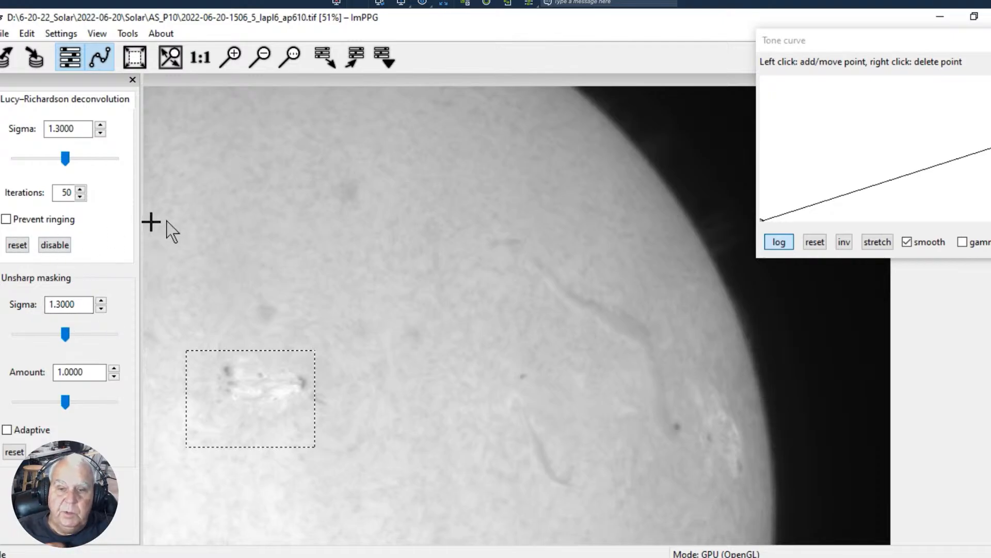
left_click_drag(939, 40, 829, 30)
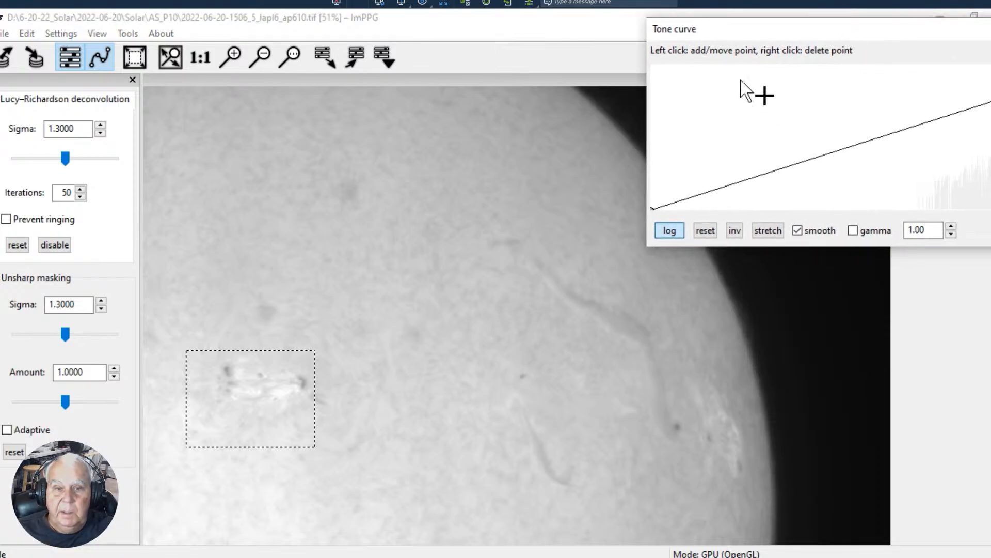
left_click_drag(769, 34, 676, 32)
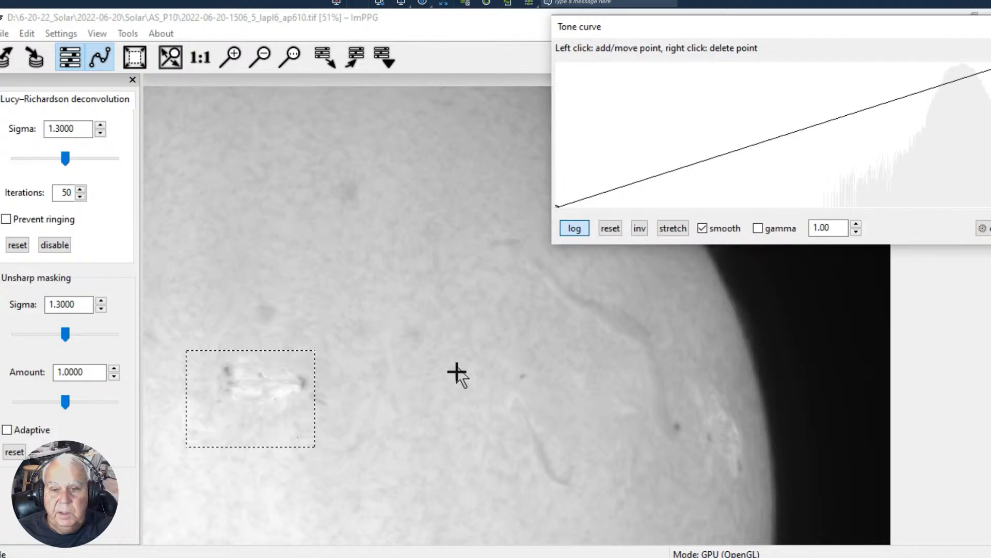
left_click_drag(455, 364, 741, 507)
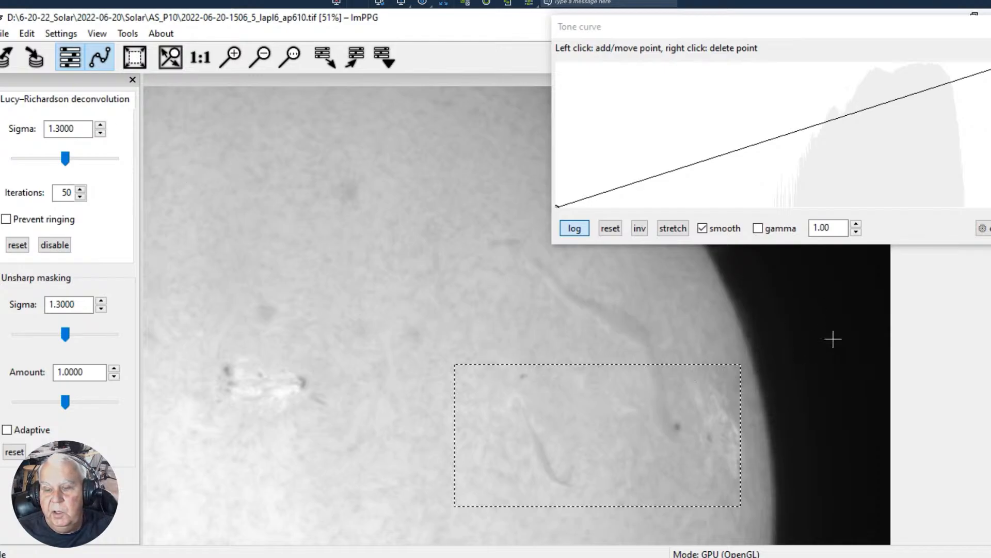
left_click_drag(650, 315, 857, 423)
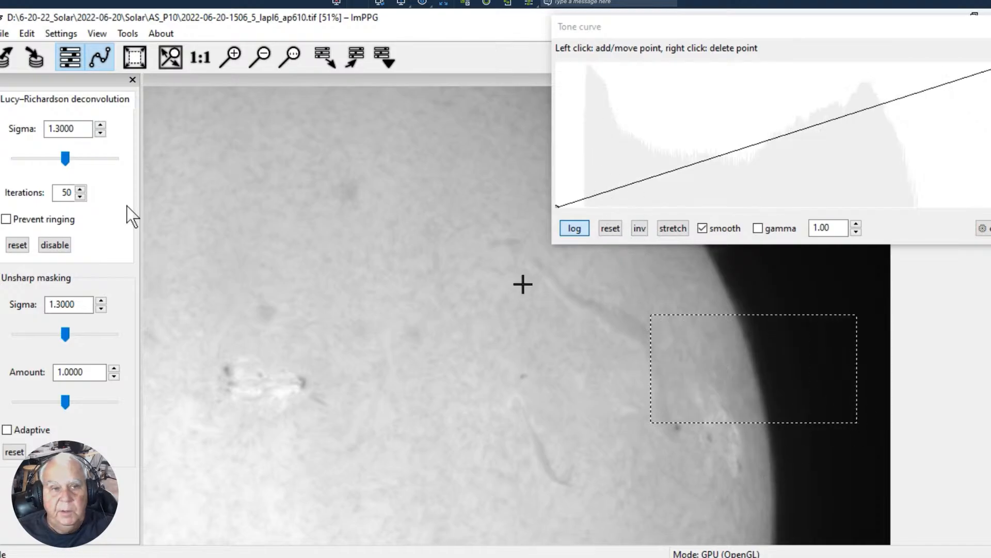
- Select and process the entire solar image, and reposition the Tone curve window so its full histogram shows
left_click(26, 33)
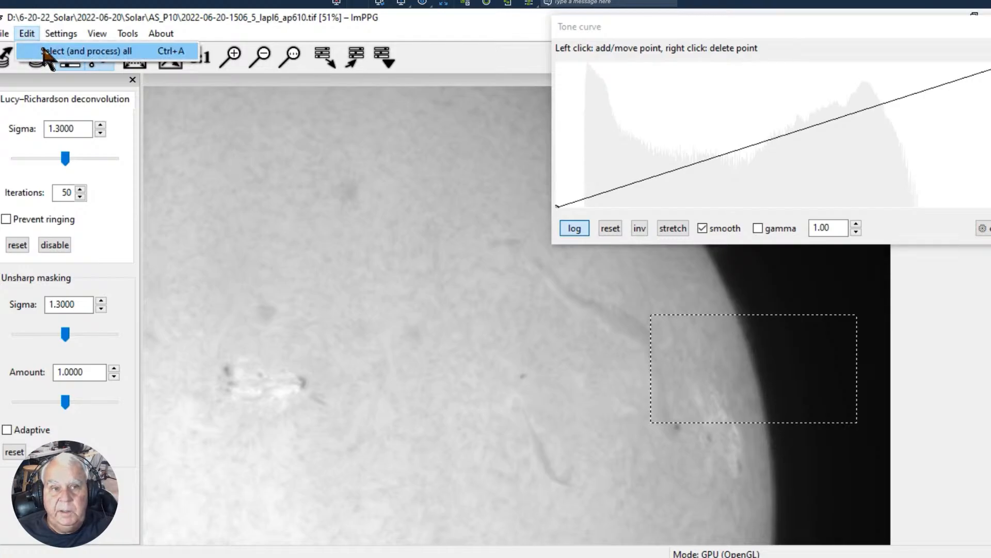
left_click(46, 52)
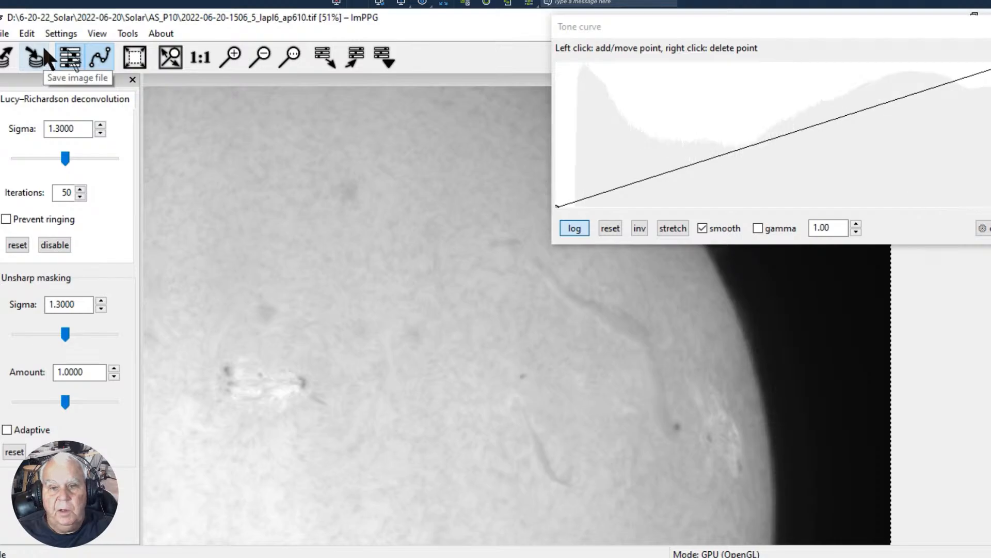
left_click_drag(641, 27, 99, 210)
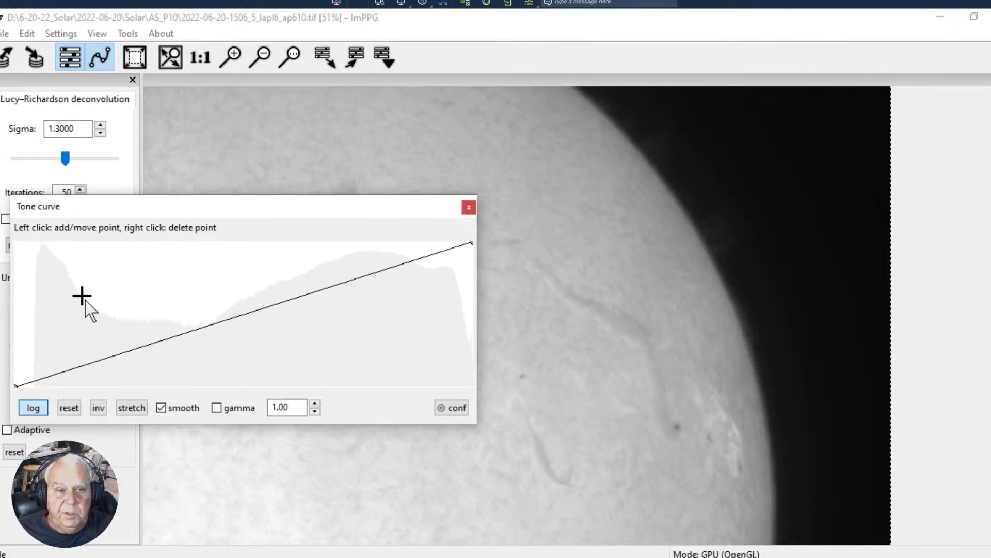
- Try a tone curve with the dark background raised to maximum, a dip just above it and two added midtone points
left_click(104, 358)
left_click(55, 372)
left_click_drag(54, 372, 36, 243)
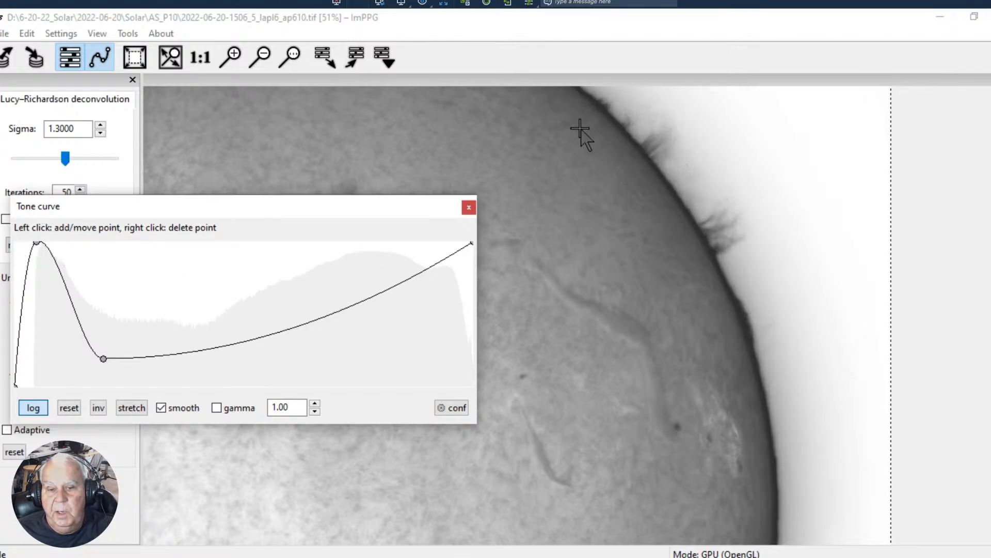
left_click(311, 209)
left_click_drag(311, 209, 330, 303)
left_click_drag(338, 410, 342, 407)
left_click_drag(268, 435, 268, 429)
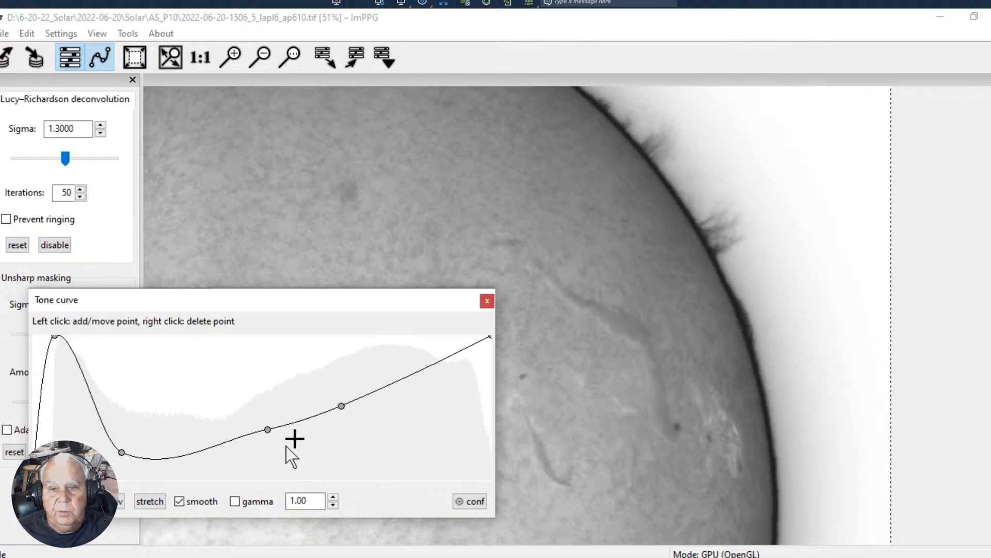
left_click_drag(245, 298, 357, 253)
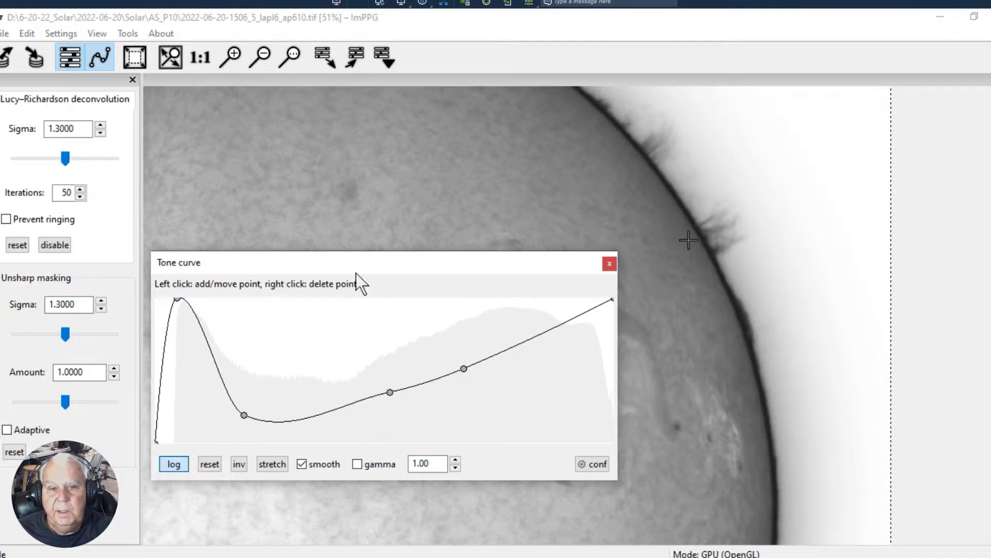
left_click_drag(321, 266, 369, 219)
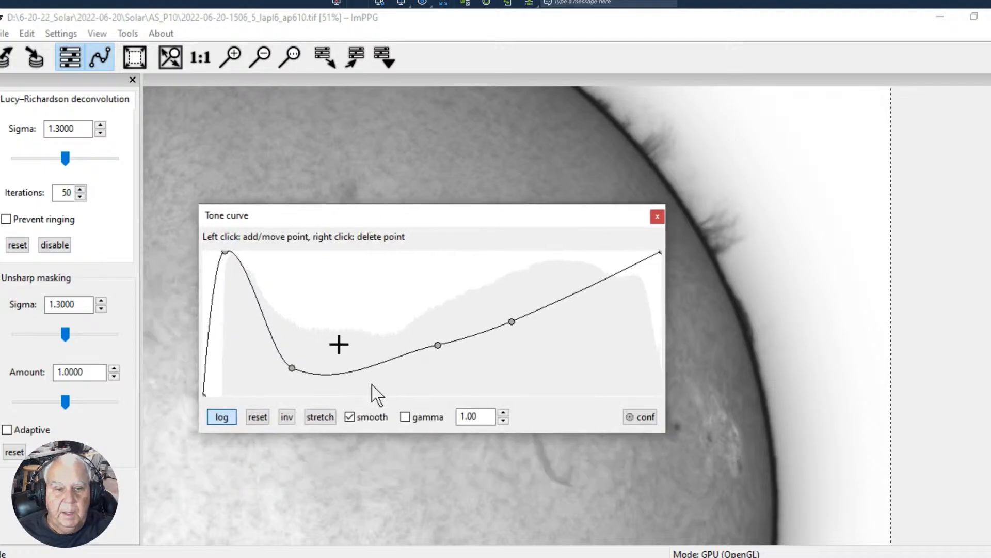
- Reset the tone curve, lower a shadow point to the minimum and raise the curve's dark end to the maximum
left_click(258, 417)
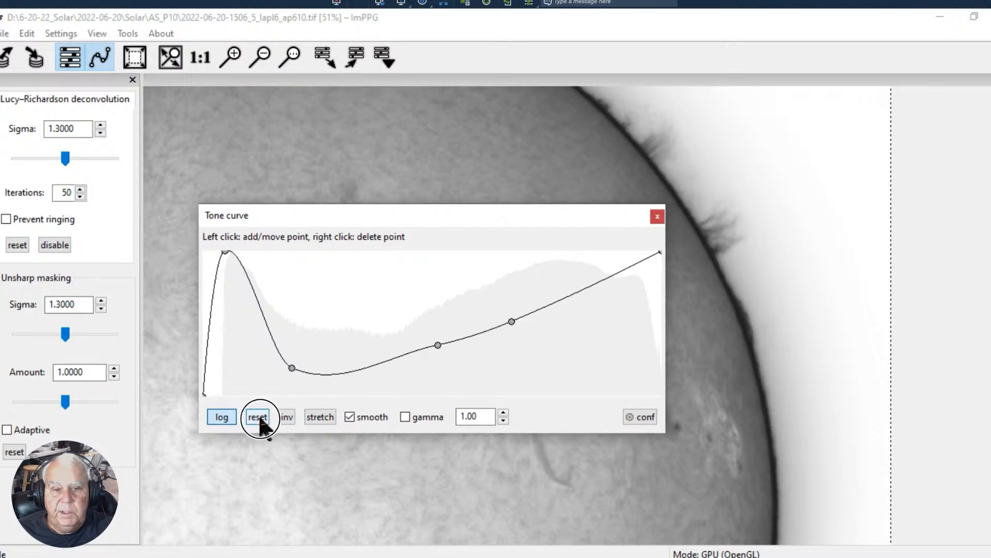
left_click(247, 383)
left_click_drag(247, 383, 203, 253)
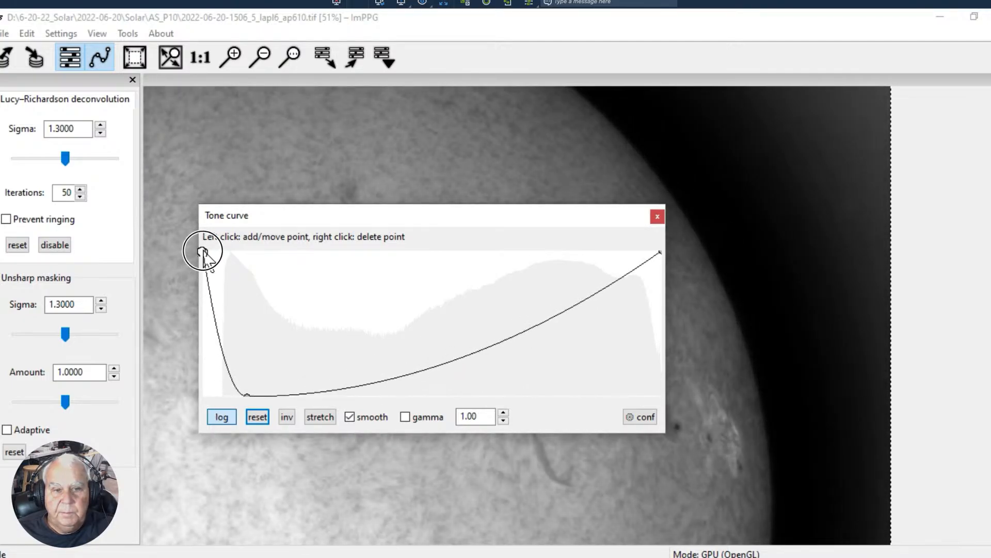
- Add a point right of the tone curve's dip, lift the dip slightly and nudge the curve's dark end down a little
left_click_drag(283, 395, 292, 326)
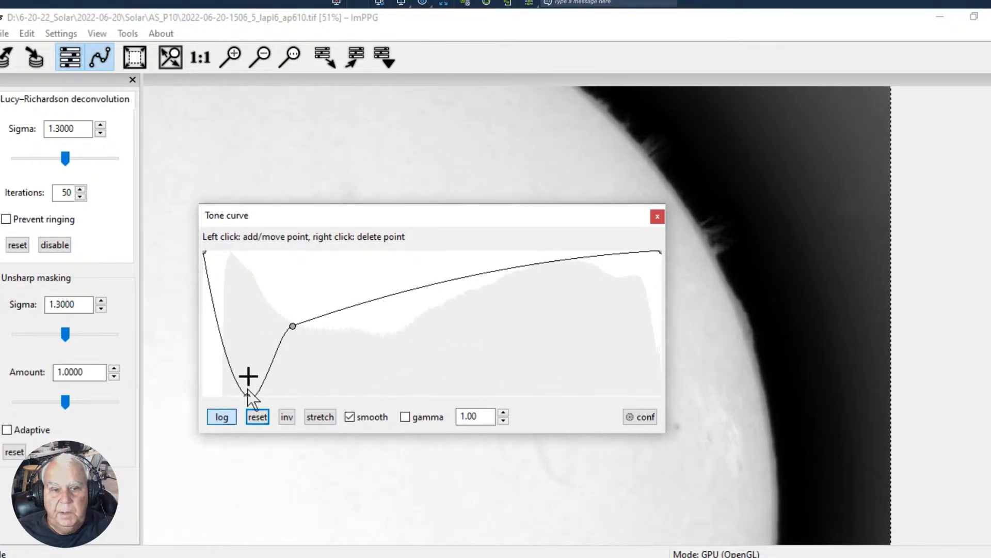
mouse_move(243, 397)
left_mouse_down()
mouse_move(225, 361)
mouse_move(245, 367)
mouse_move(249, 386)
left_mouse_up()
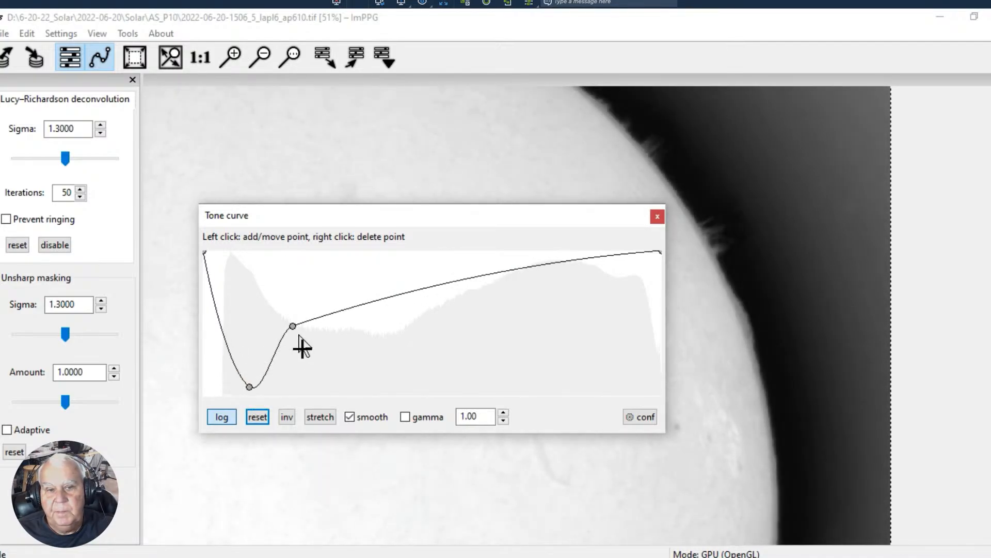
left_click_drag(293, 326, 337, 359)
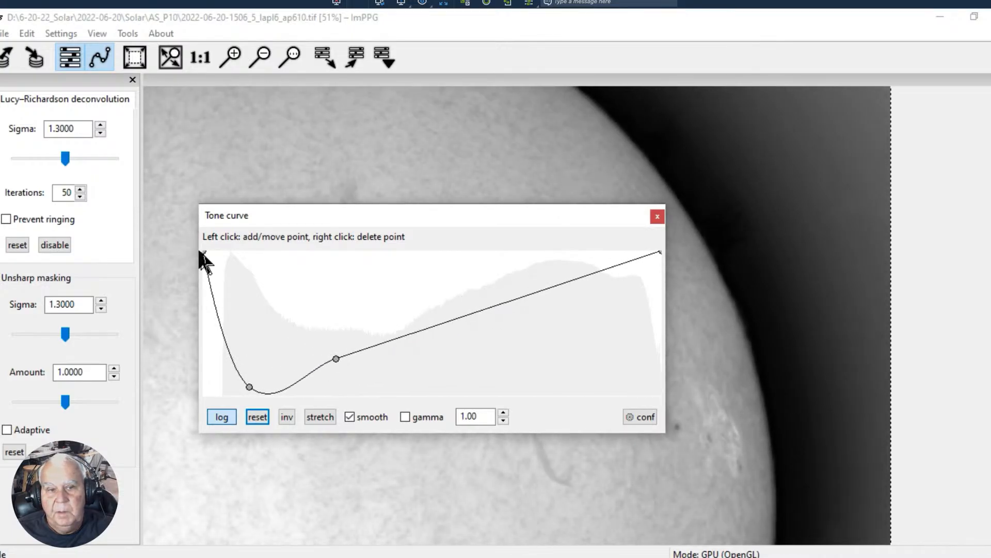
mouse_move(206, 253)
left_mouse_down()
mouse_move(221, 260)
mouse_move(202, 258)
left_mouse_up()
mouse_move(249, 386)
left_mouse_down()
mouse_move(215, 392)
mouse_move(231, 383)
left_mouse_up()
- Shape the tone curve with a peak just right of the shadow dip and a lowered midtone point, and move its window off the image
left_click_drag(333, 216, 228, 203)
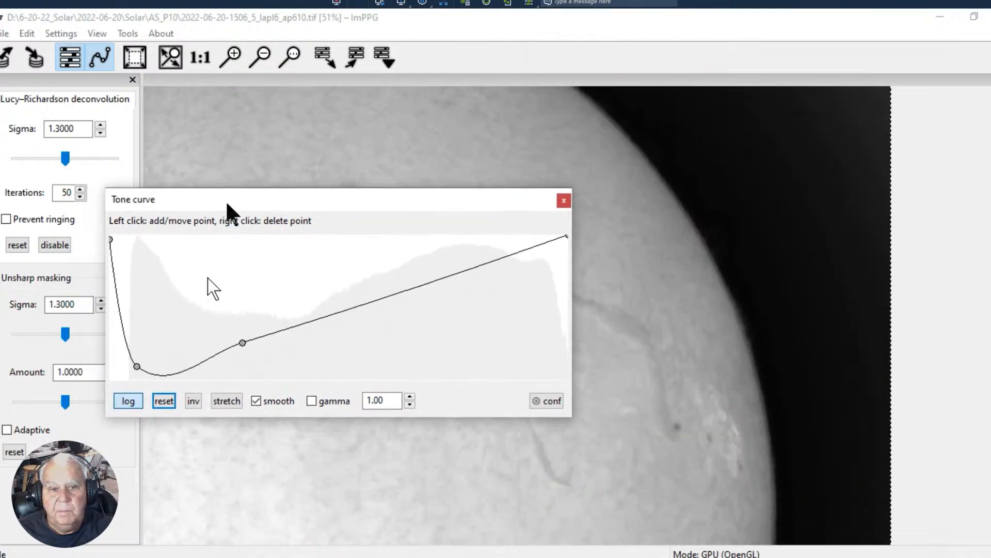
left_click_drag(239, 343, 179, 283)
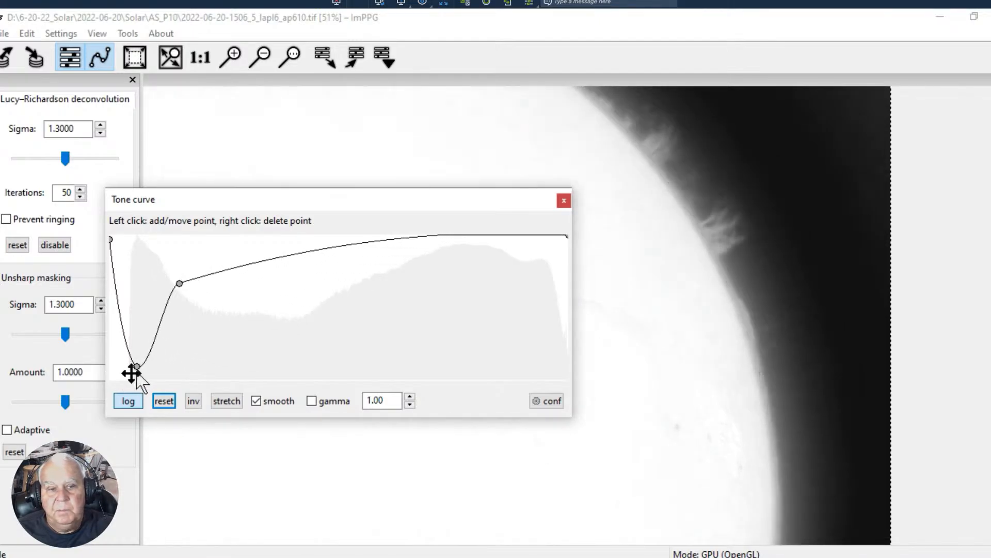
mouse_move(136, 367)
left_mouse_down()
mouse_move(151, 325)
mouse_move(144, 386)
mouse_move(145, 366)
left_mouse_up()
left_click_drag(293, 258, 275, 347)
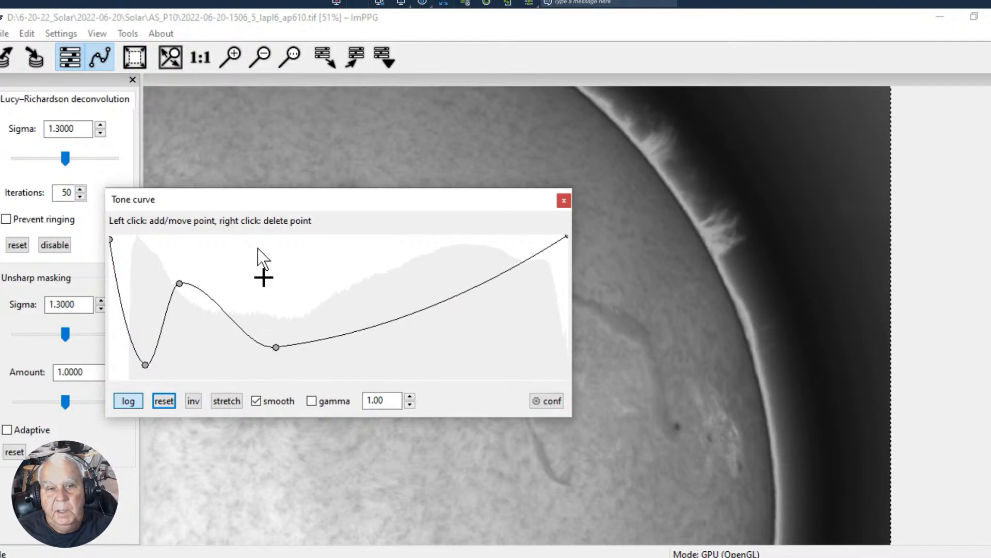
left_click_drag(282, 196, 774, 3)
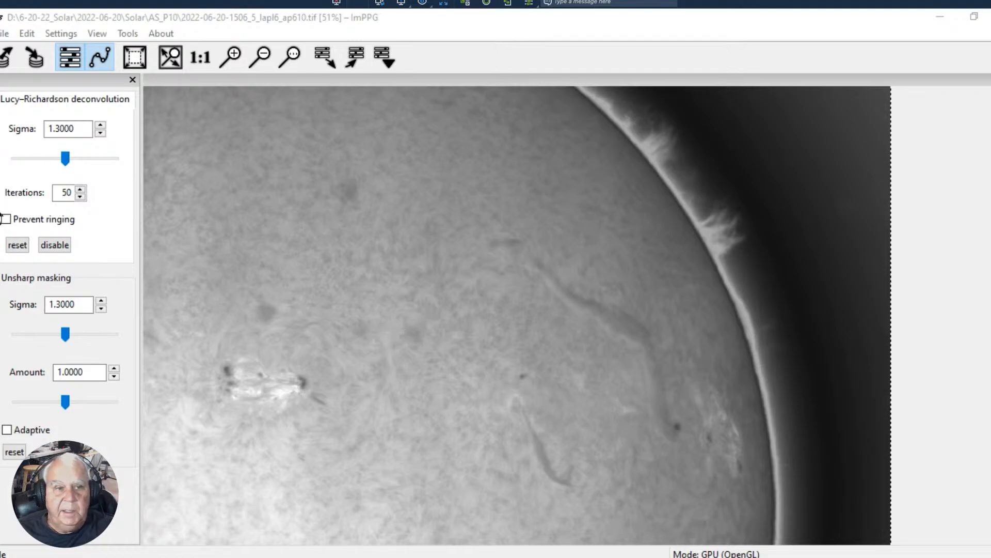
- Raise the Lucy–Richardson deconvolution sigma in stages to 2.9656
left_click(66, 157)
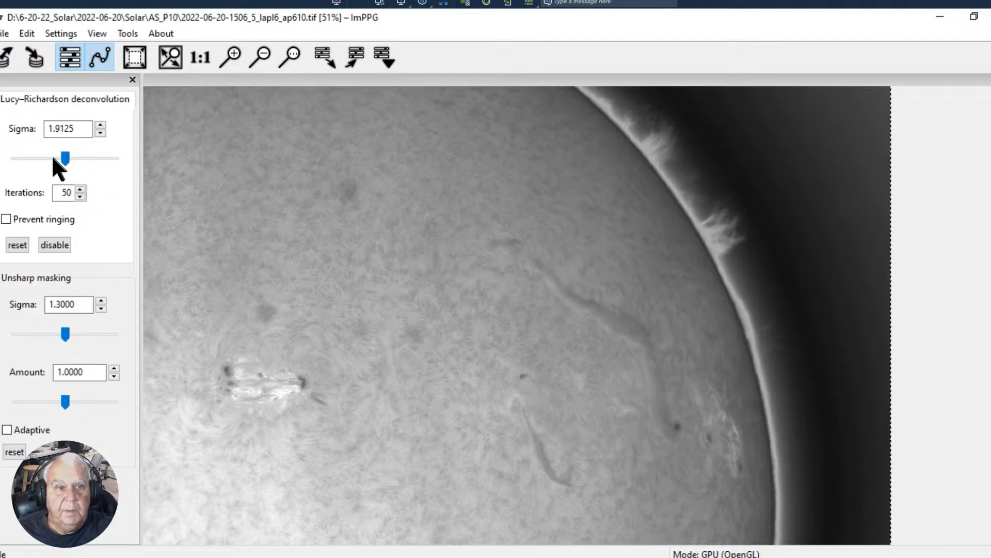
left_click(63, 158)
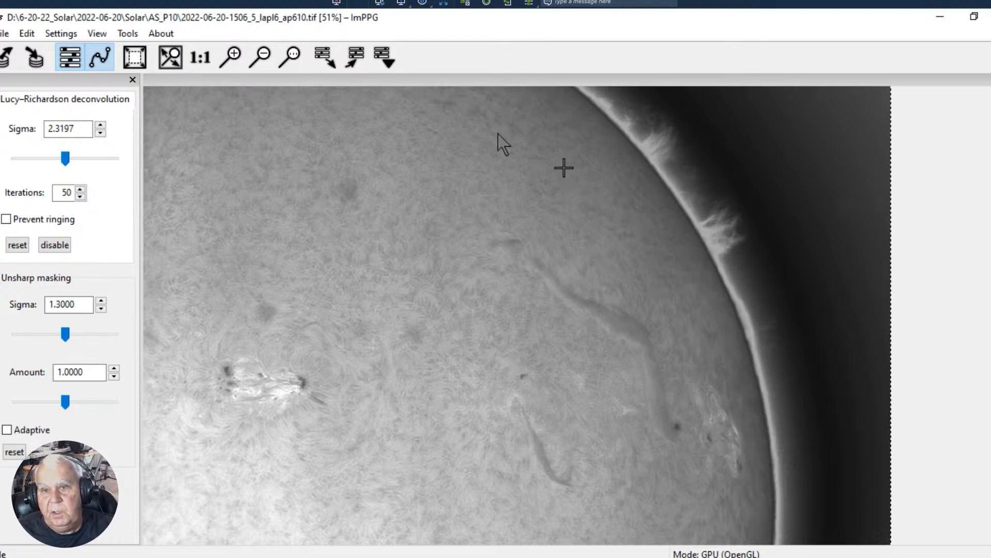
left_click(65, 155)
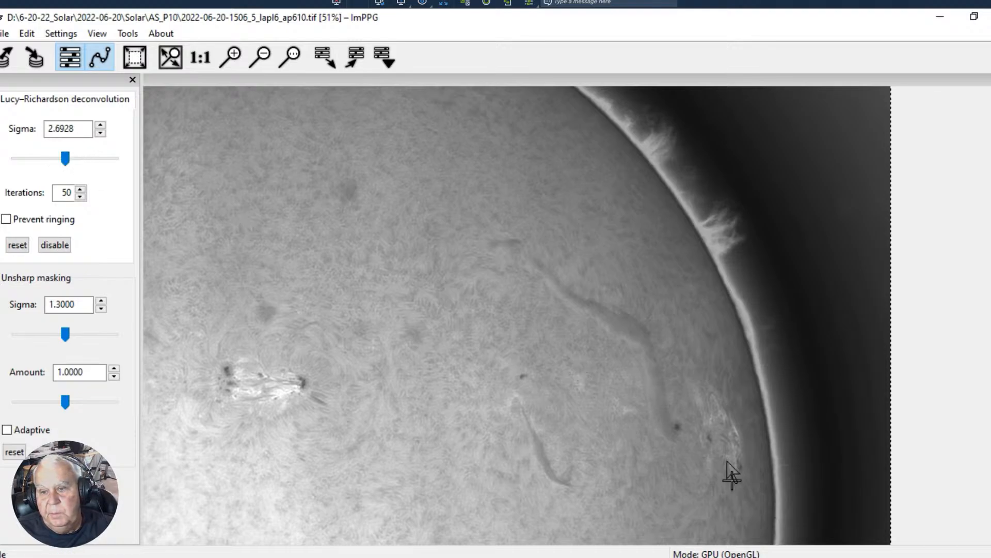
left_click(60, 157)
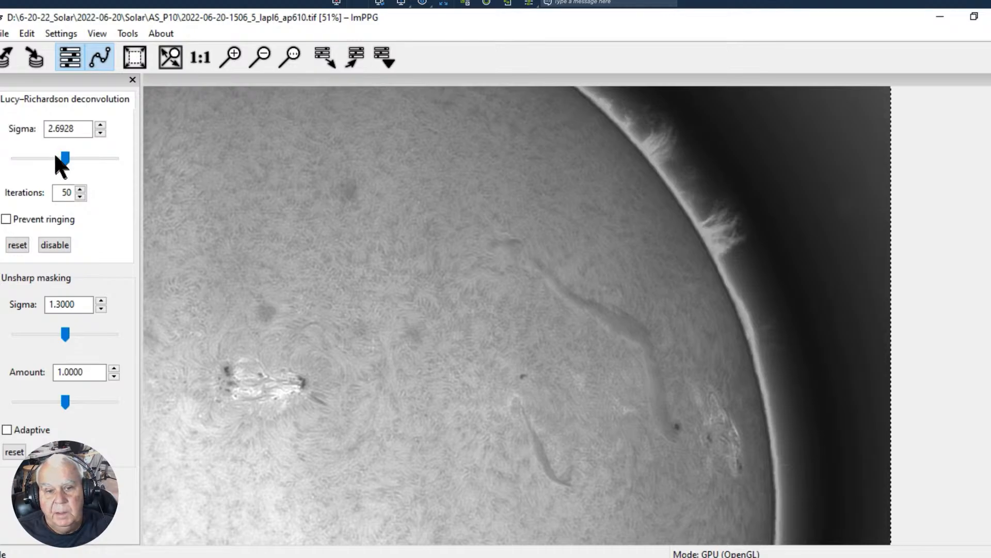
left_click_drag(65, 157, 71, 160)
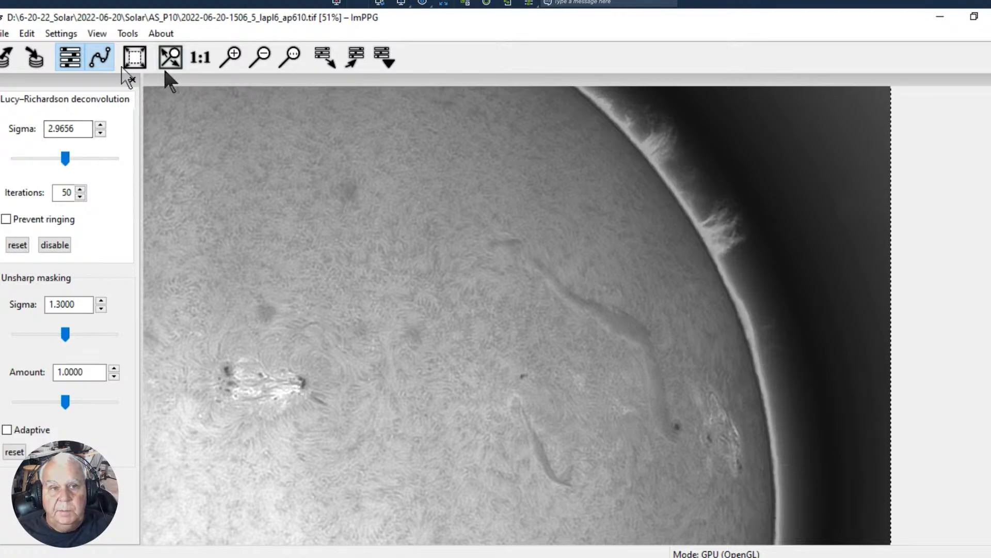
- Toggle the tone curve editor, quit ImPPG and return to AutoStakkert
left_click(102, 58)
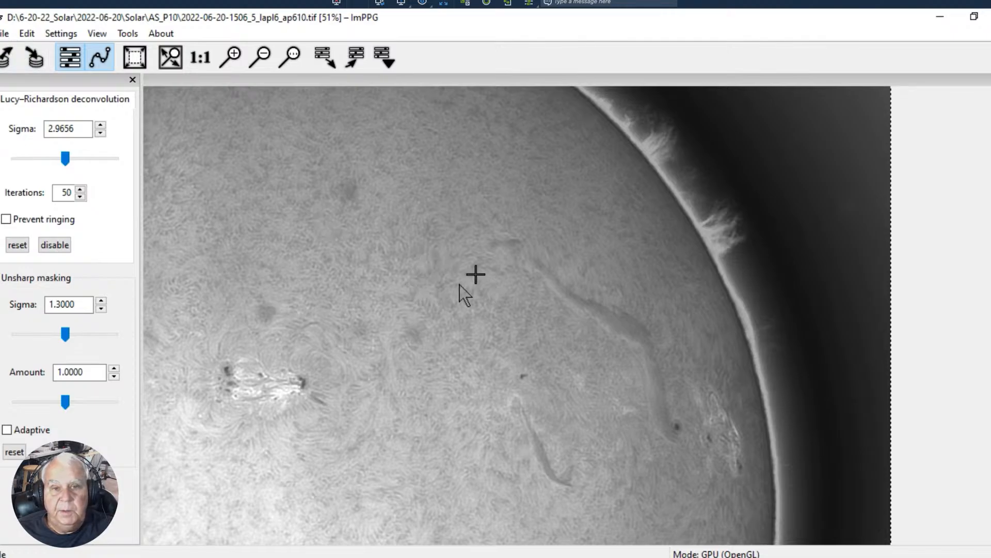
left_click(4, 33)
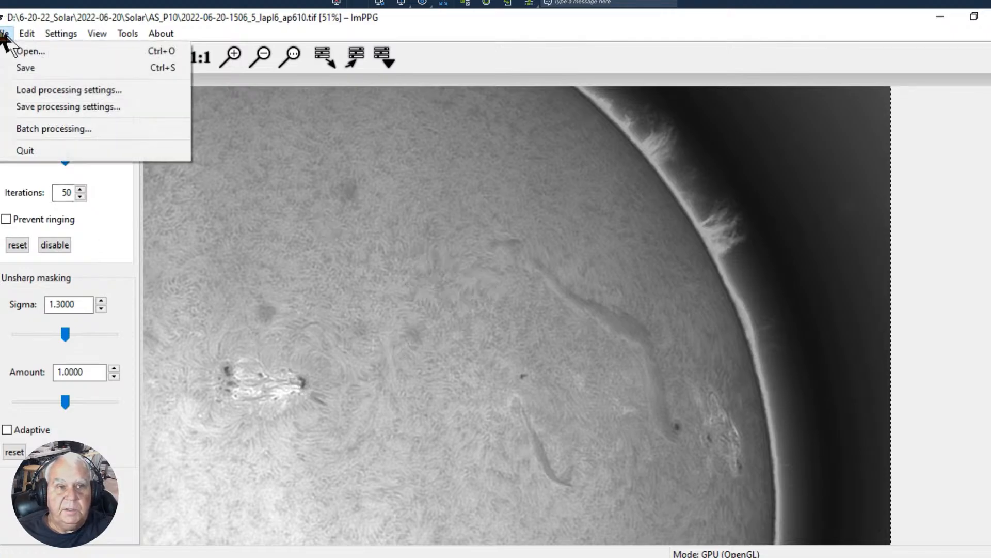
left_click(20, 151)
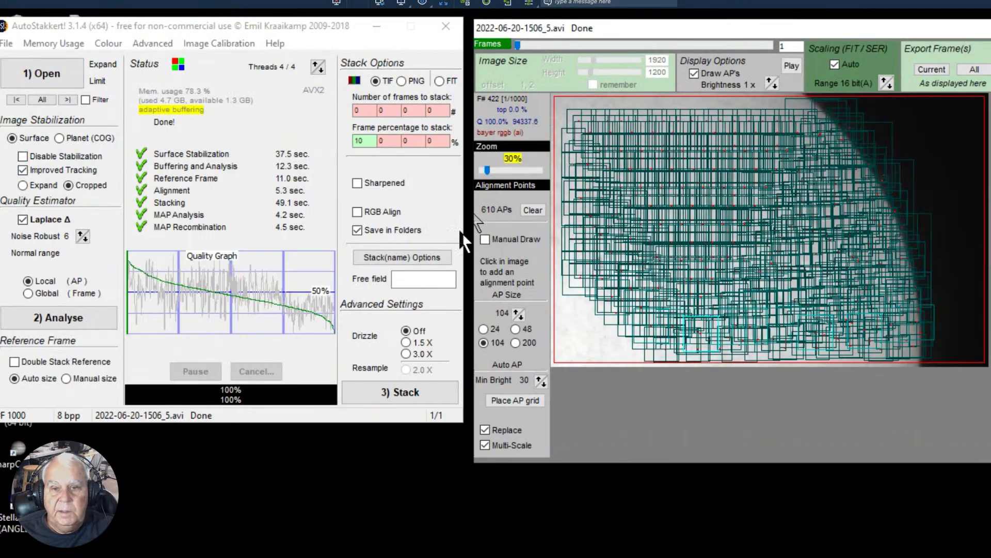
- Clear the alignment points and re-analyse the recording with Master Flat.tif from the Flats folder loaded as the master flat
left_click(527, 209)
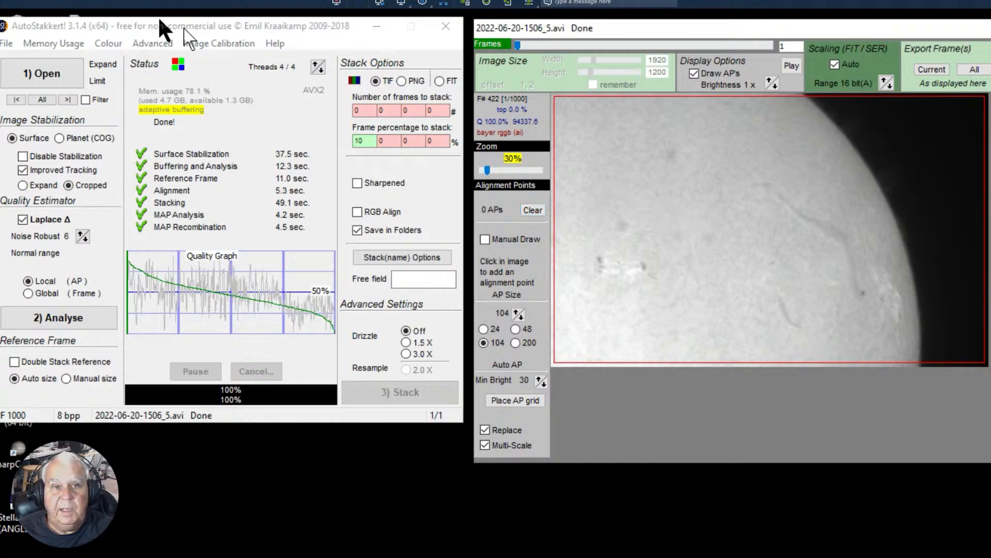
left_click(213, 43)
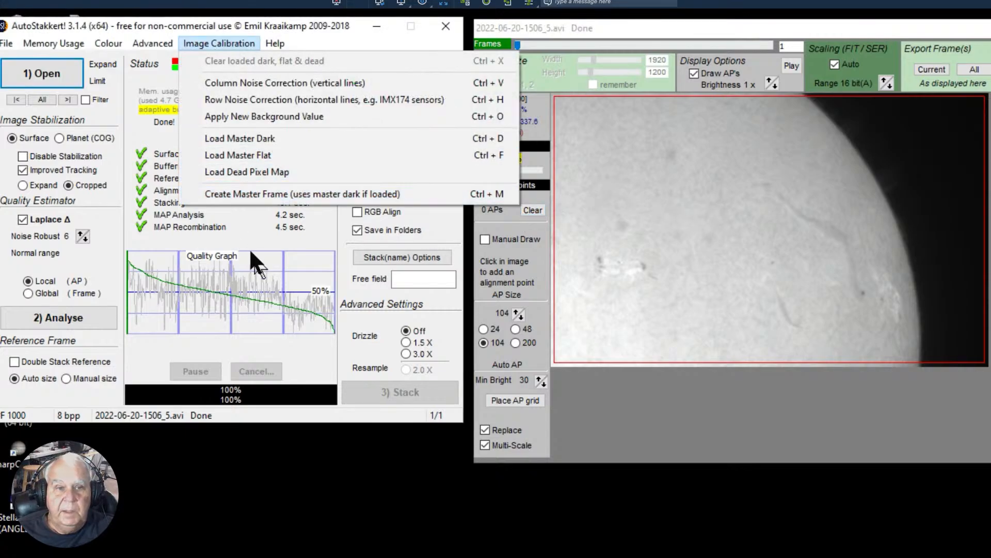
left_click(237, 155)
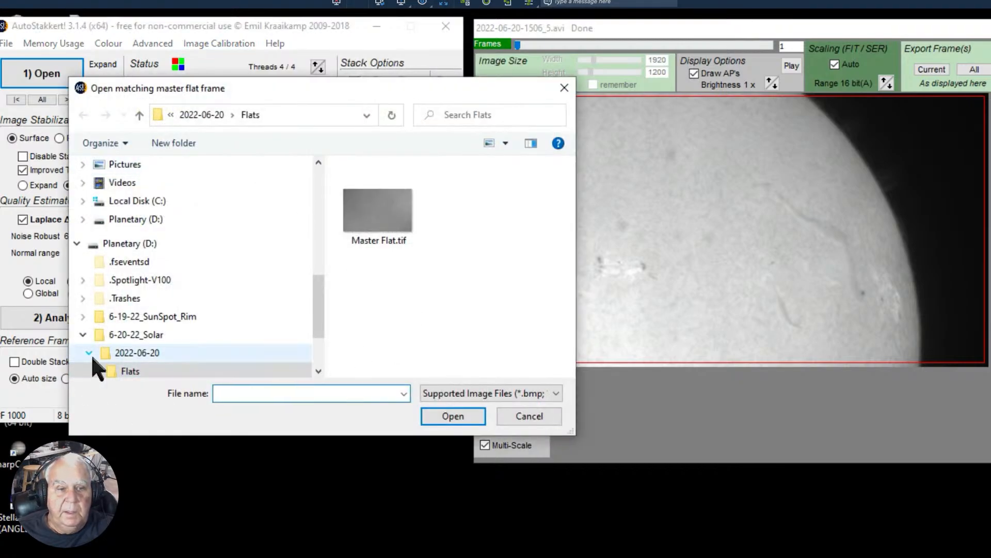
left_click(399, 199)
left_click(448, 416)
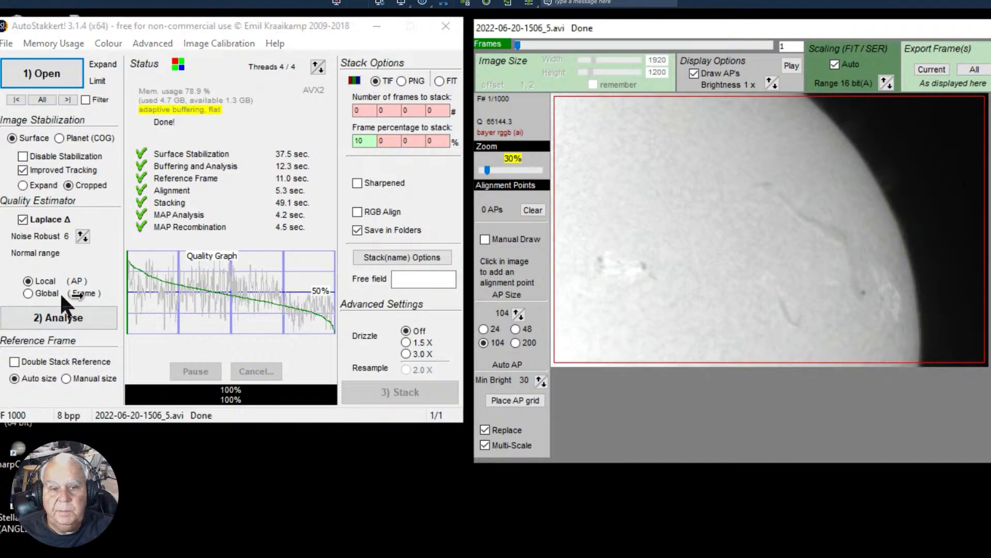
left_click(61, 325)
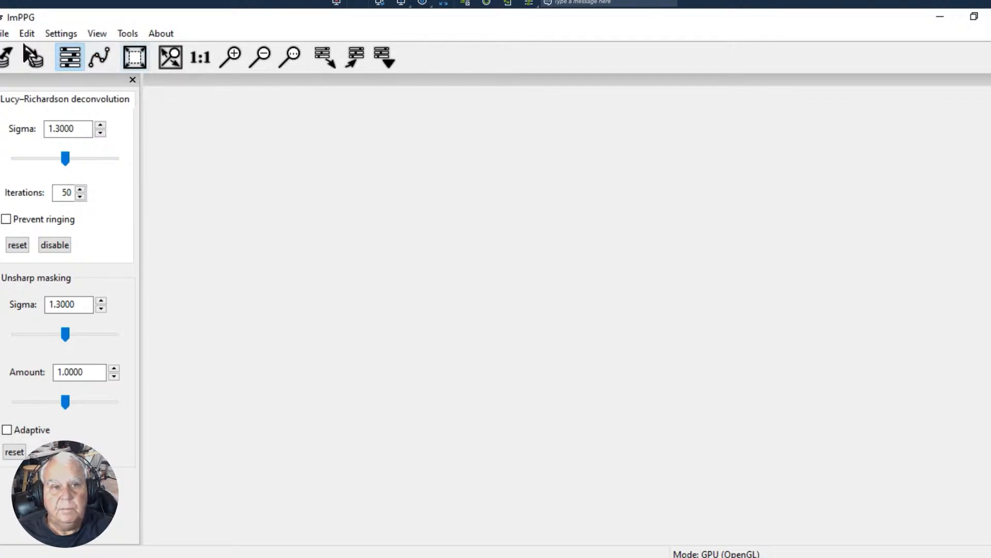
- Restore ImPPG to a smaller window to check AutoStakkert's analysis progress behind it, and maximize it again
left_click(5, 33)
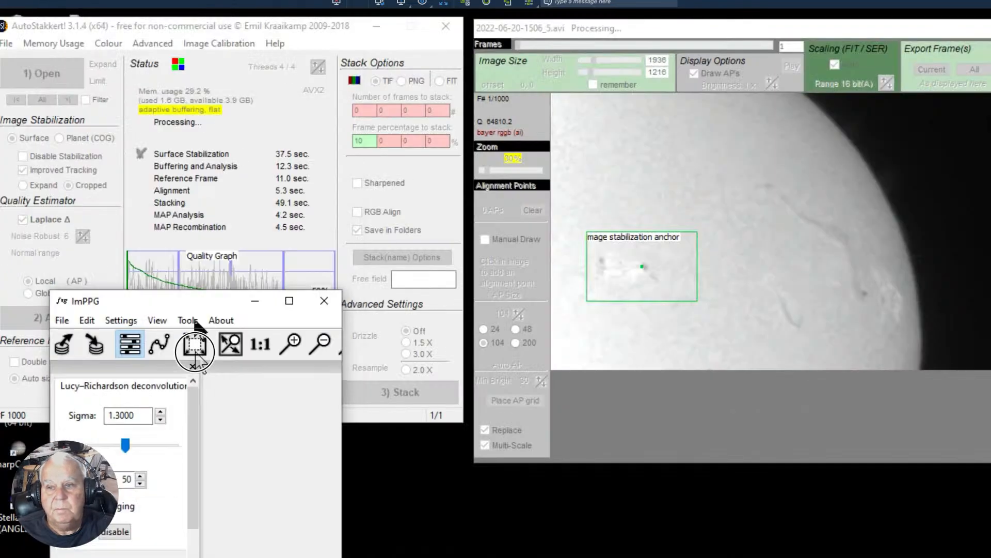
left_click_drag(183, 303, 207, 32)
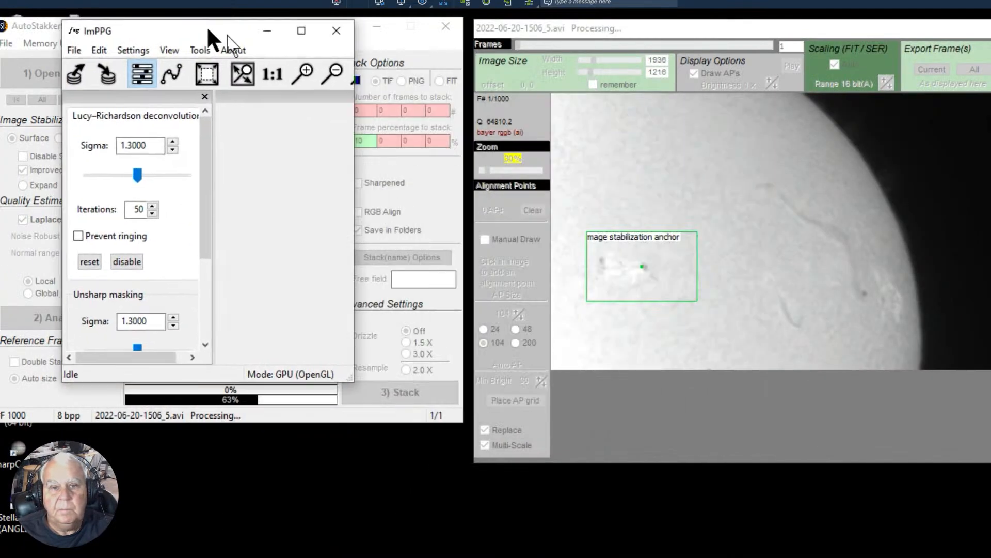
left_click(302, 31)
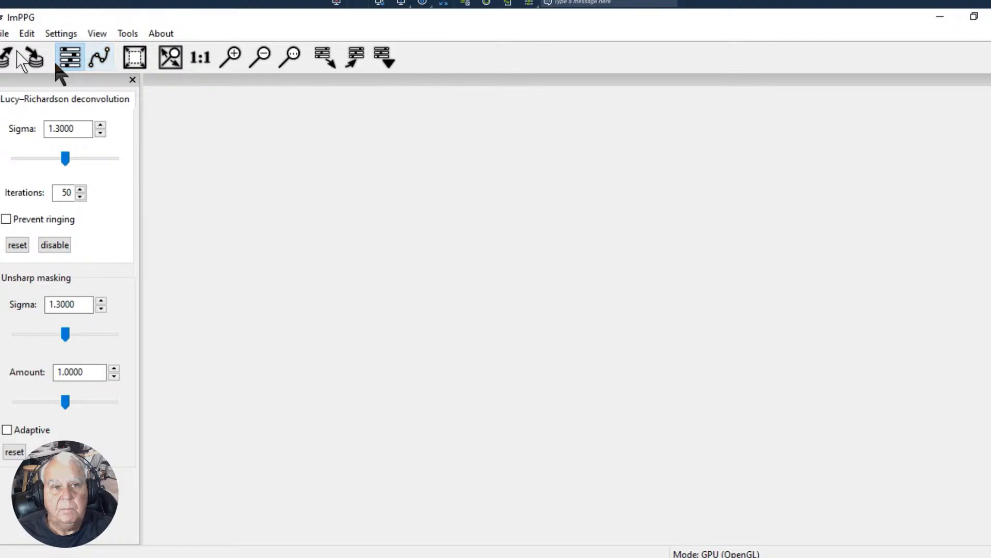
- Restart ImPPG and try to bring up the tone curve editor, shrinking and maximizing the main window again
left_click(5, 33)
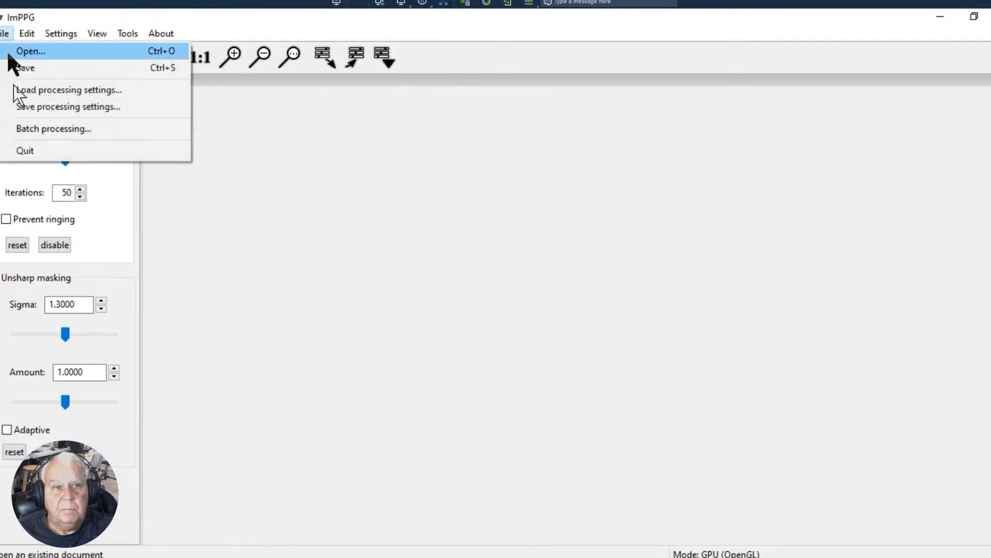
left_click(22, 155)
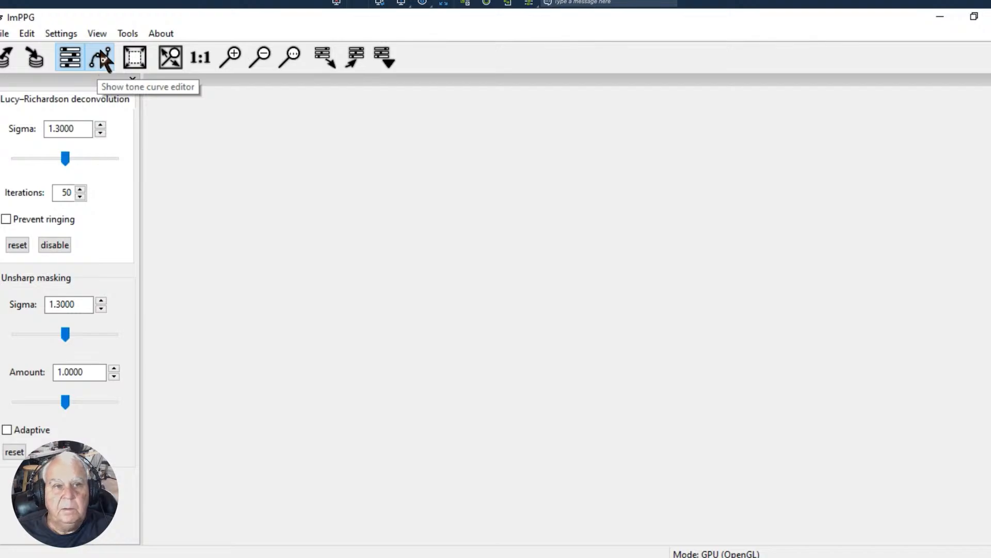
left_click(103, 58)
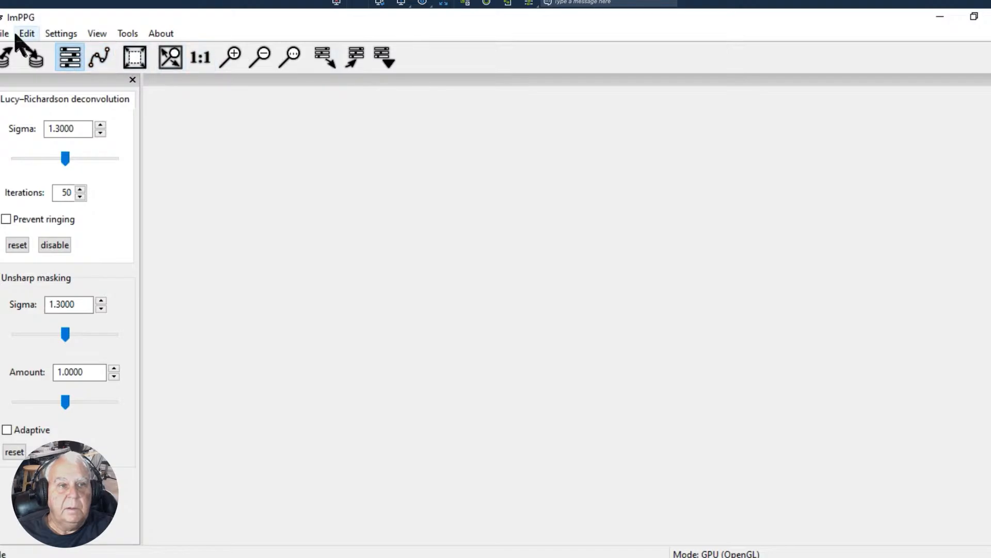
left_click_drag(183, 15, 191, 57)
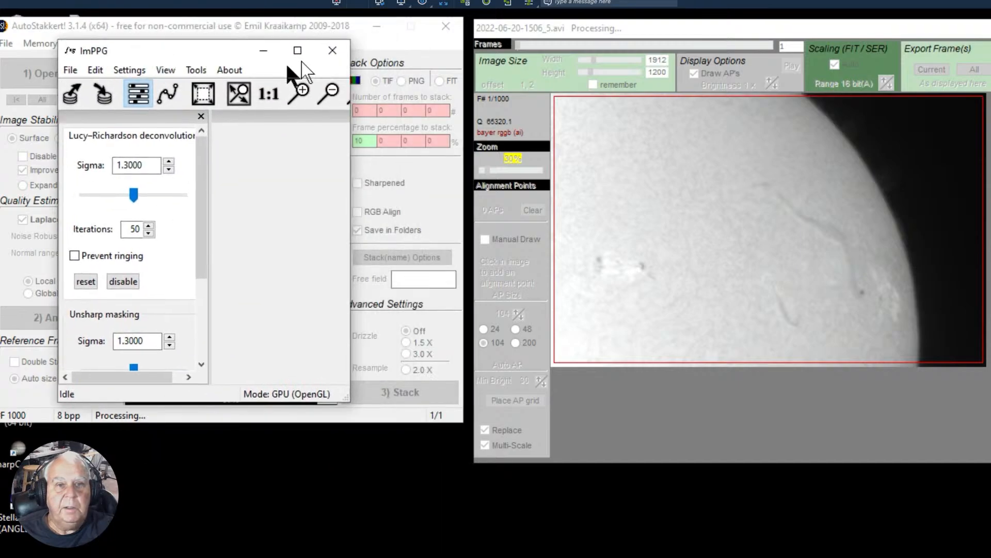
left_click(292, 51)
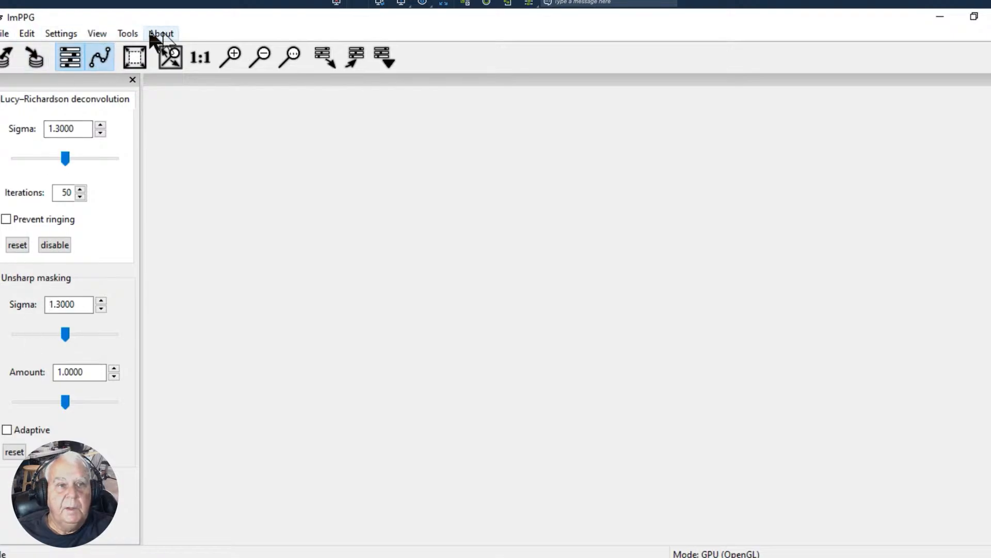
- Reset the unsharp masking and Lucy–Richardson deconvolution settings
left_click(13, 33)
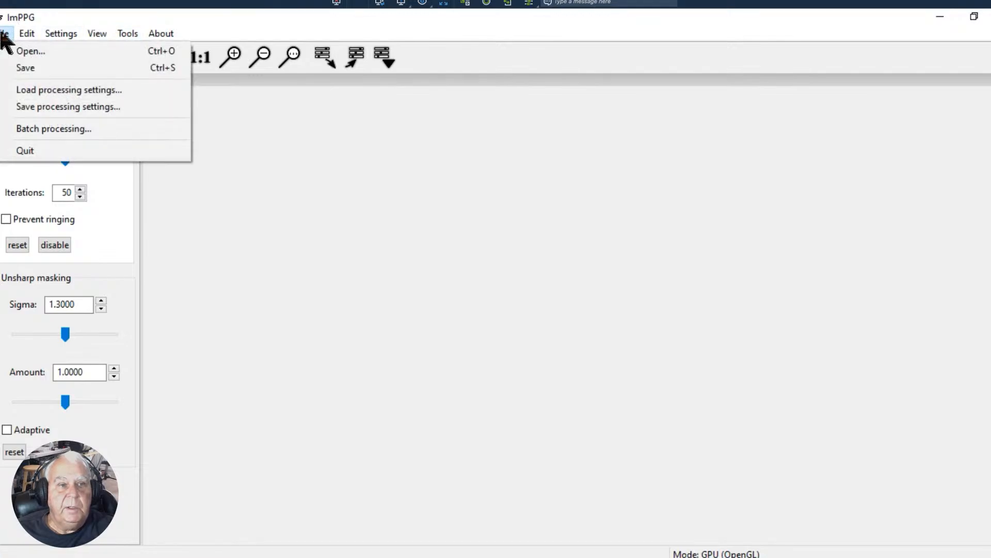
mouse_move(26, 36)
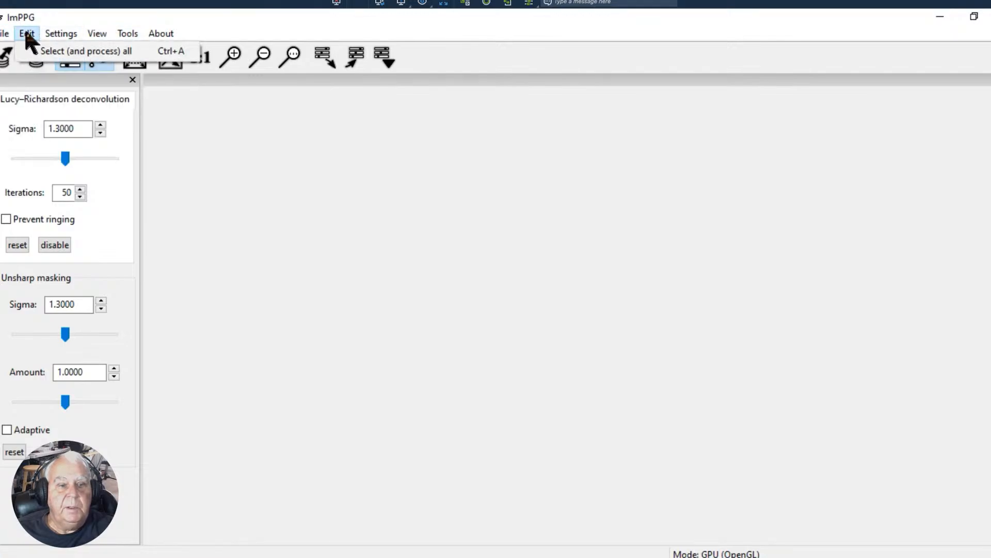
left_click(222, 364)
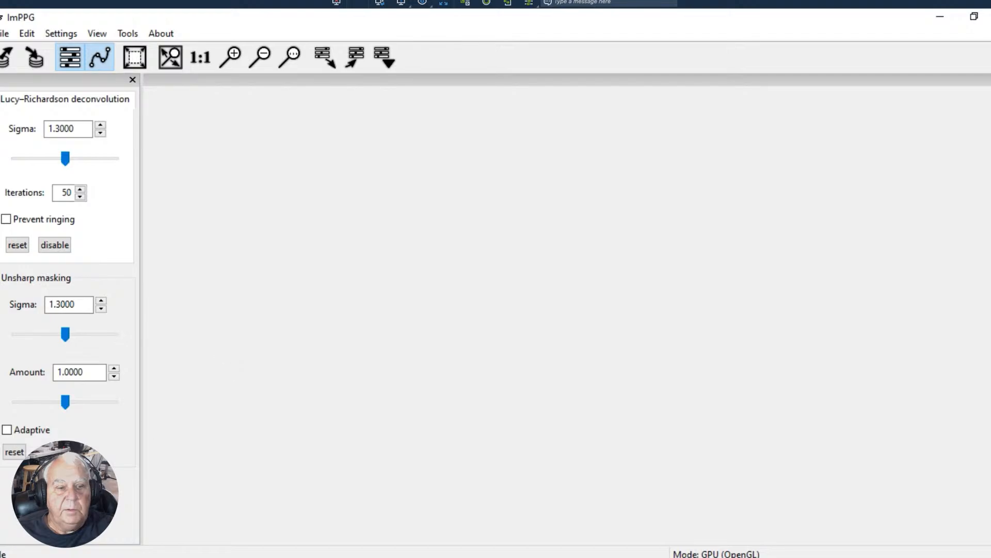
left_click(12, 454)
left_click(20, 240)
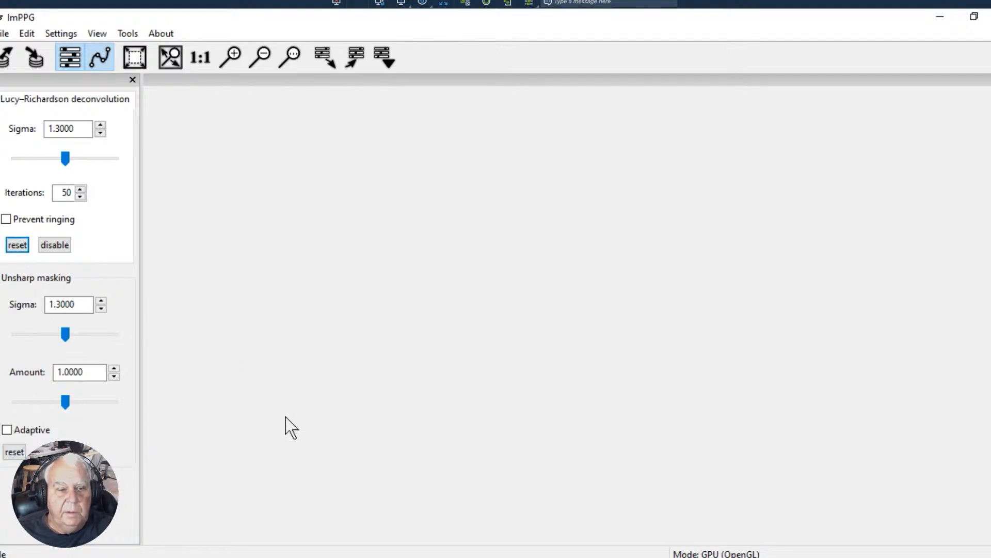
left_click(169, 445)
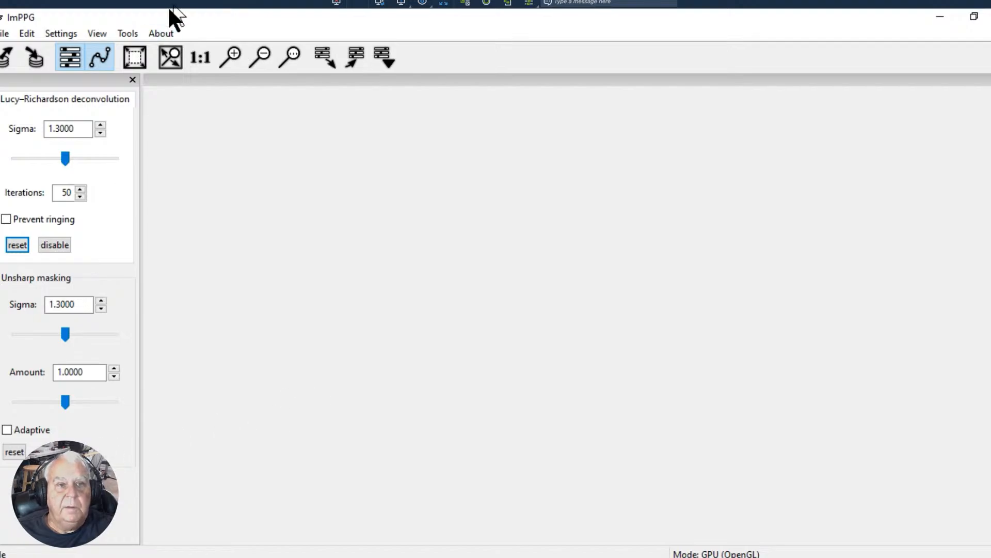
left_click(126, 34)
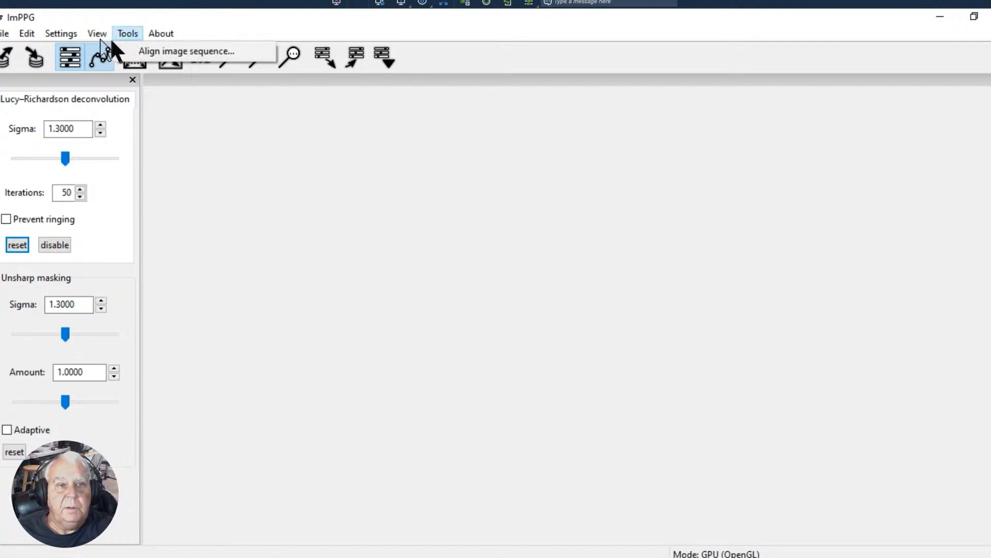
mouse_move(98, 35)
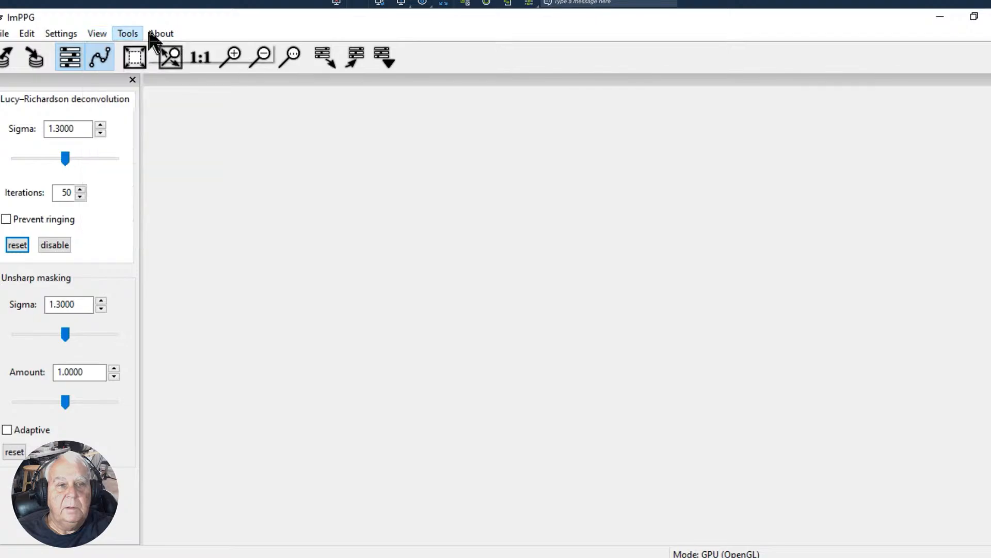
mouse_move(149, 35)
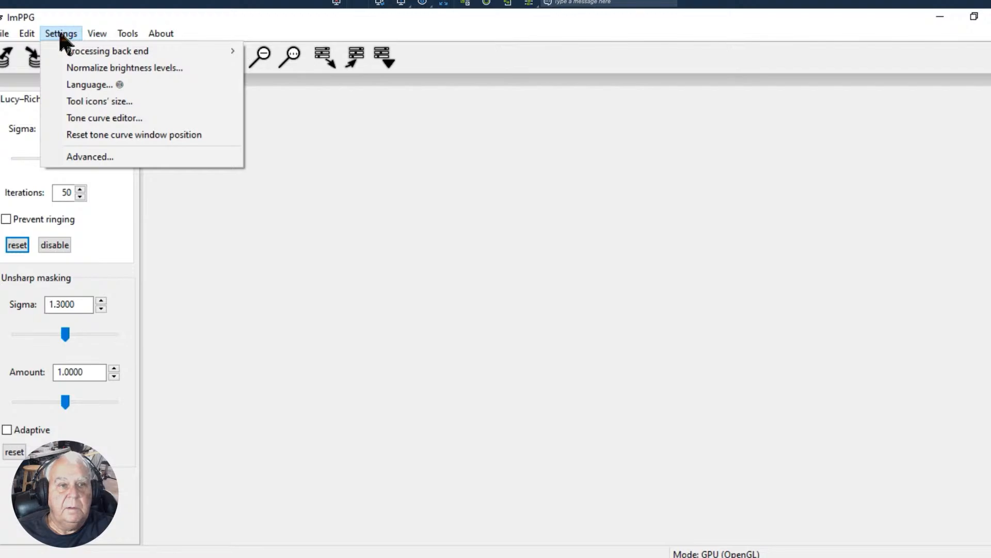
left_click(82, 118)
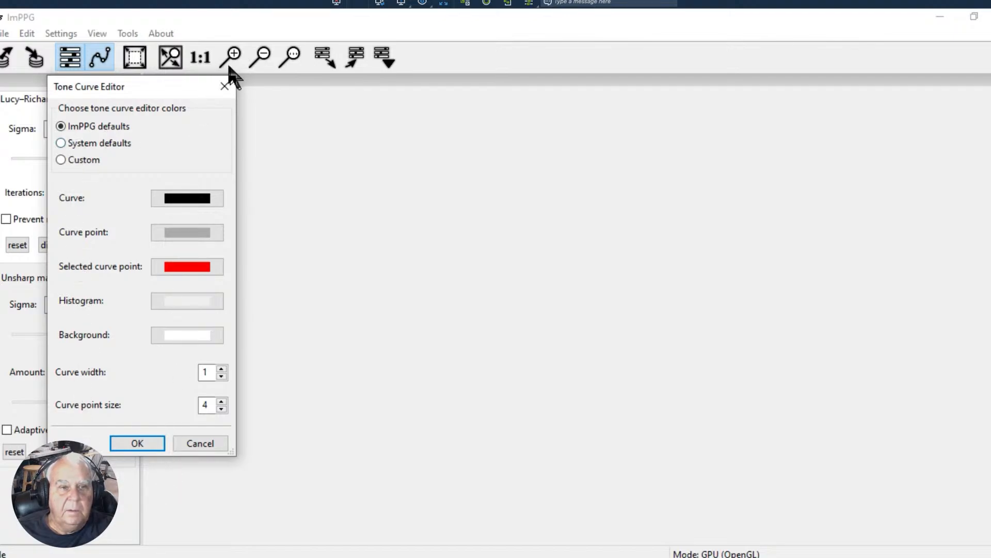
left_click(156, 442)
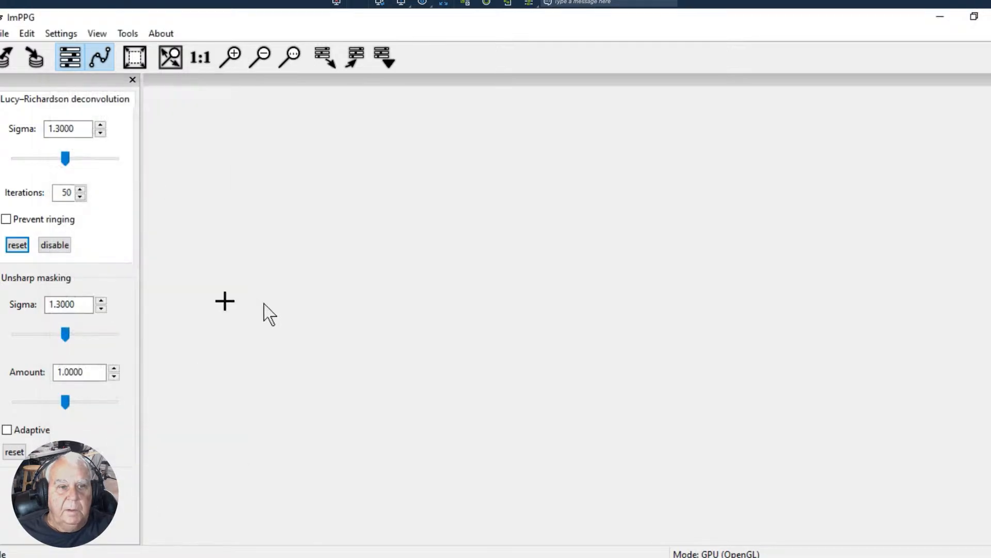
- Bring the tone curve window into view by resetting its position, move it over the empty image area, and switch to AutoStakkert
left_click(58, 35)
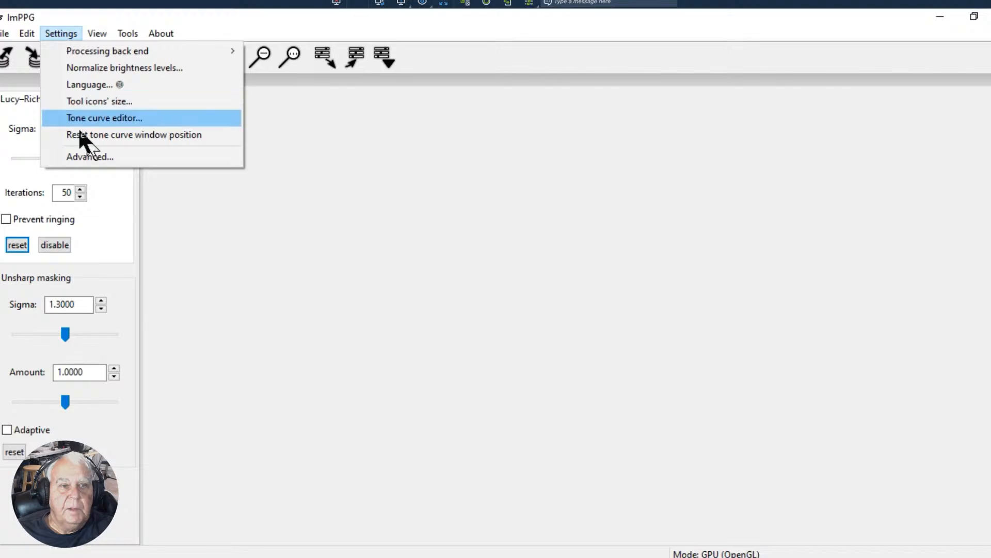
left_click(87, 136)
left_click_drag(460, 178, 724, 147)
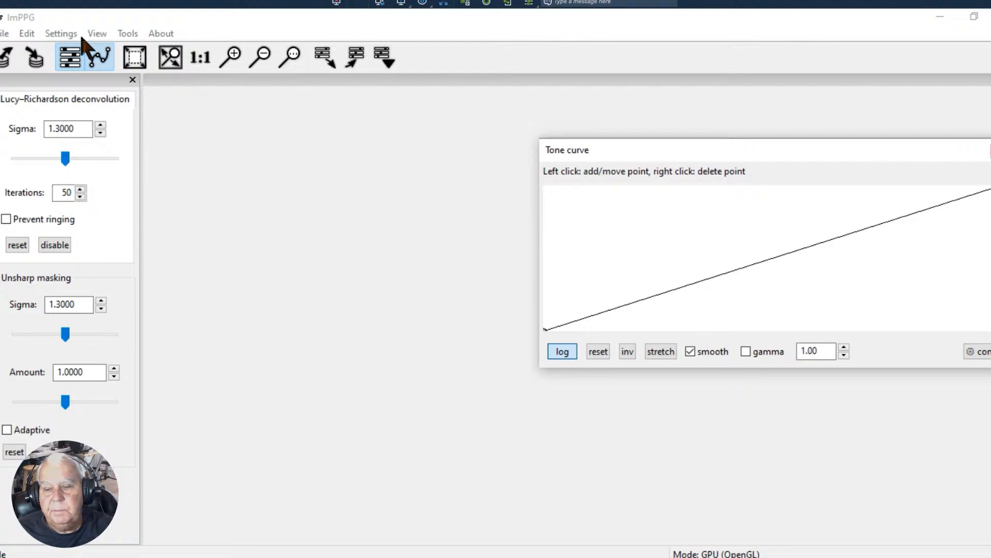
left_click(55, 35)
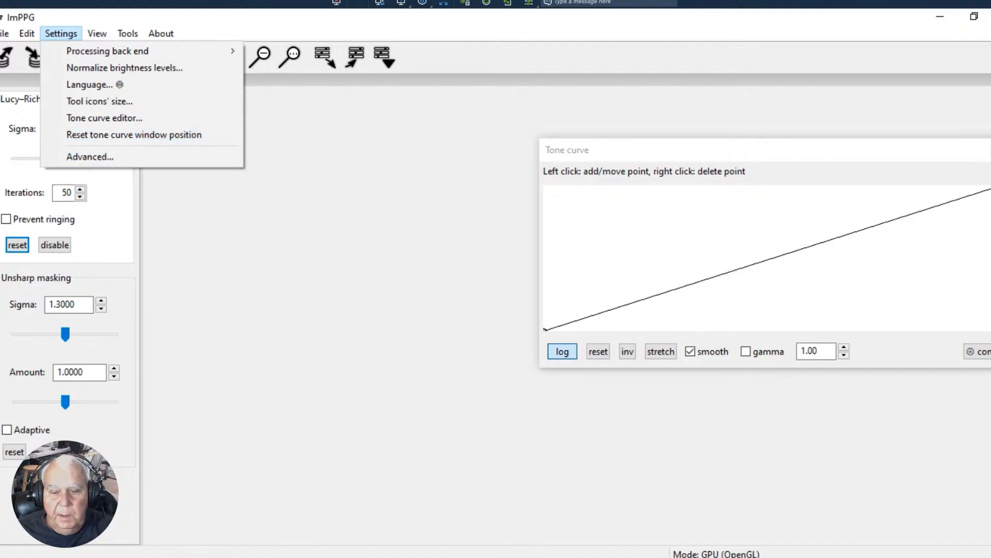
key("alt+Tab")
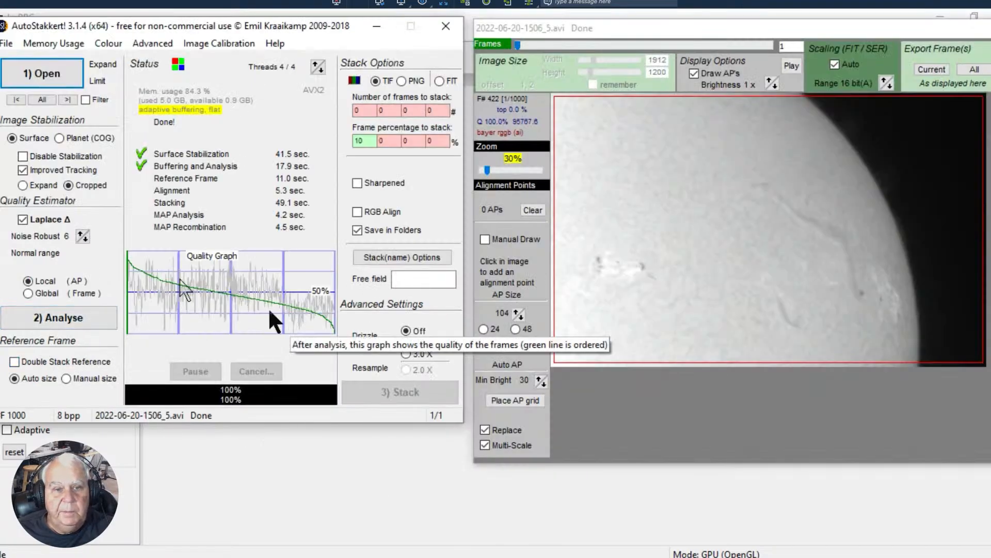
- Place an automatic grid of size-104 alignment points over the solar frame and clear it again
left_click(666, 217)
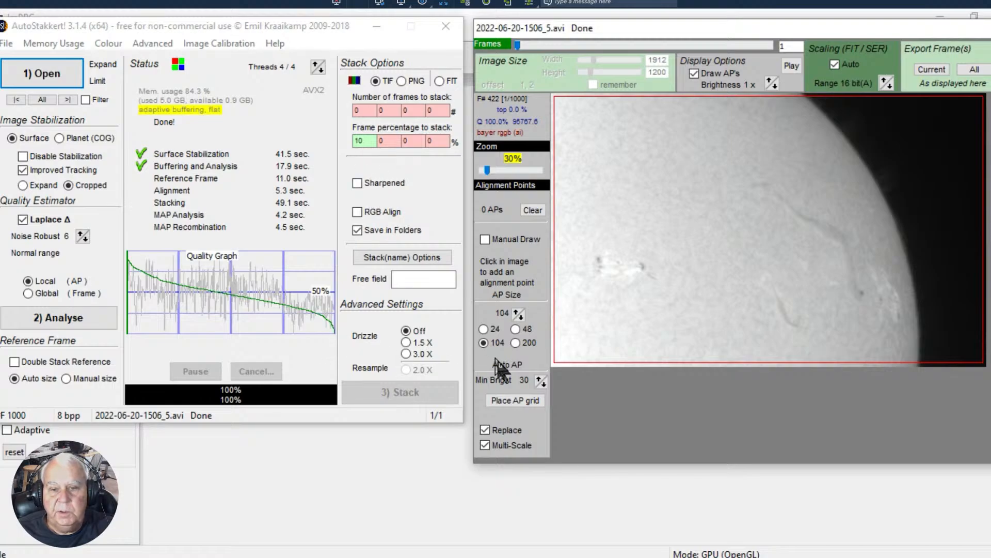
left_click(507, 402)
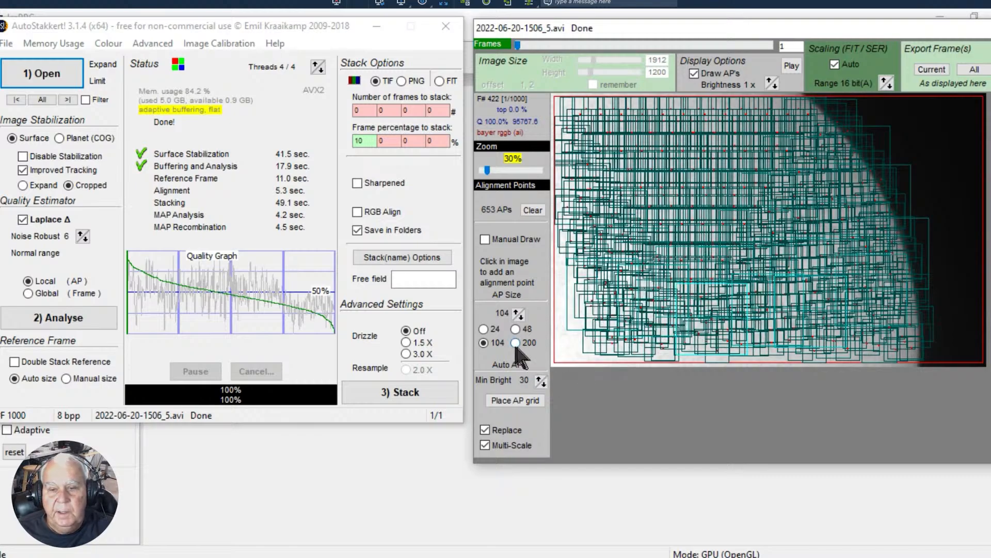
left_click(532, 209)
- Place 13 alignment points of size 104 by hand on the sunspots, the filaments and spread across the solar disk
left_click(617, 164)
left_click(680, 228)
left_click(644, 265)
left_click(777, 311)
left_click(821, 231)
left_click(891, 307)
left_click(860, 292)
left_click(759, 185)
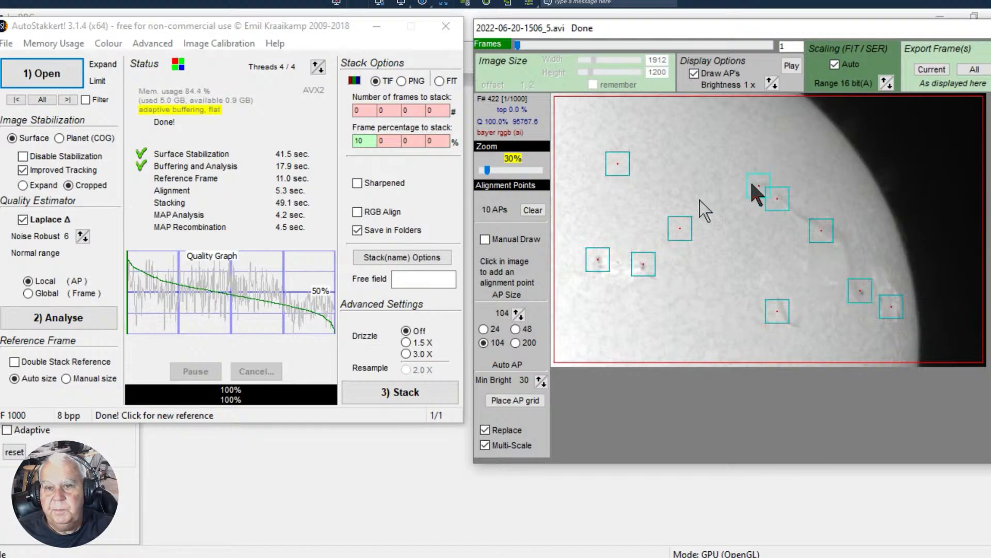
left_click(576, 338)
left_click(718, 345)
left_click(760, 127)
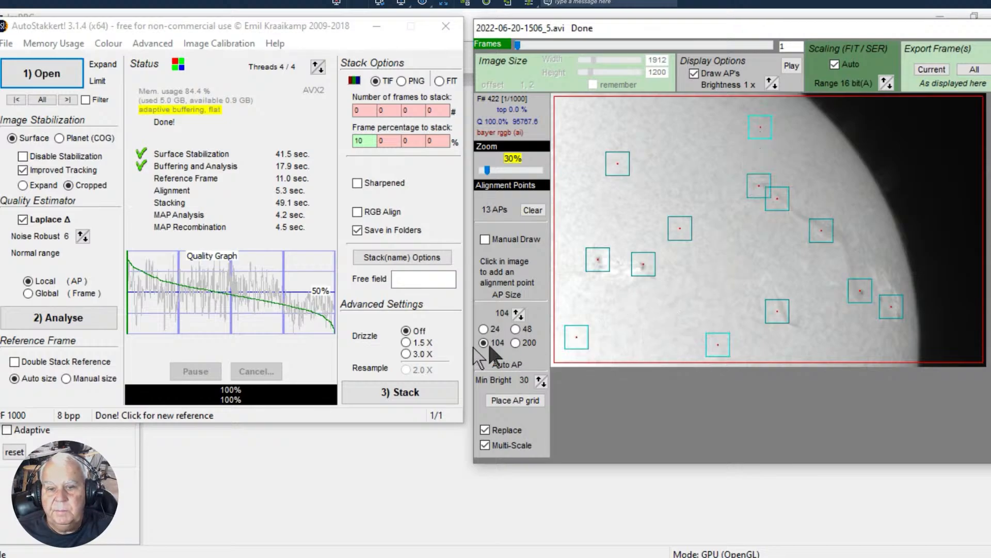
- Set the alignment point size to 48 and add three small points between the existing ones on the disk
left_click(515, 329)
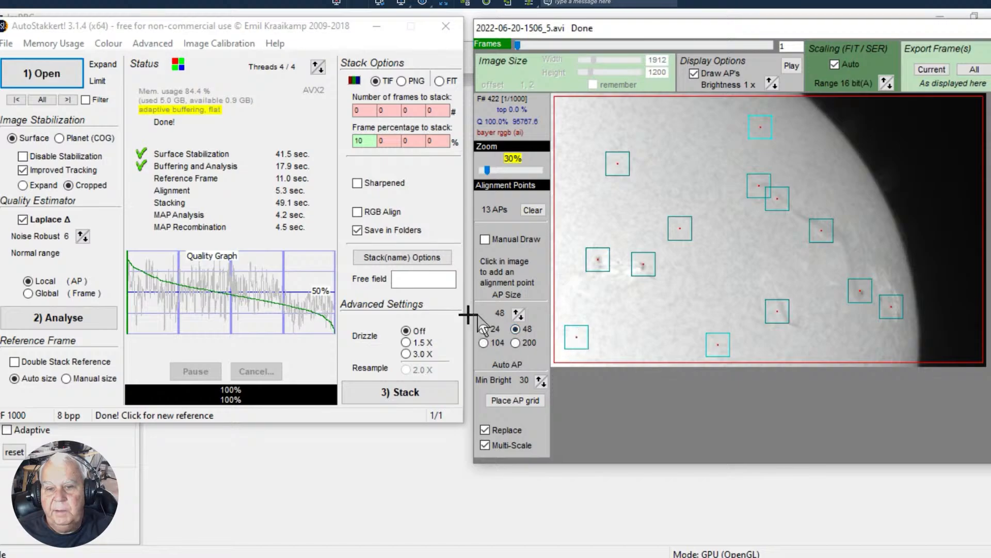
left_click(657, 180)
left_click(617, 225)
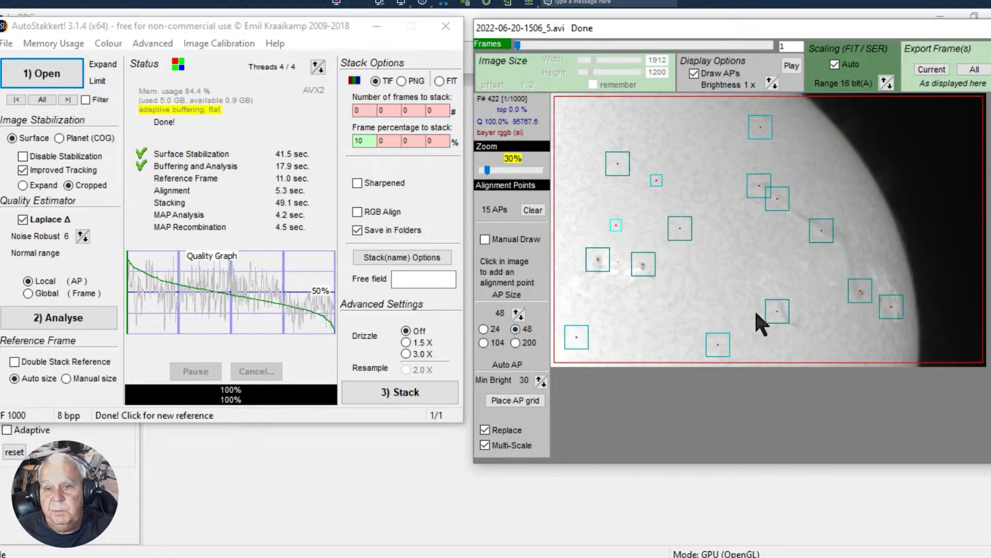
- Add four alignment points of size 200 in the open areas of the disk and start stacking the recording
left_click(515, 342)
left_click(612, 340)
left_click(699, 299)
left_click(703, 168)
left_click(610, 128)
left_click(390, 392)
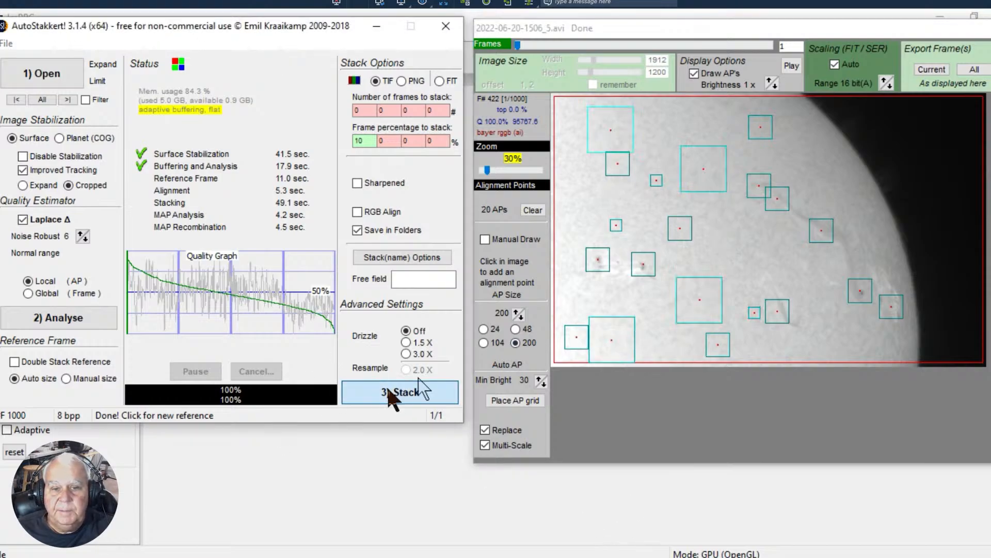
left_click(390, 391)
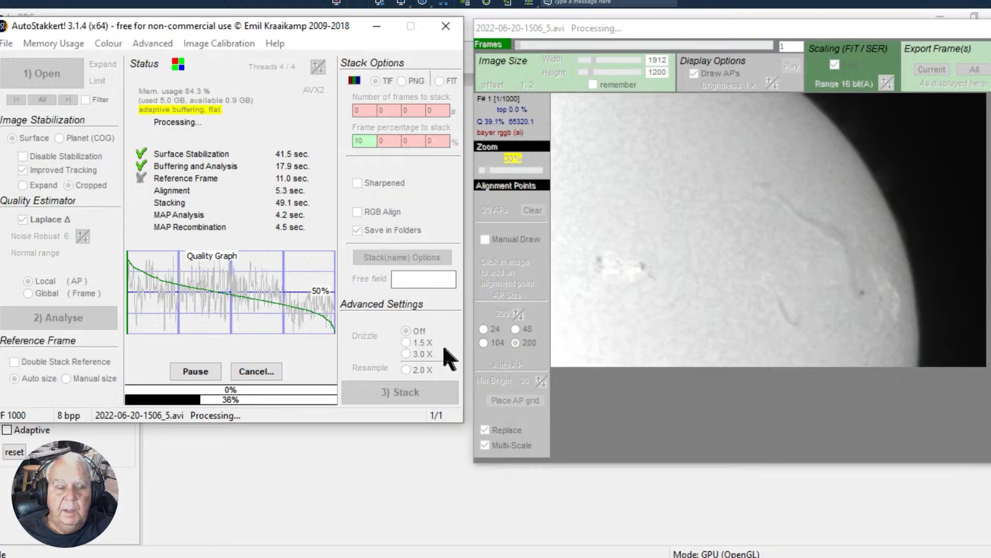
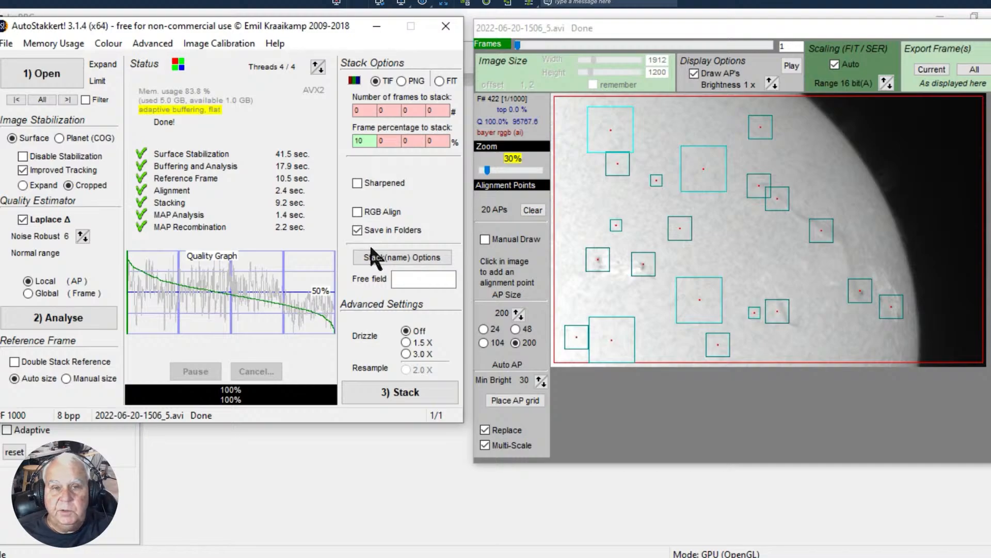
left_click(230, 492)
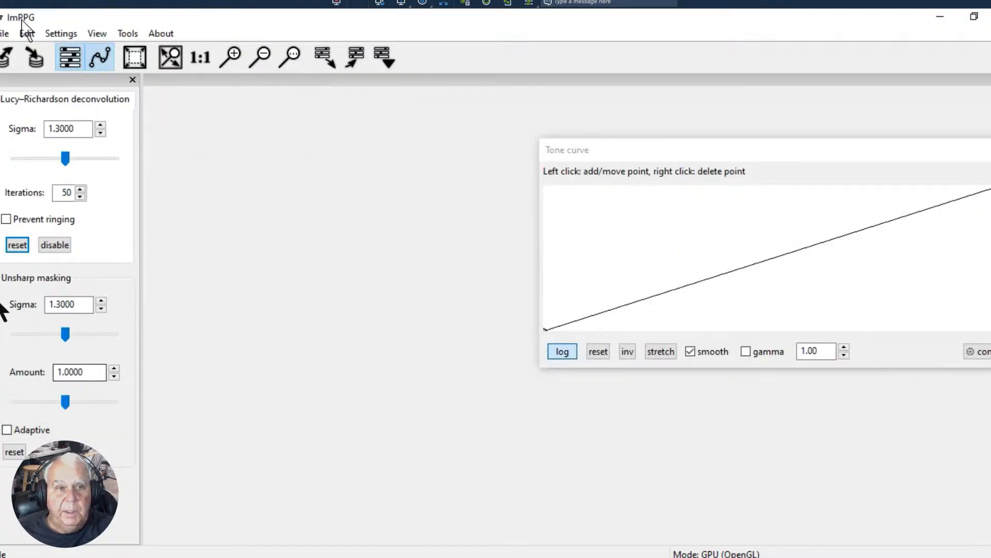
left_click(5, 33)
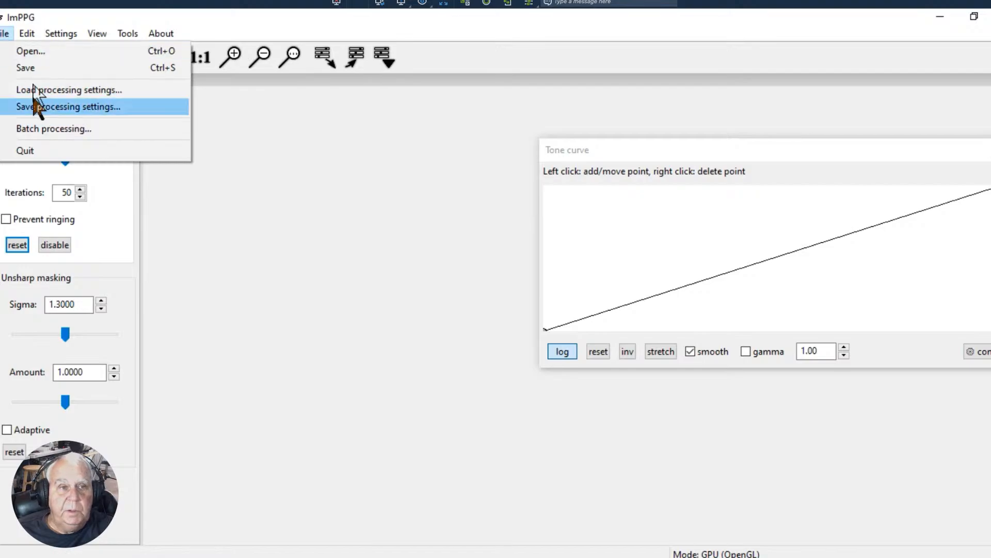
left_click(26, 68)
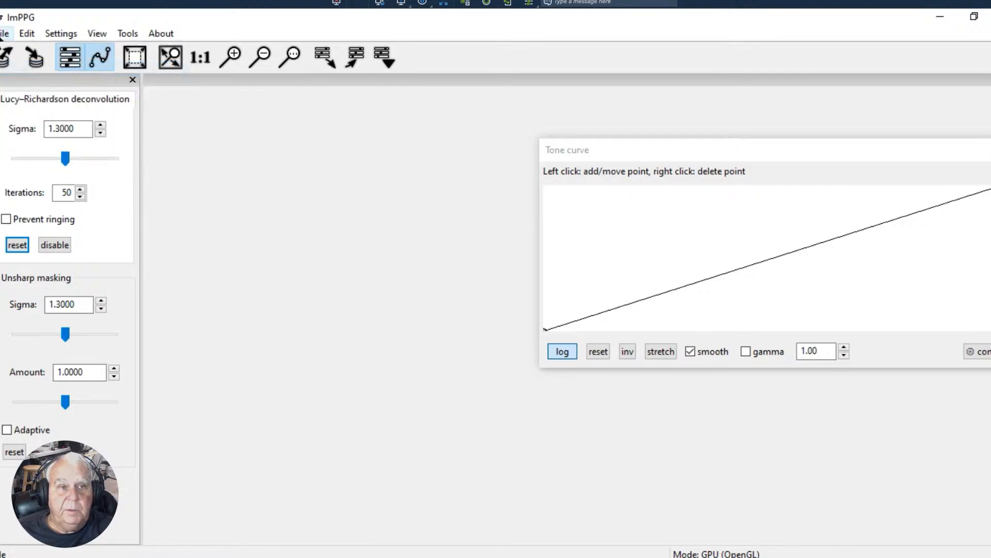
left_click(4, 33)
left_click(21, 61)
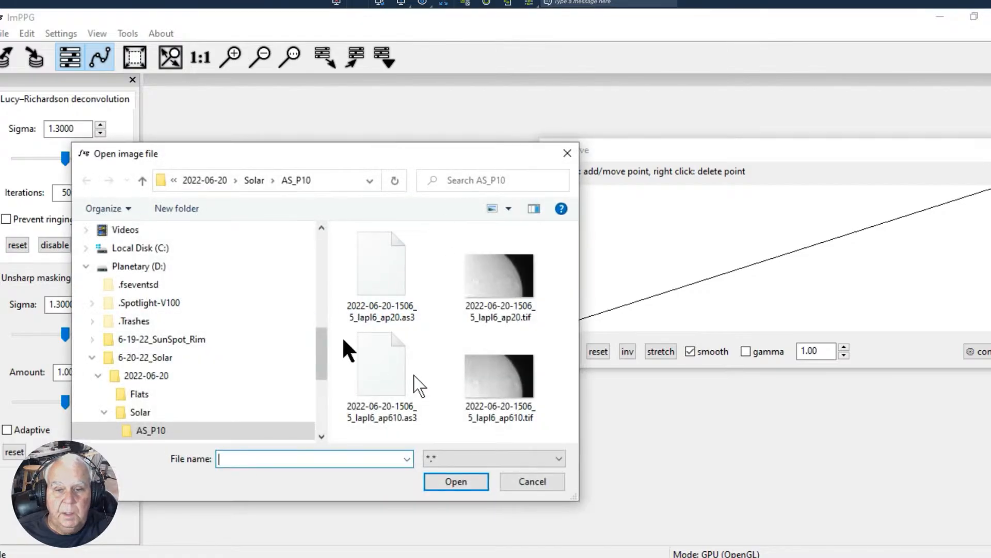
left_click(515, 393)
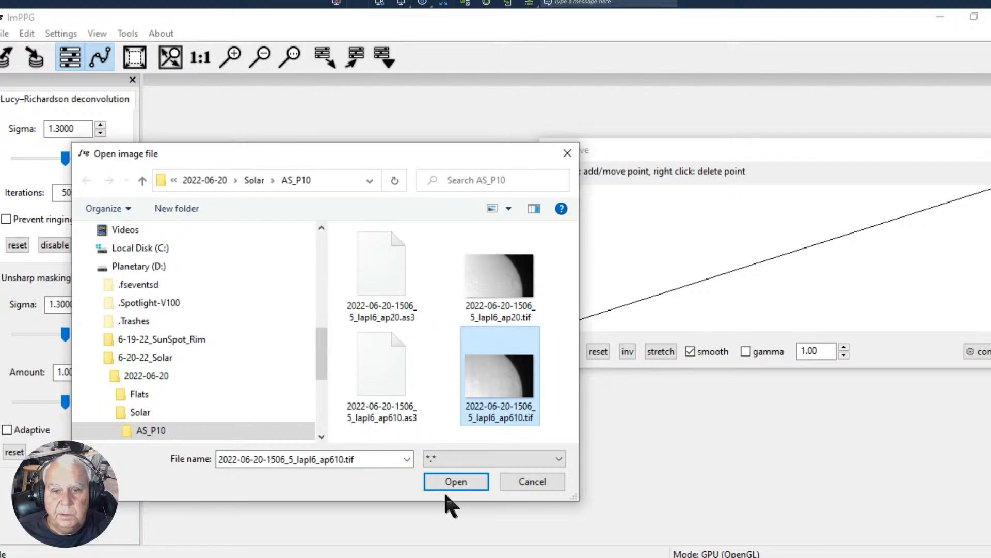
left_click(504, 316)
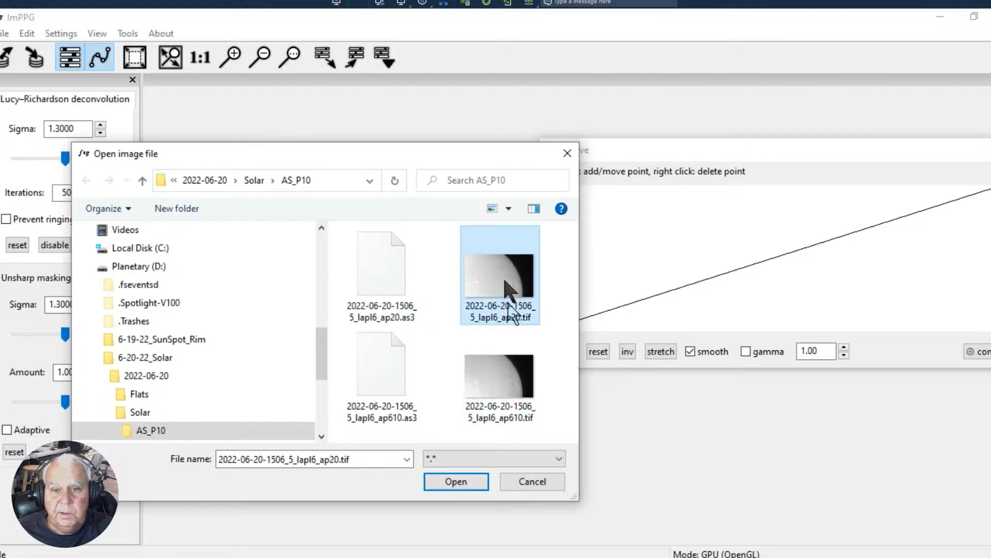
left_click(450, 481)
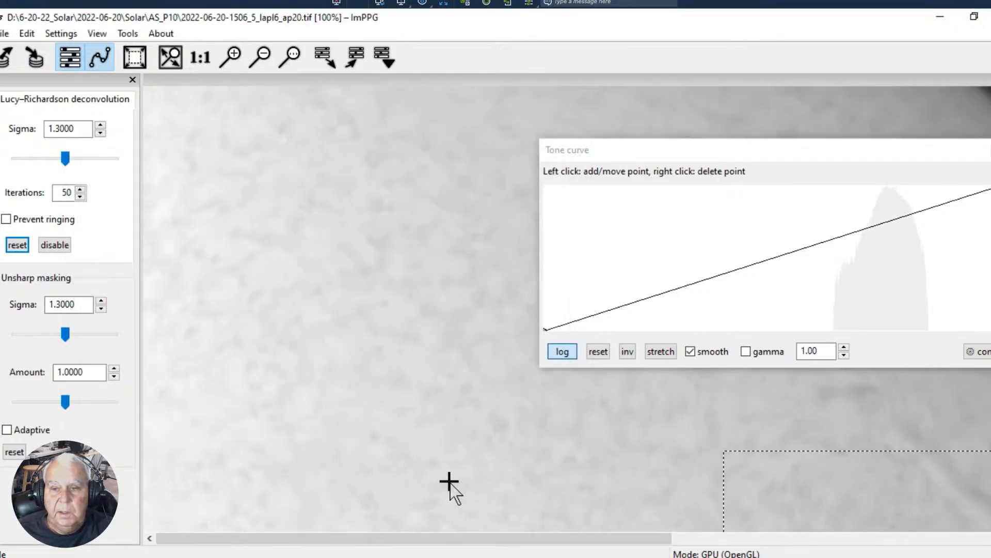
- Select the entire solar image as the processing area
left_click(262, 55)
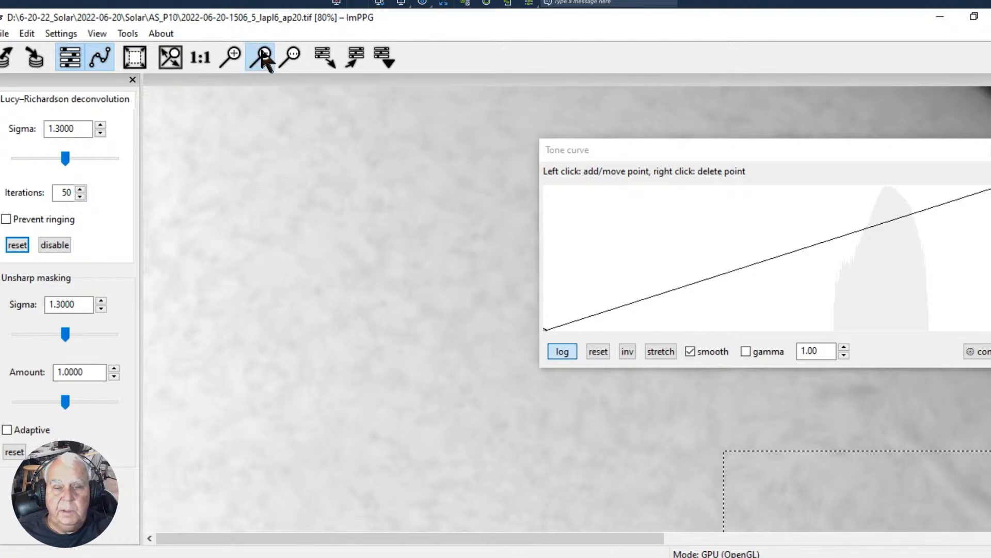
left_click(263, 56)
left_click(262, 55)
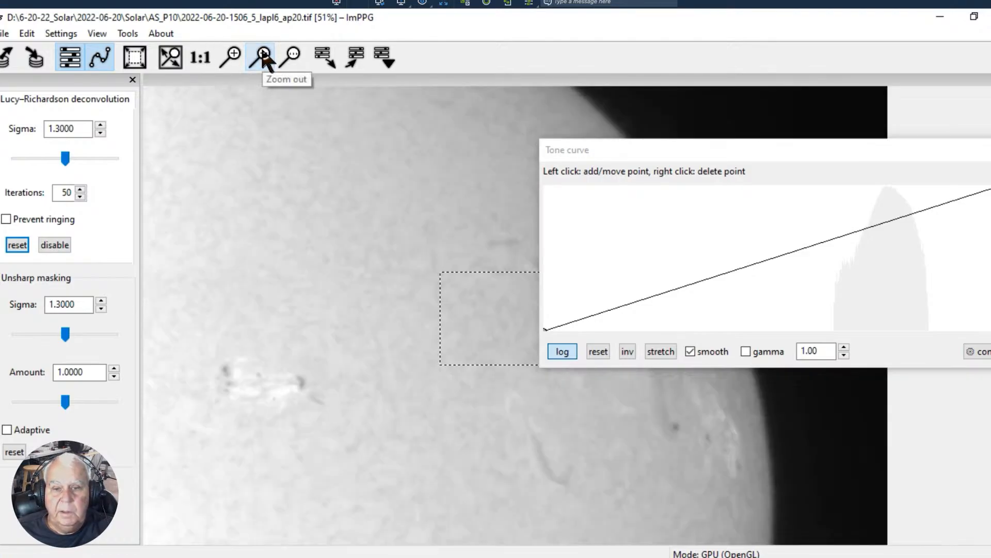
left_click(263, 55)
left_click_drag(639, 151, 631, 20)
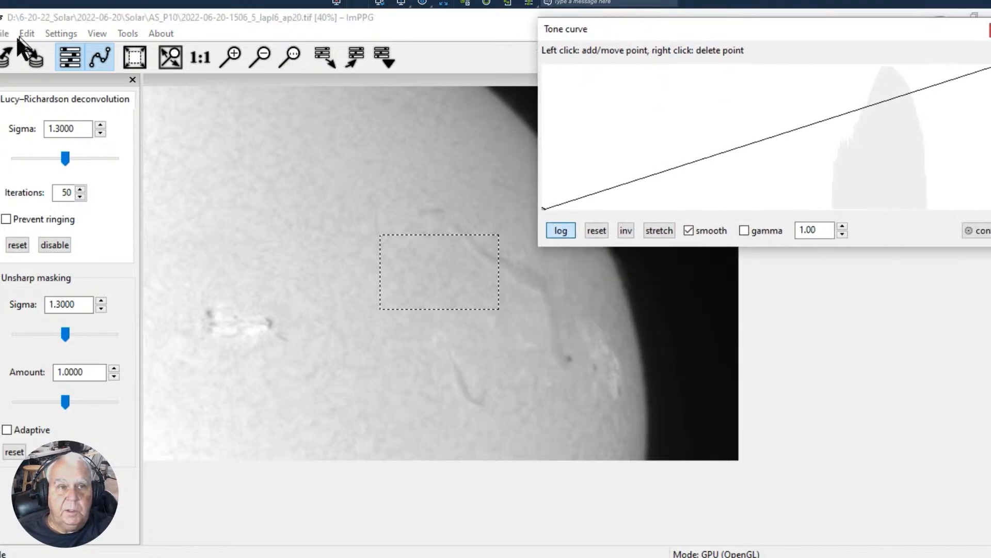
left_click(36, 50)
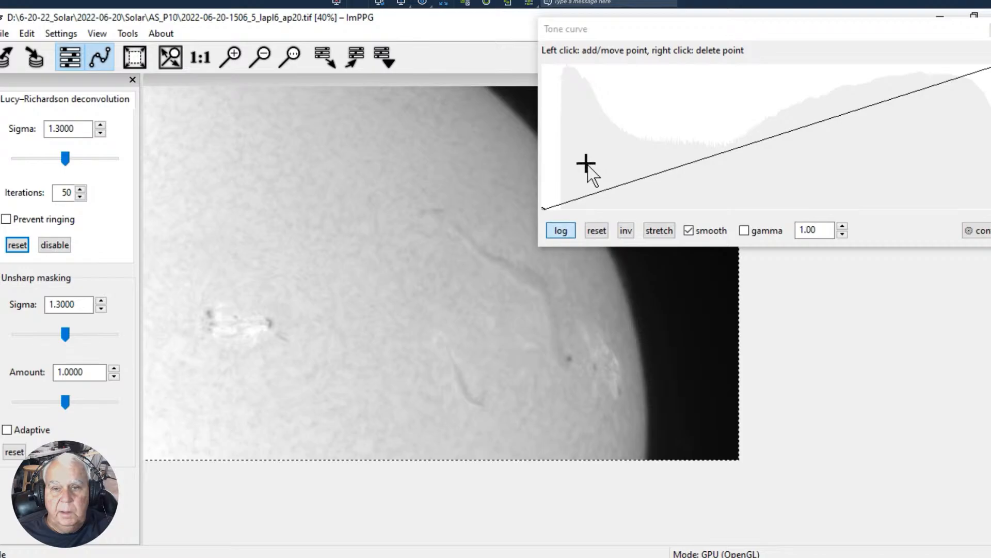
- Try an inverted tone curve with its middle raised to maximum and its dark end pulled to the bottom, and reset the curve
left_click(626, 232)
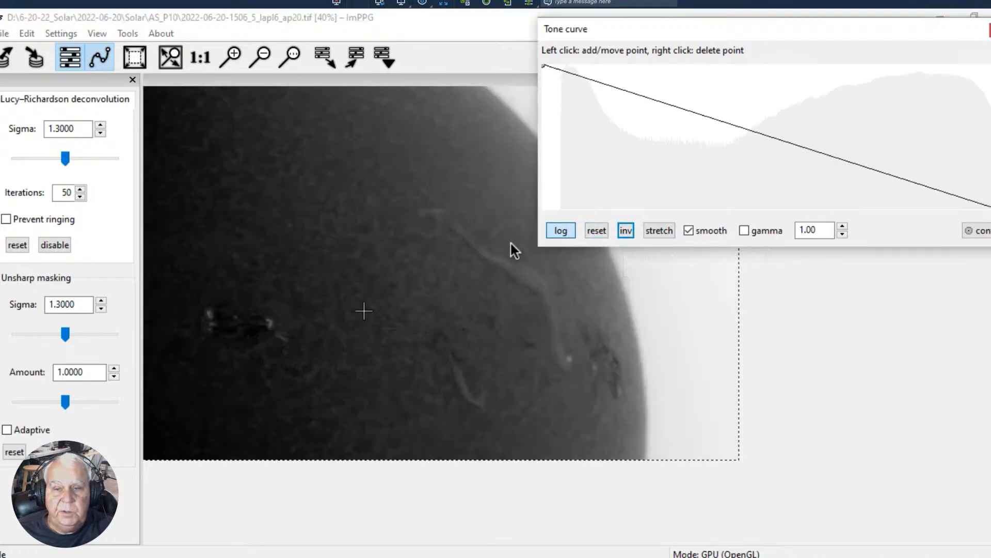
left_click_drag(682, 110, 736, 54)
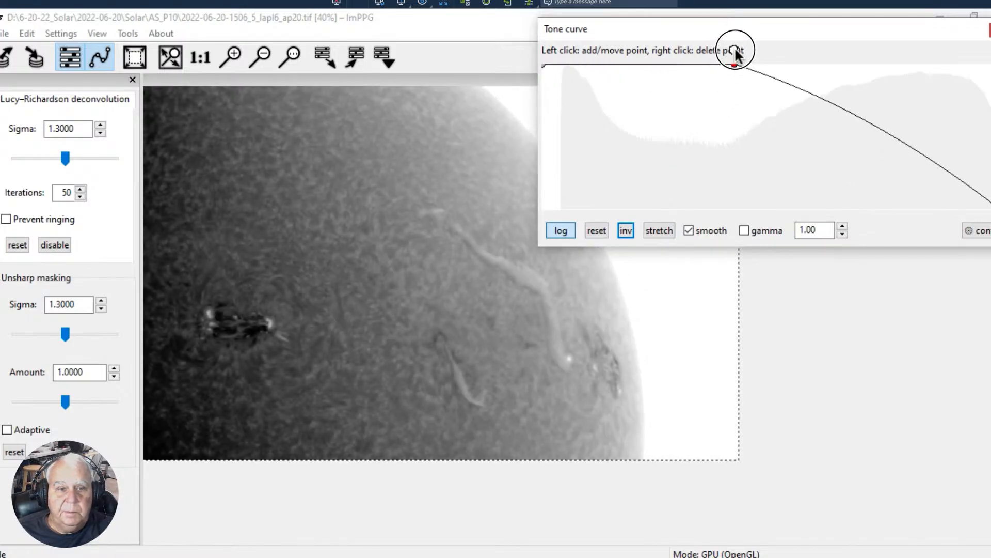
left_click_drag(672, 27, 654, 78)
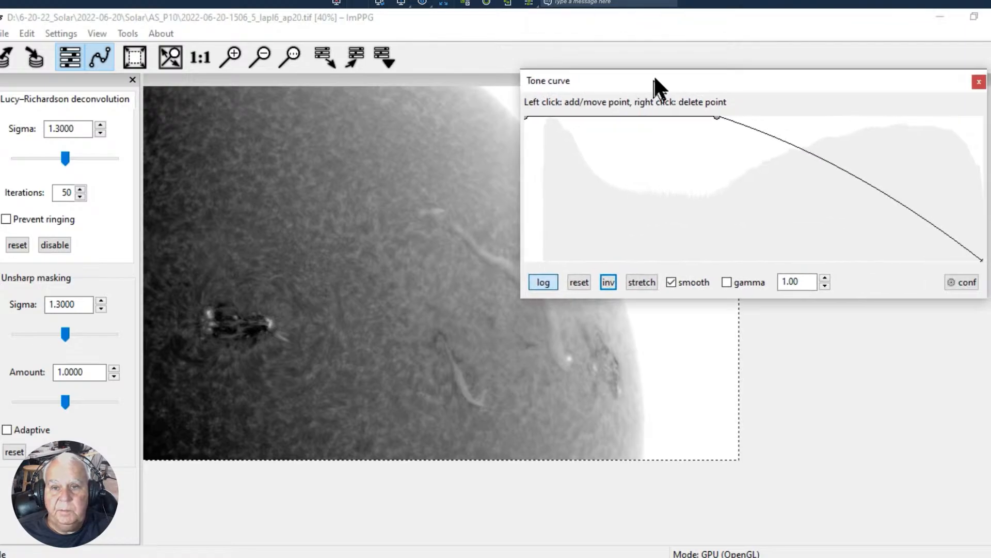
left_click_drag(525, 120, 545, 261)
left_click_drag(606, 79, 733, 67)
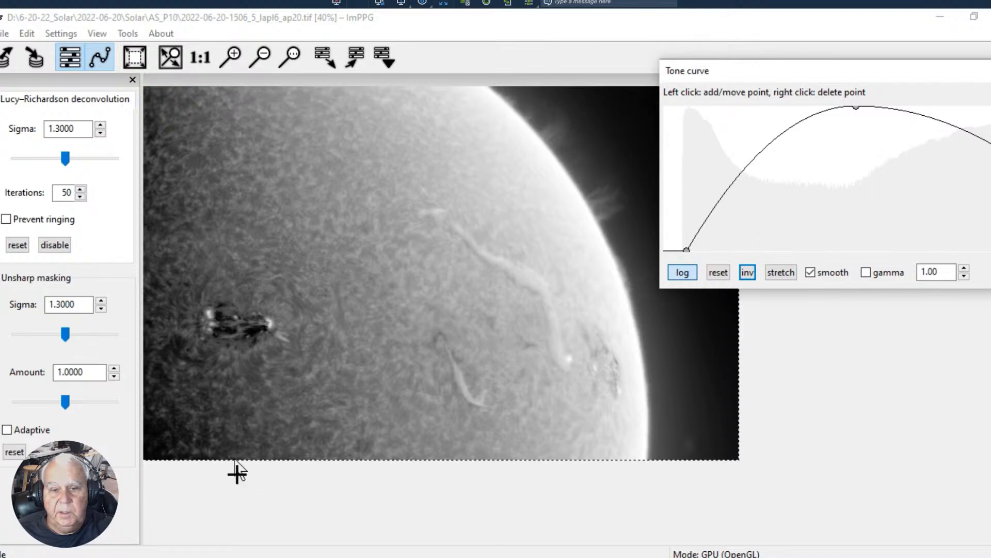
left_click(716, 272)
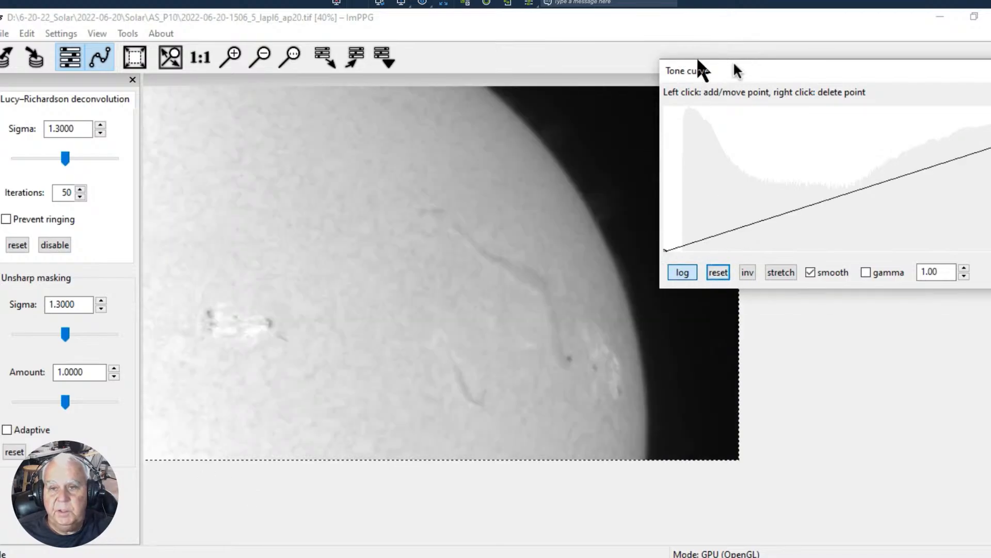
- Narrow the tone curve window and place it over the dark sky beyond the solar limb
left_click_drag(736, 71, 626, 52)
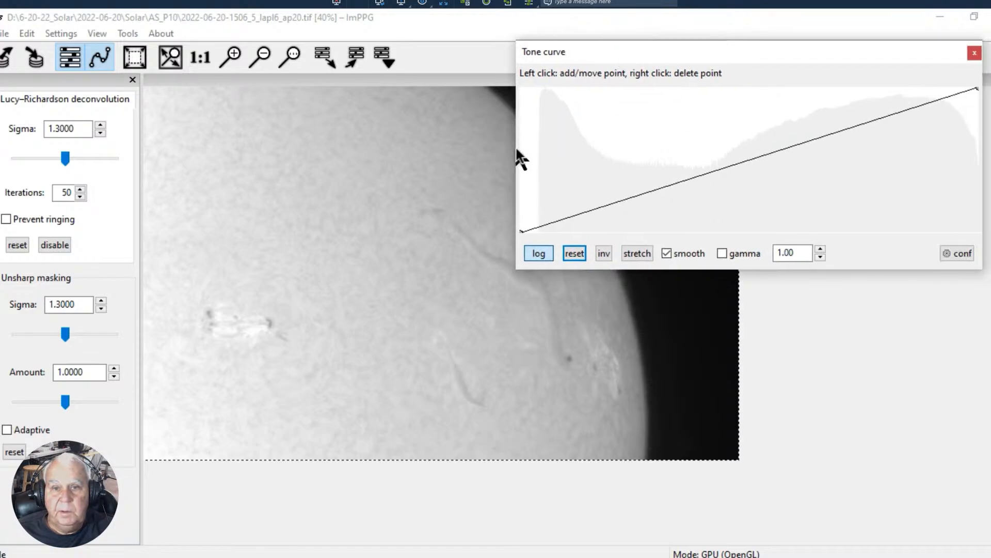
left_click_drag(518, 150, 689, 144)
left_click_drag(770, 55, 723, 42)
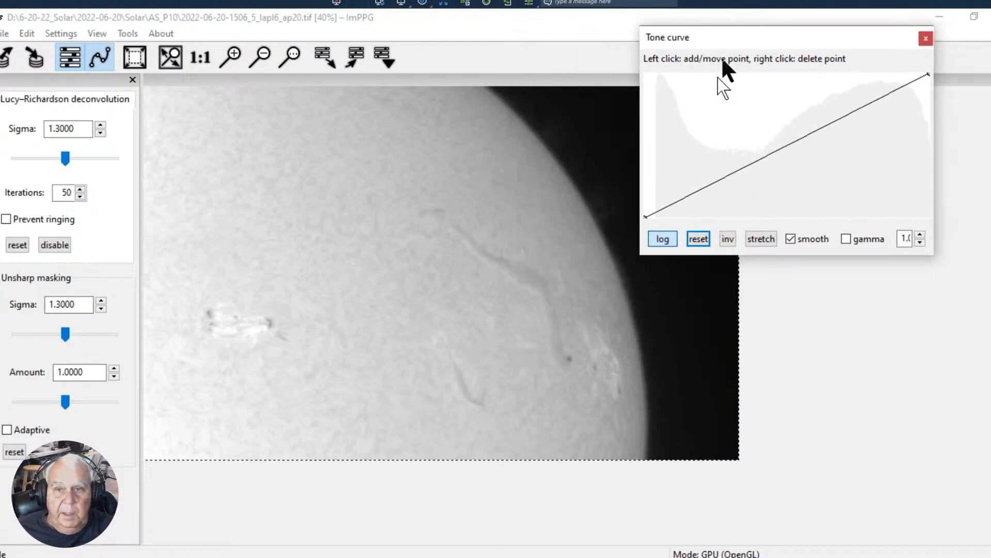
- Shape the tone curve with a full-height peak at the dark end followed by a low dip to invert the sky
left_click(688, 194)
left_click_drag(677, 200, 661, 75)
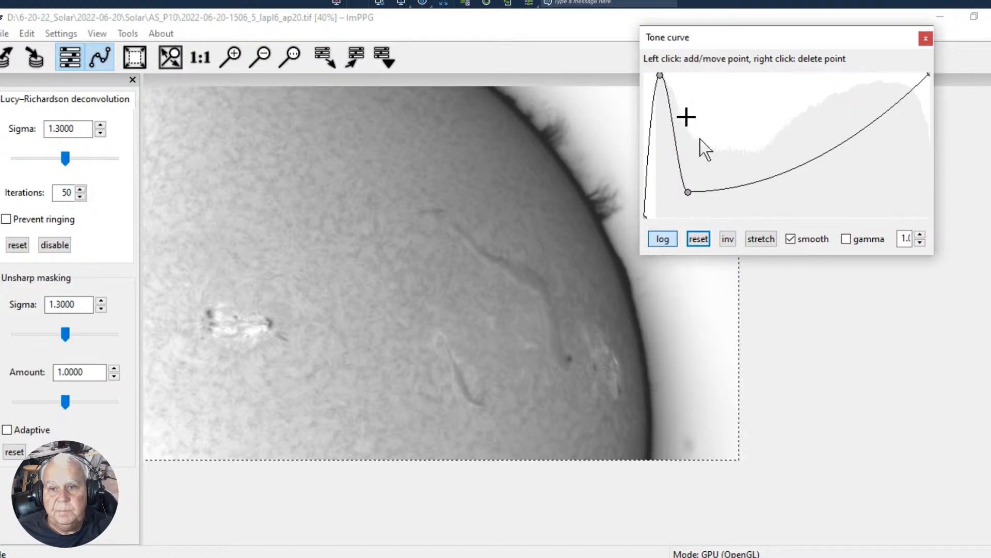
left_click_drag(689, 193, 711, 193)
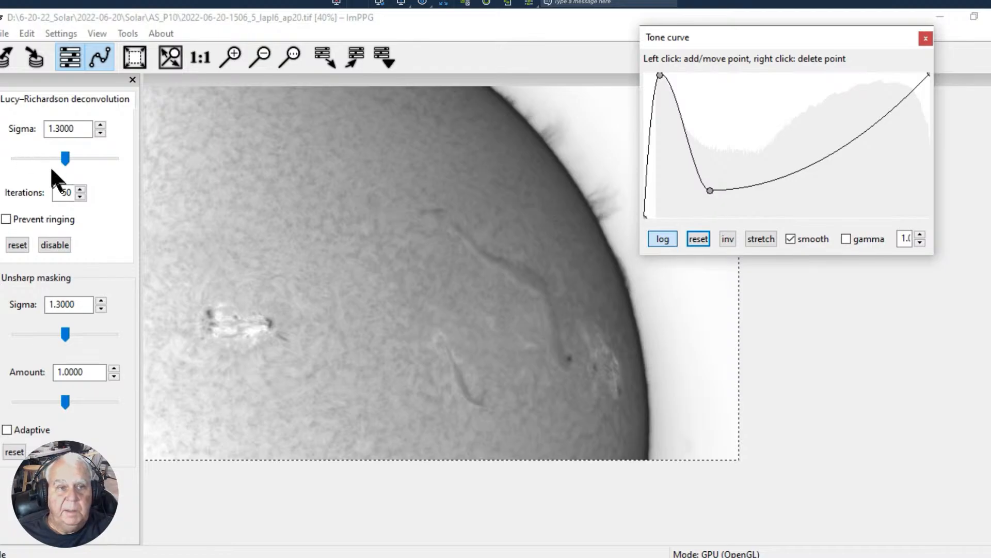
- Set the Lucy–Richardson sigma to 2.9398, the unsharp masking sigma to 1.5120 and its amount to 1.6074
left_click_drag(63, 159, 91, 157)
left_click(67, 156)
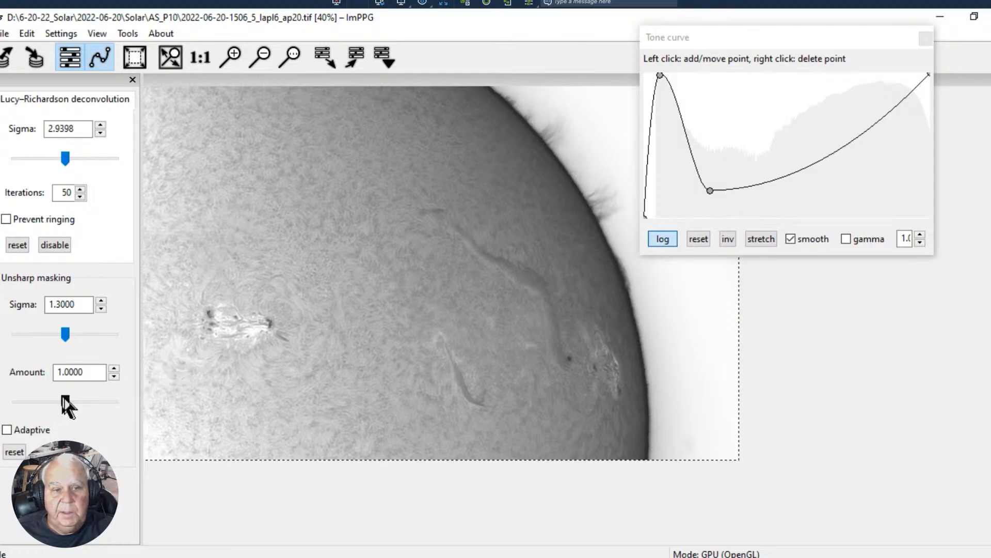
left_click_drag(67, 406, 73, 408)
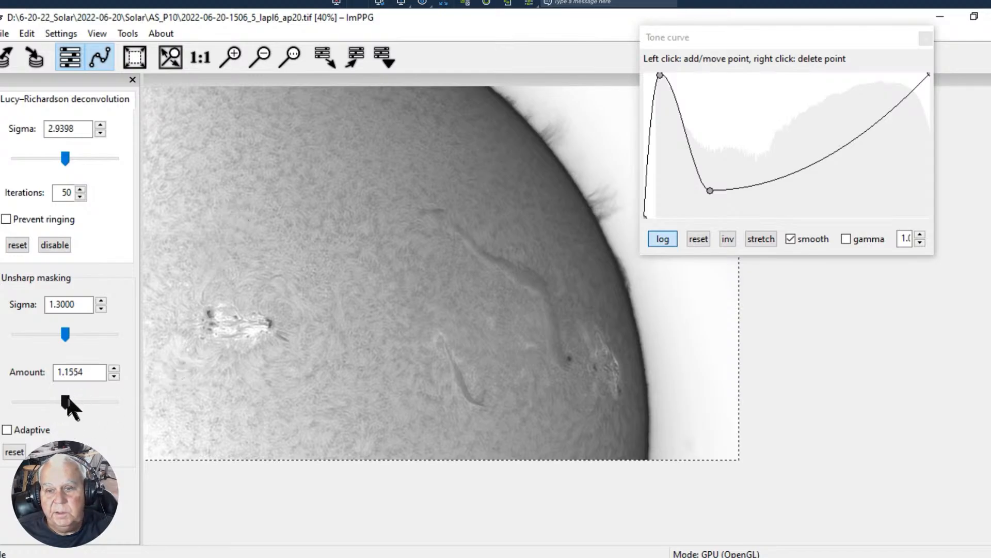
left_click_drag(65, 331, 71, 332)
left_click_drag(69, 401, 90, 385)
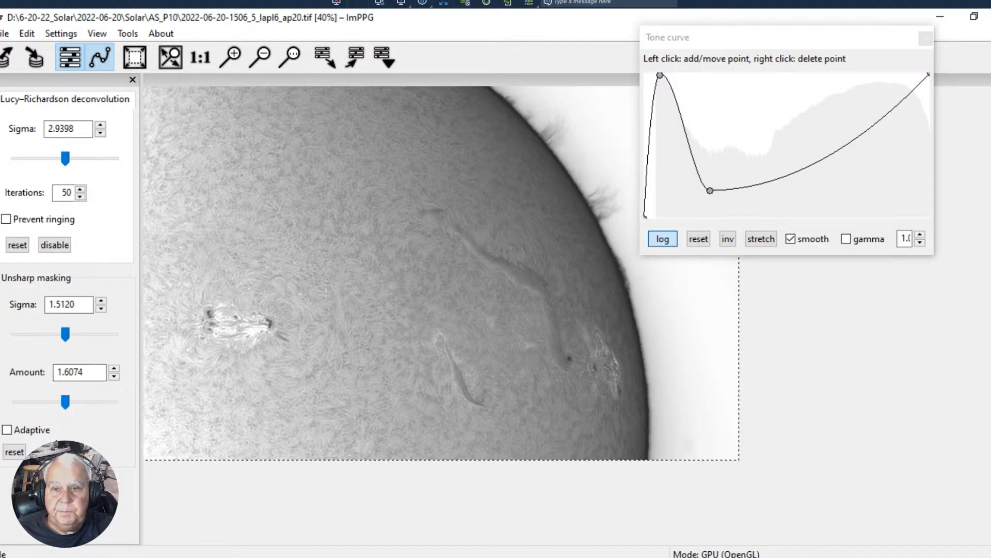
- Reset the tone curve and rebuild it with a full-height dark end, a deep dip in the shadows and a midtone point near the diagonal
left_click(699, 239)
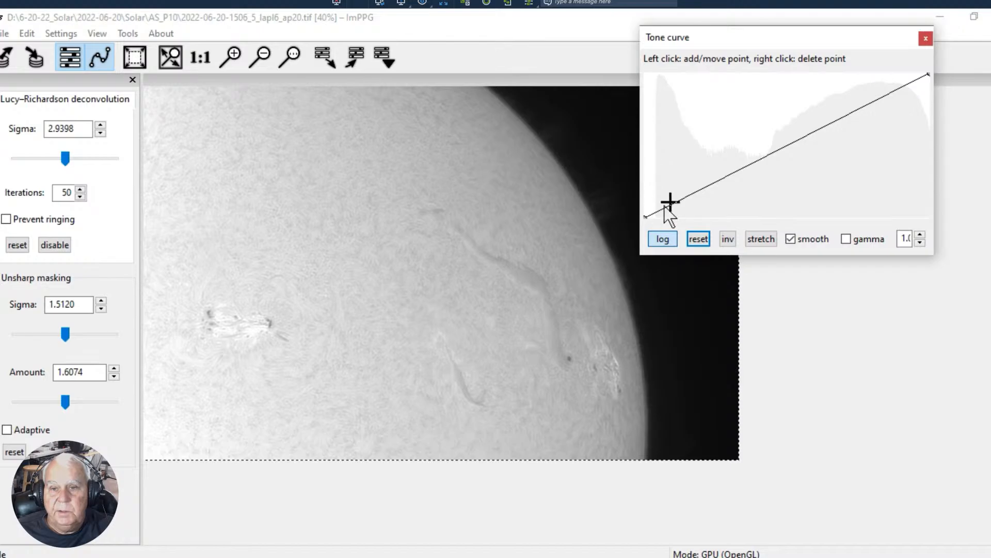
left_click_drag(645, 218, 791, 137)
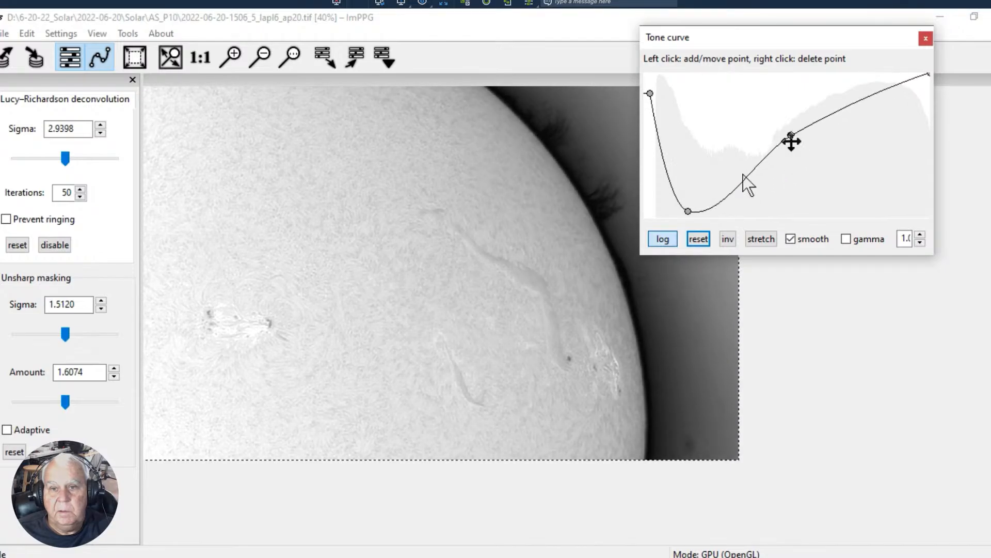
left_click_drag(682, 206, 705, 190)
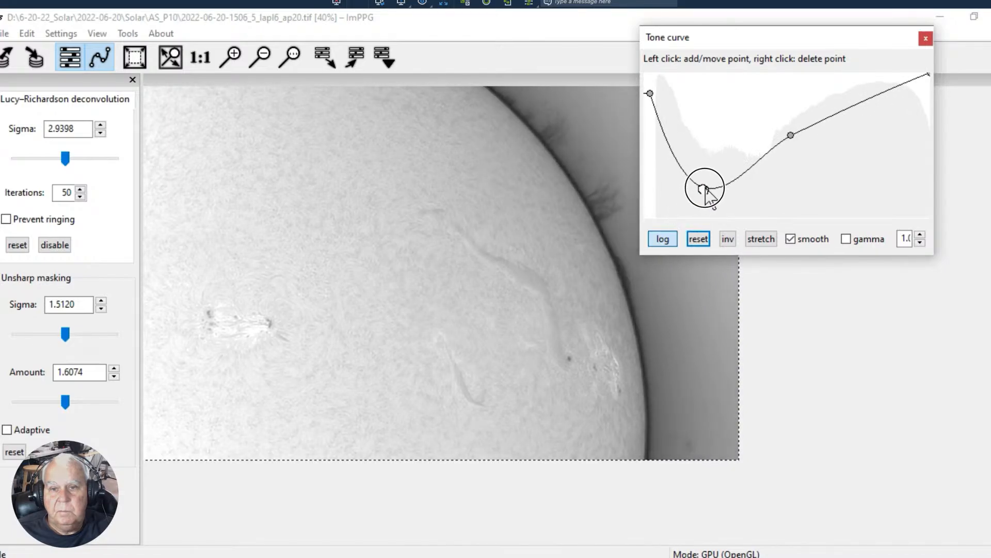
left_click_drag(801, 189, 787, 145)
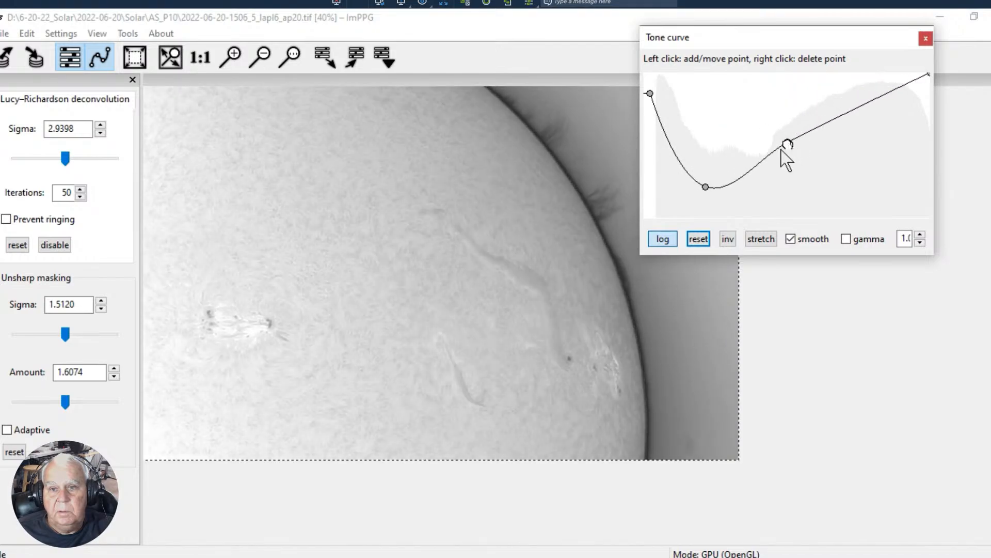
left_click_drag(706, 188, 695, 198)
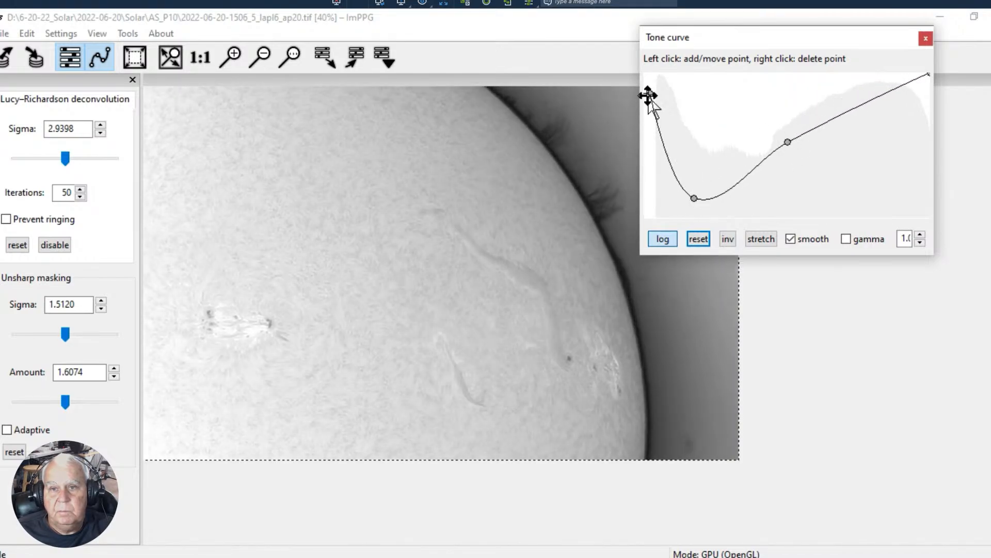
left_click_drag(655, 91, 651, 74)
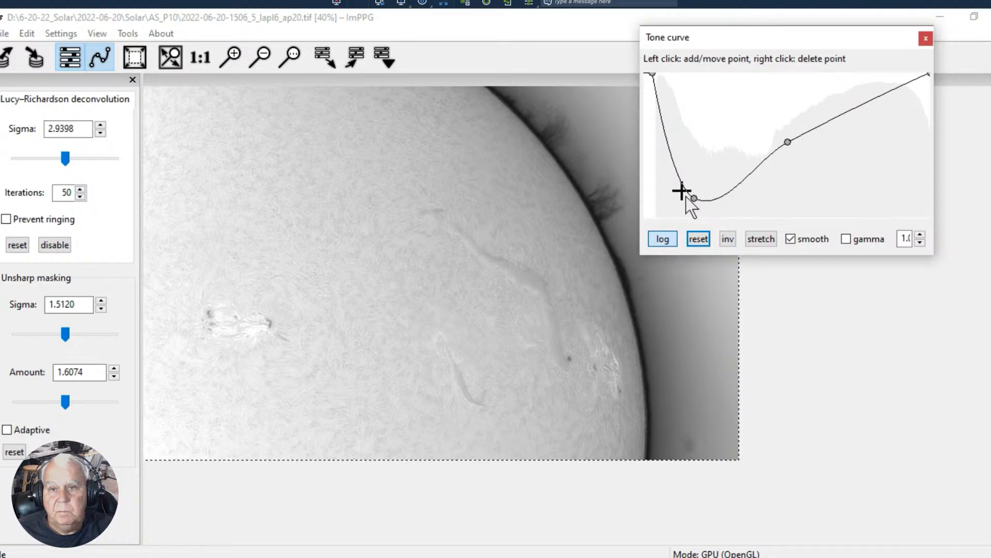
- Add a sharper dip near the tone curve's dark end, raise the shadow point into a hump and lower the midtone point
left_click_drag(692, 199, 683, 154)
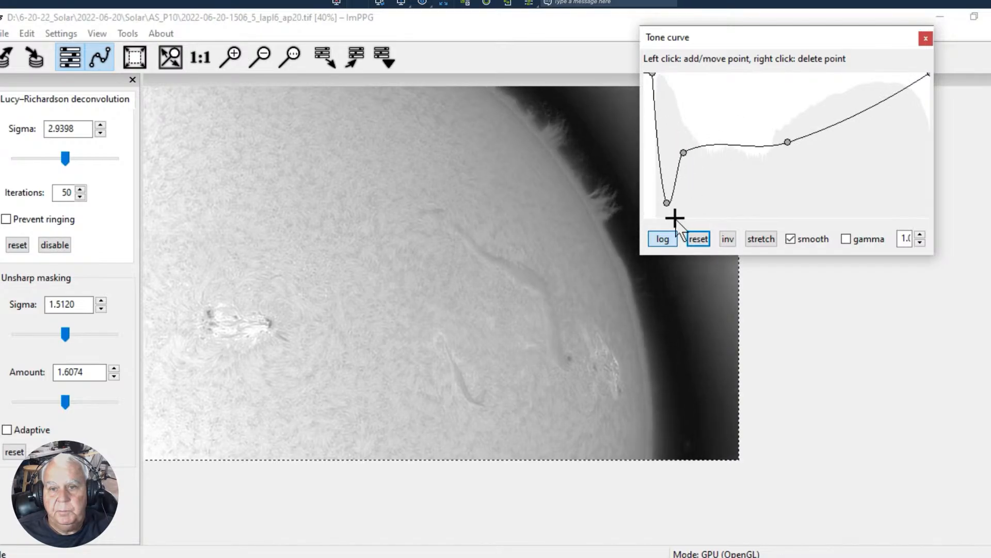
mouse_move(668, 198)
left_mouse_down()
mouse_move(656, 218)
mouse_move(665, 206)
left_mouse_up()
mouse_move(680, 154)
left_mouse_down()
mouse_move(683, 164)
mouse_move(689, 139)
mouse_move(675, 137)
mouse_move(687, 142)
left_mouse_up()
left_click_drag(784, 142, 800, 178)
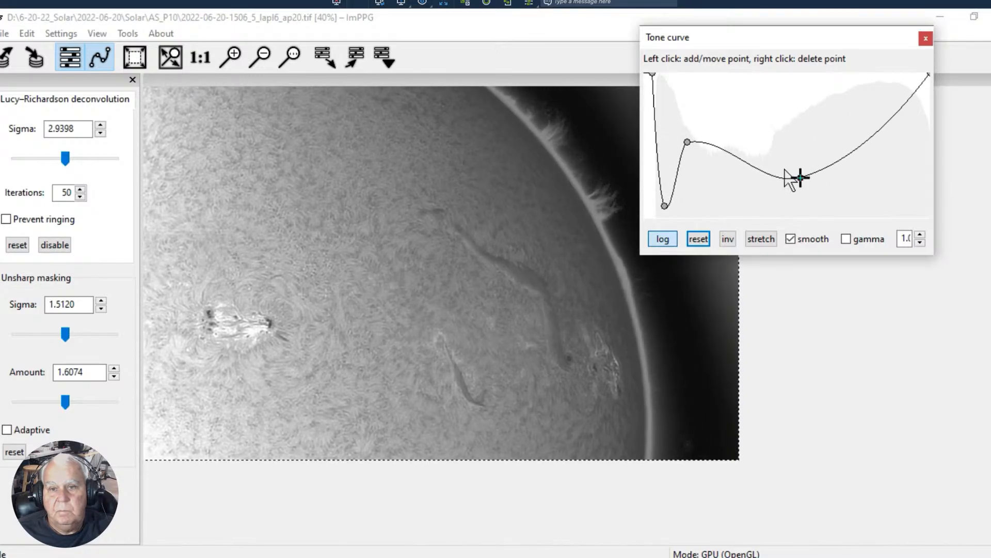
mouse_move(693, 143)
left_mouse_down()
mouse_move(682, 117)
mouse_move(688, 126)
left_mouse_up()
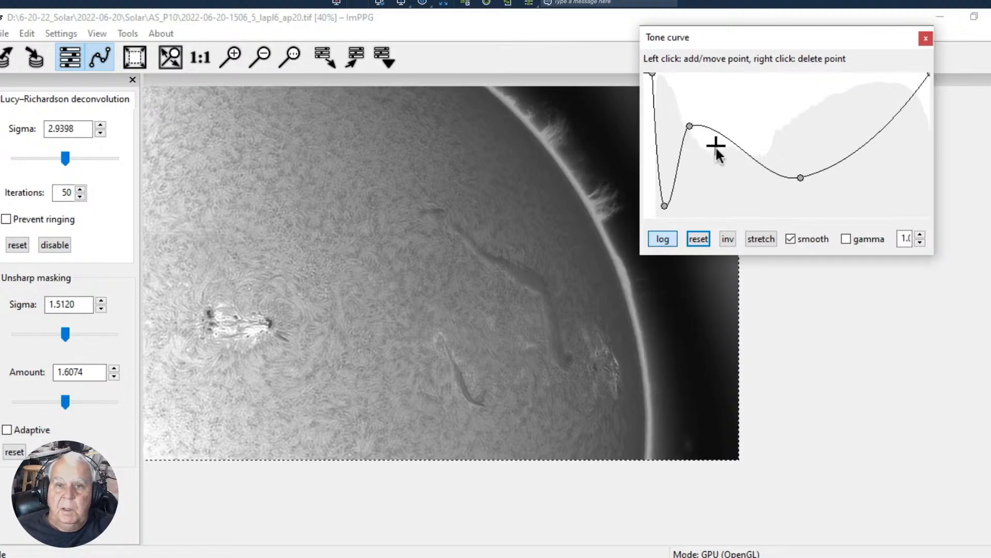
- Move the tone curve window off the prominences, lower the curve's darkest point and raise the adjacent dip slightly
left_click_drag(752, 38, 815, 33)
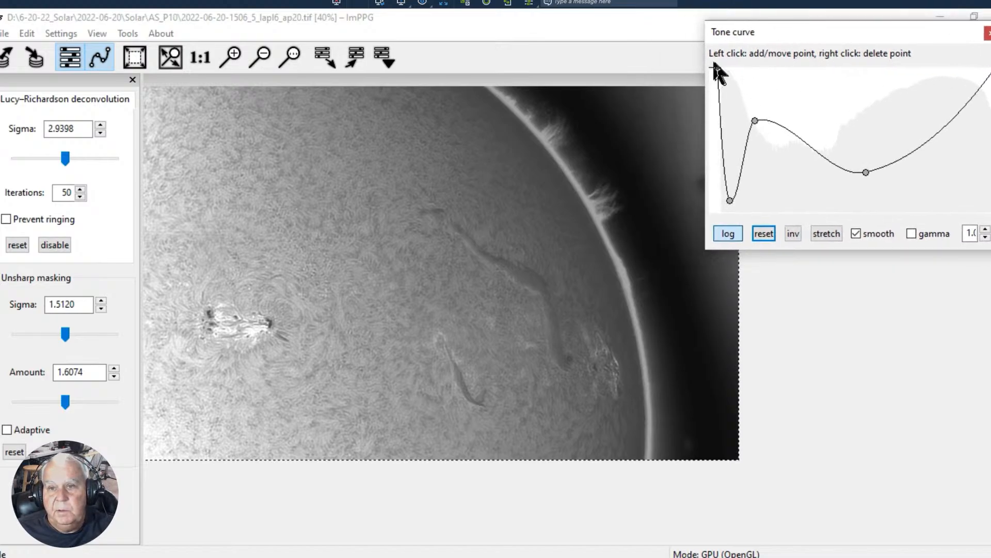
left_click_drag(719, 84, 705, 98)
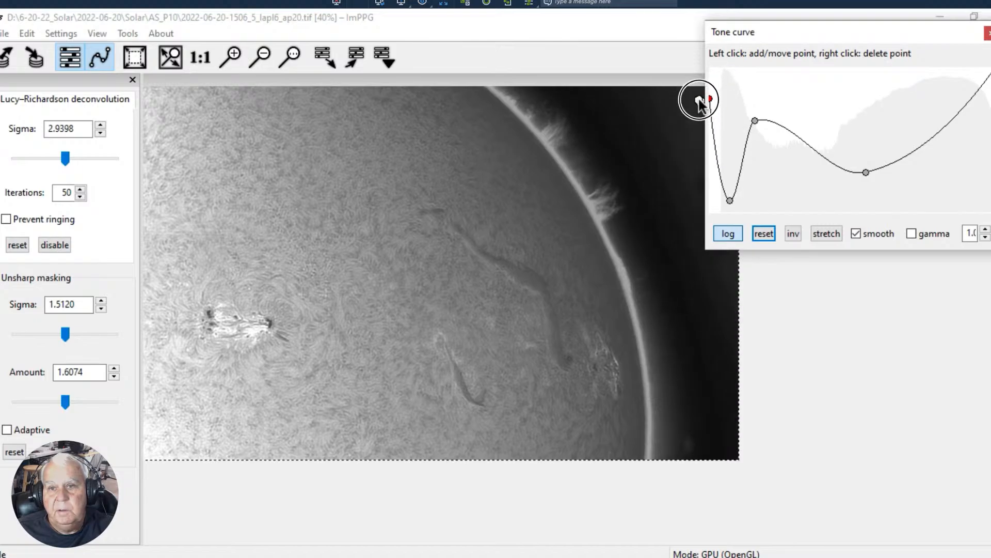
left_click_drag(729, 206, 724, 185)
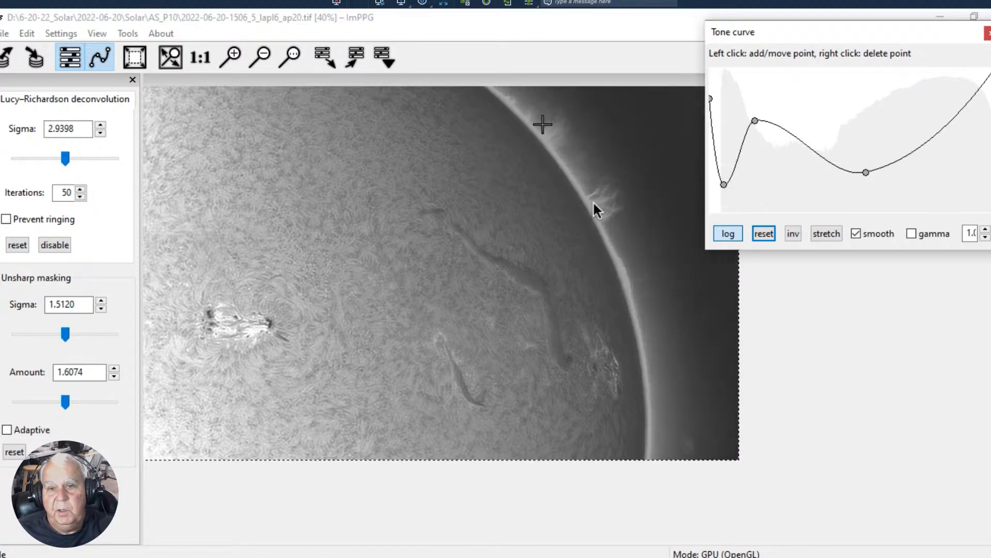
- Raise the tone curve's shadow hump, shift the midtone point darker and higher, and nudge the dark-end dip toward the midtones
mouse_move(757, 122)
left_mouse_down()
mouse_move(748, 115)
mouse_move(764, 118)
mouse_move(757, 111)
left_mouse_up()
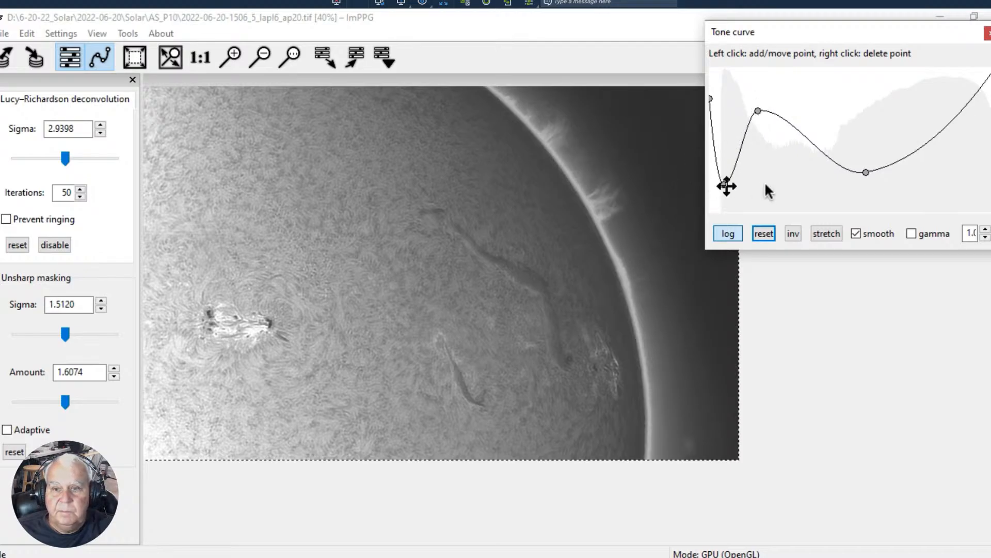
left_click_drag(866, 172, 828, 151)
left_click_drag(756, 110, 759, 113)
left_click_drag(723, 188, 731, 192)
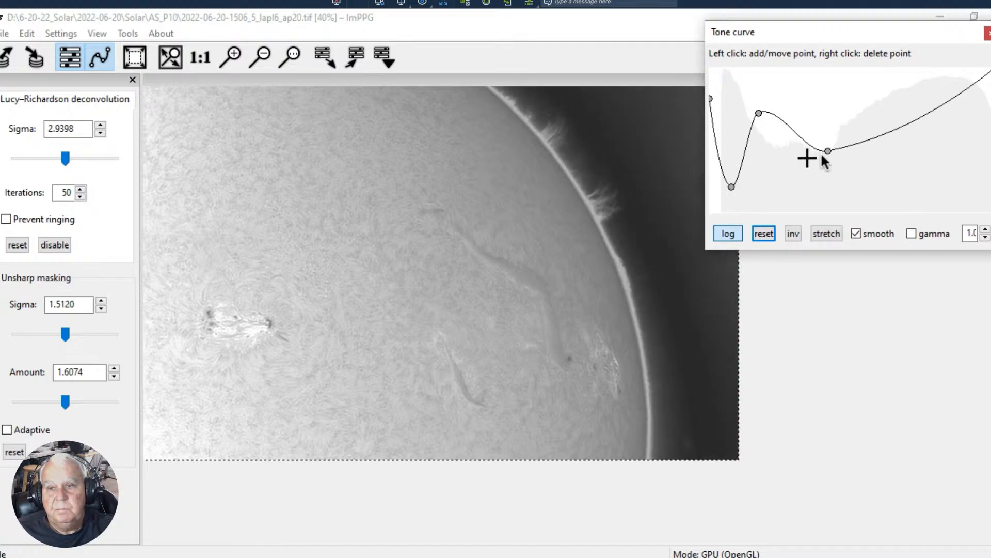
- Lower the tone curve's midtone point, add a lowered highlight point, and shift the shadow hump slightly toward the dark end
left_click_drag(826, 153, 810, 161)
left_click(904, 127)
left_click_drag(903, 128, 914, 151)
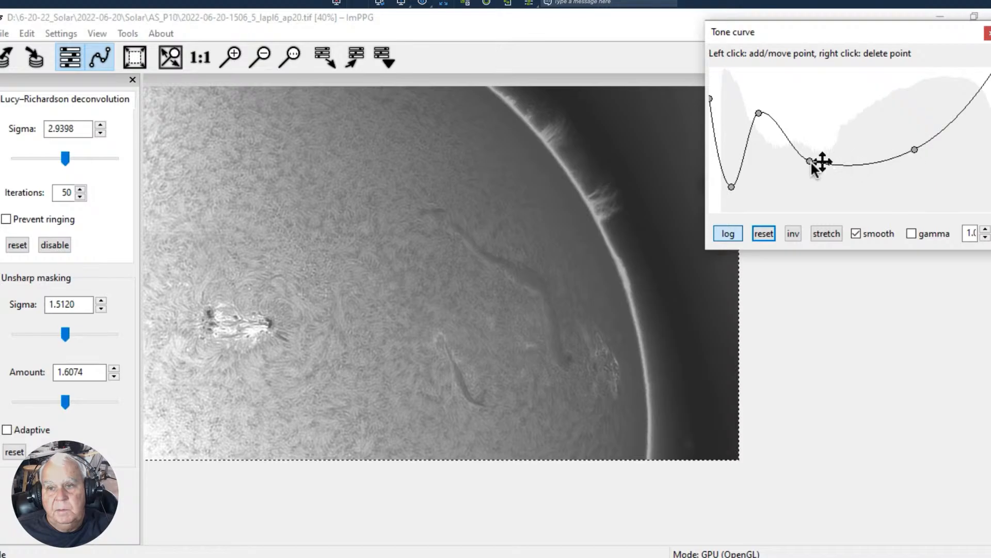
left_click_drag(808, 161, 810, 166)
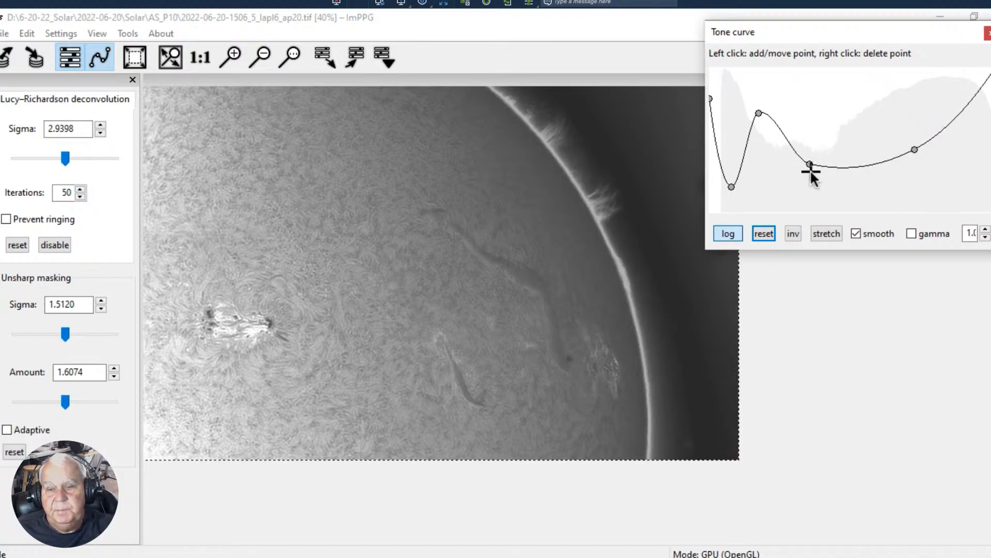
left_click_drag(810, 167, 817, 161)
left_click_drag(760, 110, 750, 114)
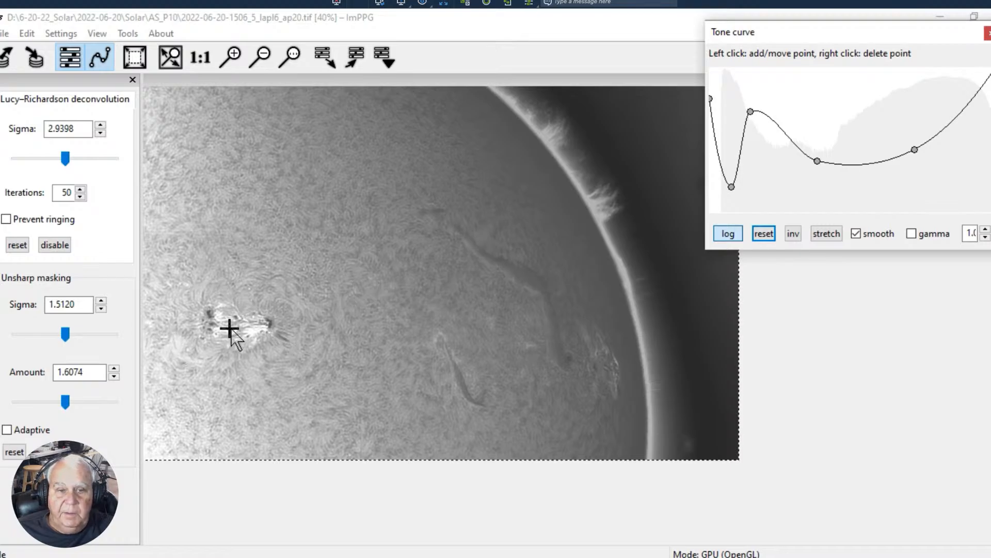
- Shrink the processing selection to a tiny spot in the bright active region and reset the tone curve to a straight line
left_click(230, 328)
left_click(248, 331)
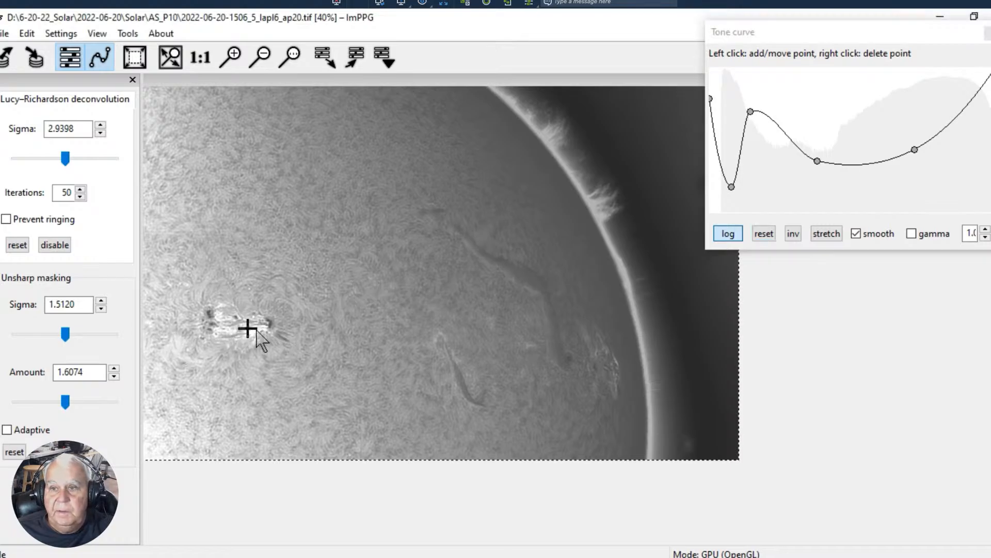
left_click(262, 331)
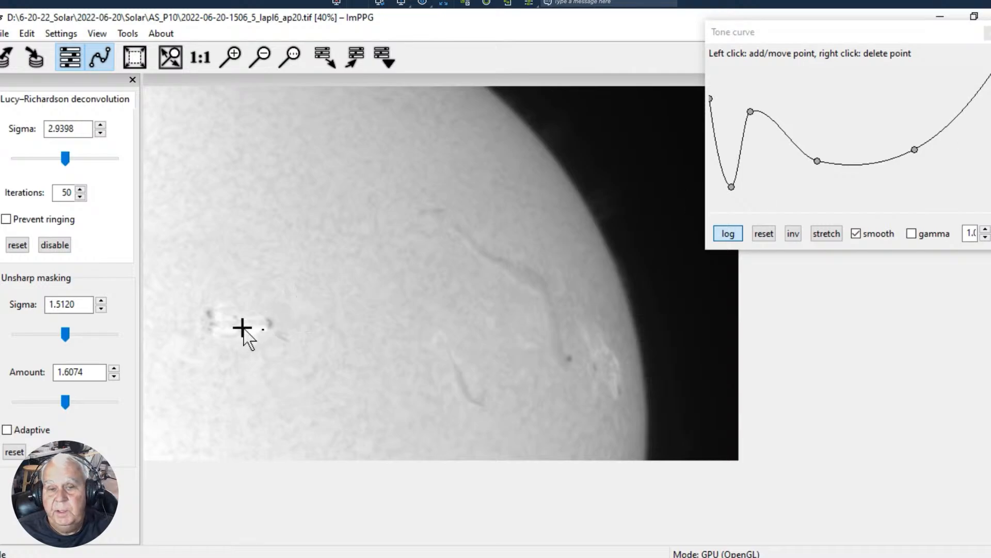
left_click(764, 236)
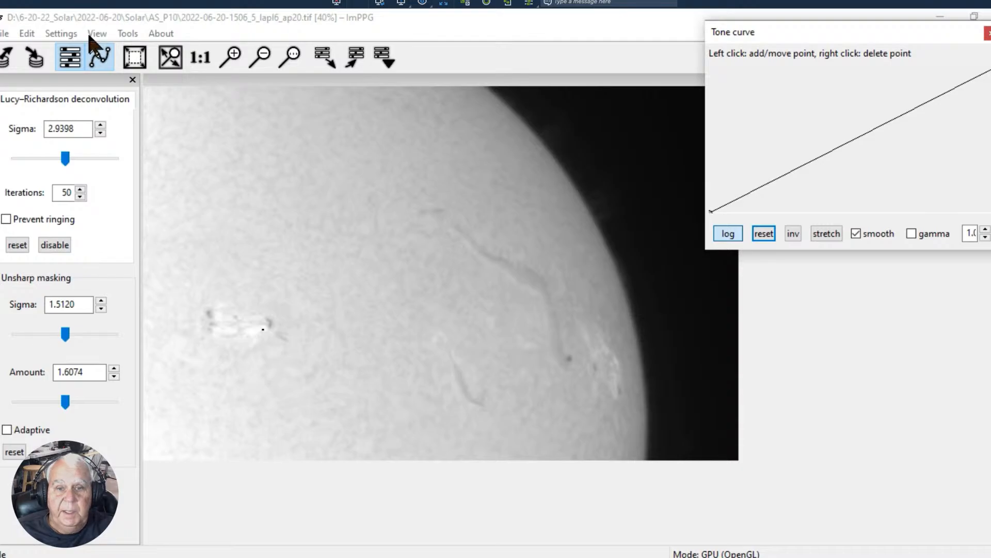
- Exit ImPPG and close AutoStakkert to return to the desktop
left_click(5, 34)
left_click(12, 150)
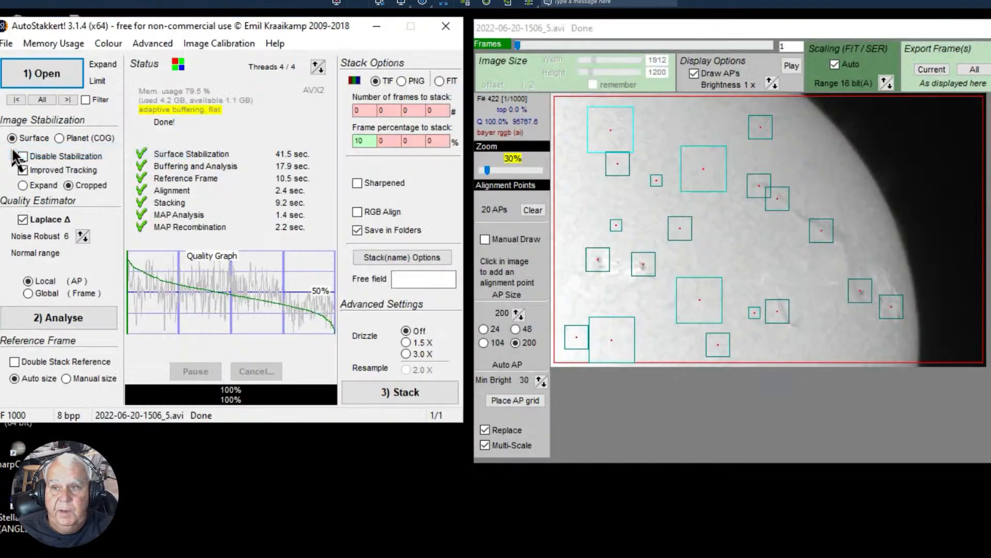
left_click(446, 25)
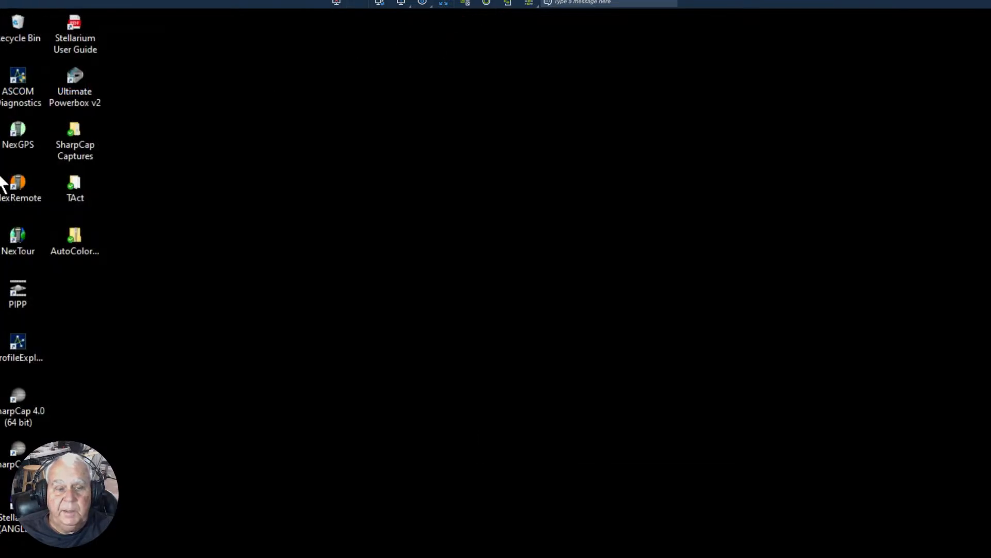